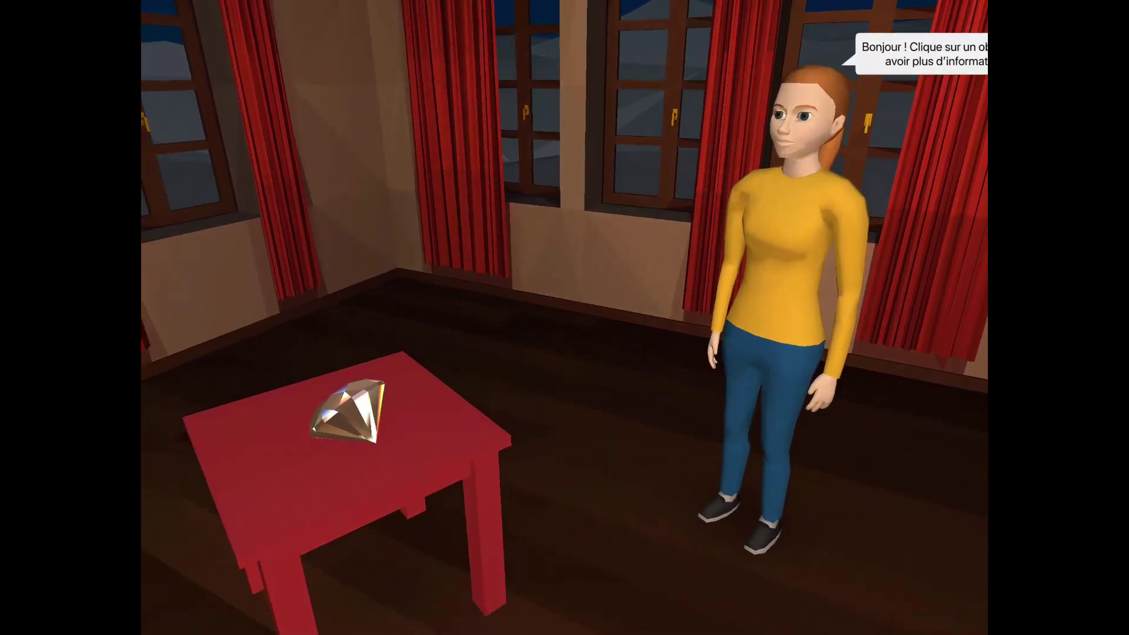
- Look around the finished demo room with the red table, the diamond and the woman
drag(776, 462, 673, 509)
click(253, 481)
click(231, 471)
click(689, 356)
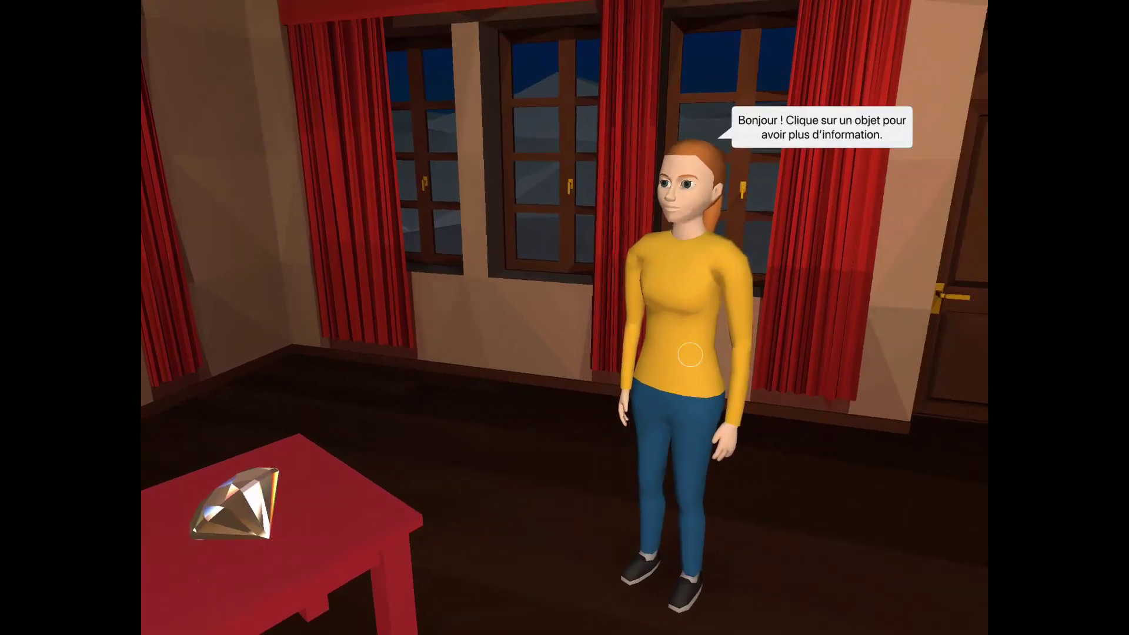
drag(706, 471, 613, 408)
drag(613, 408, 846, 329)
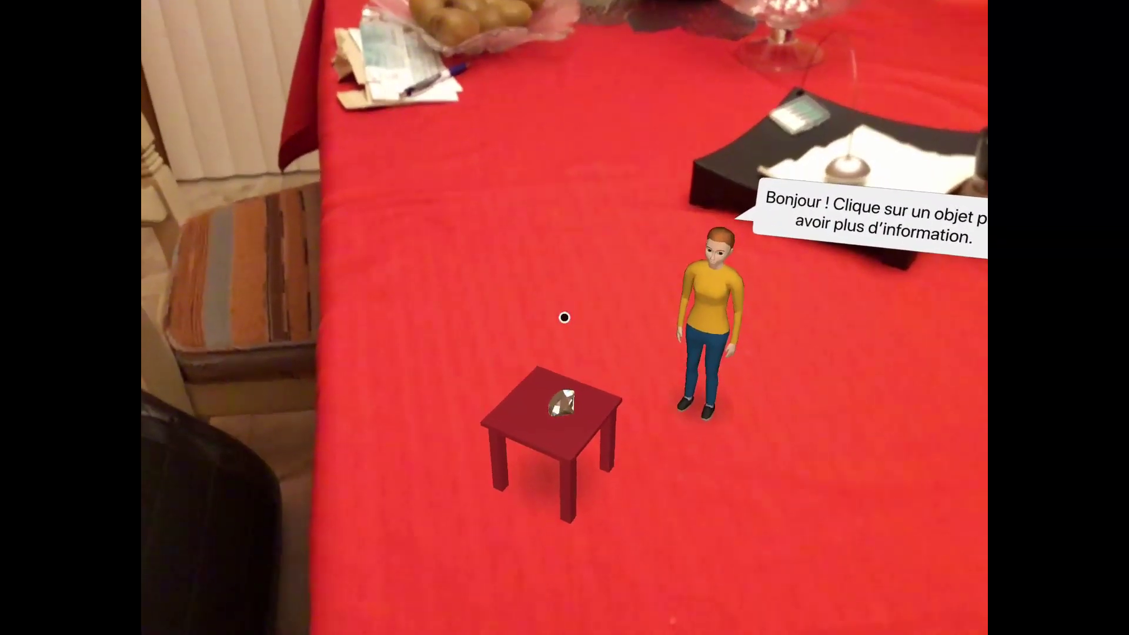
- Show the descriptions of the table and the diamond in the augmented reality view, and select the woman
click(564, 318)
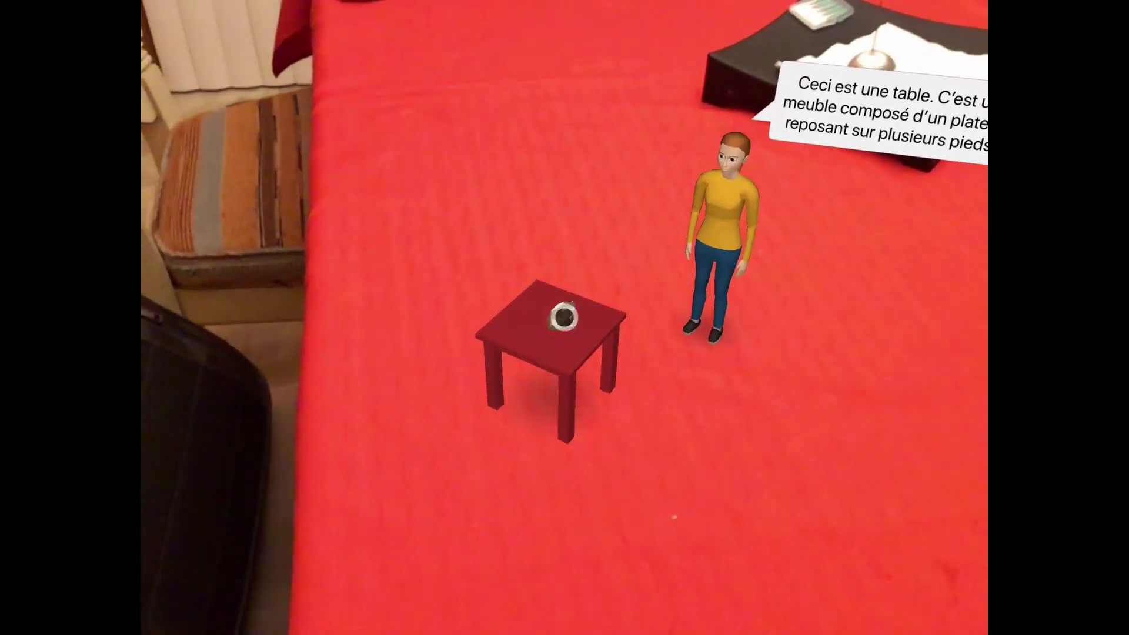
click(564, 318)
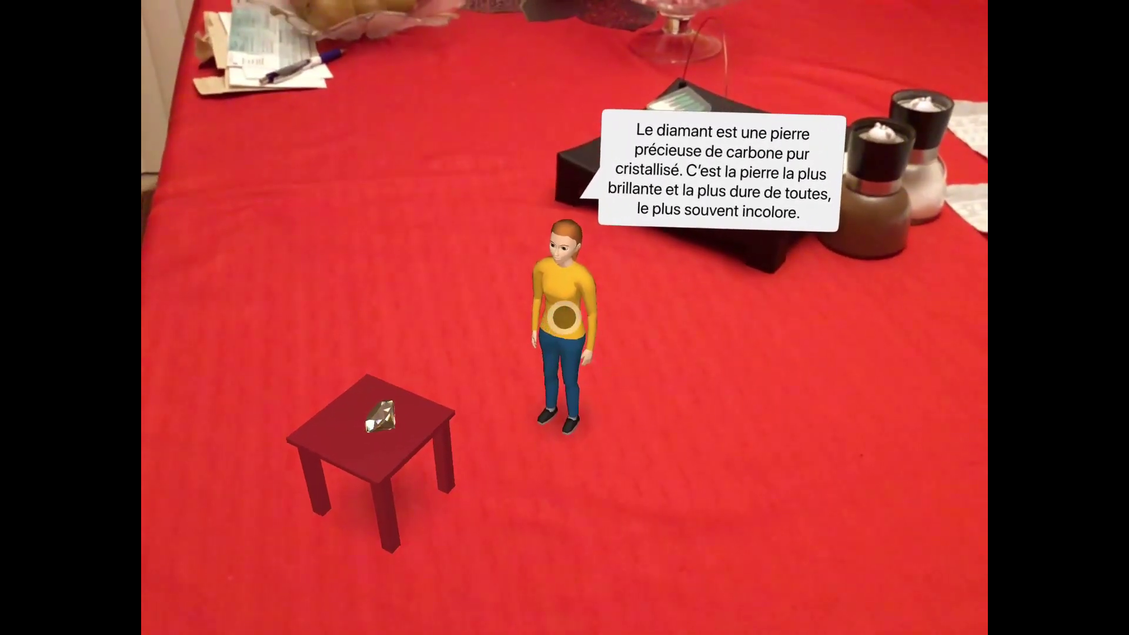
click(564, 317)
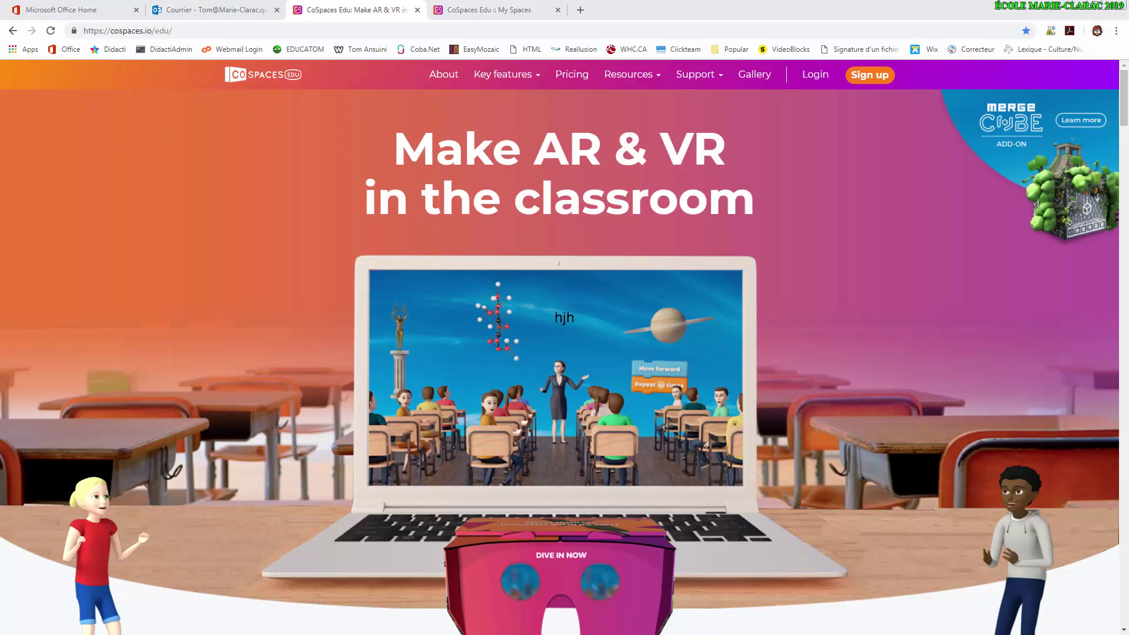
- Switch to the CoSpaces Edu My Spaces page and create a new space with a 3D environment scene
click(455, 13)
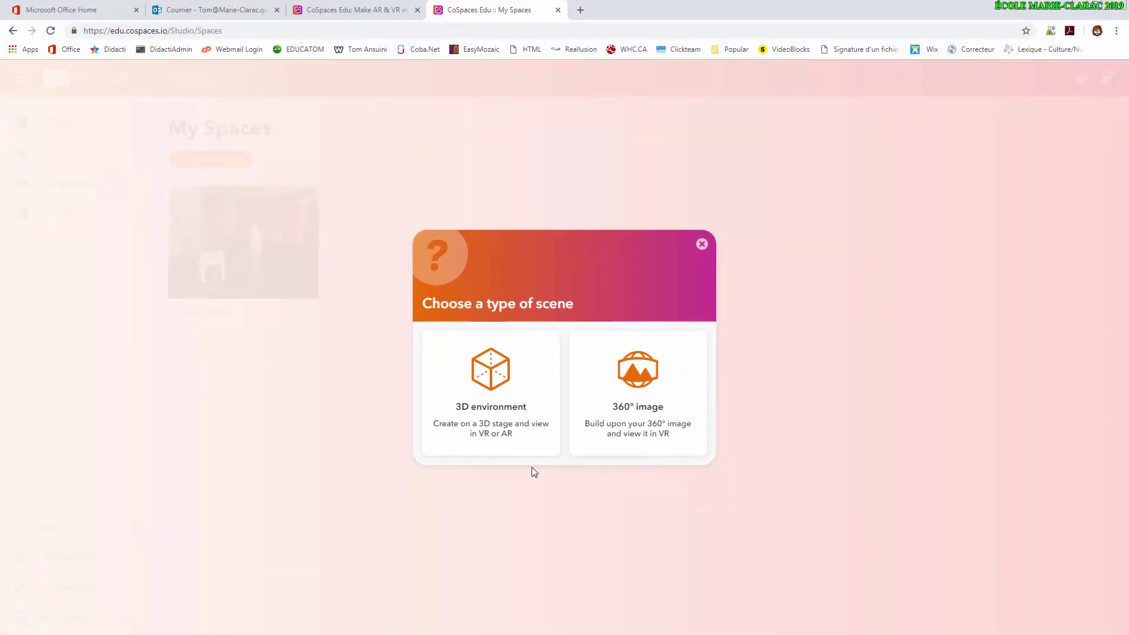
click(511, 390)
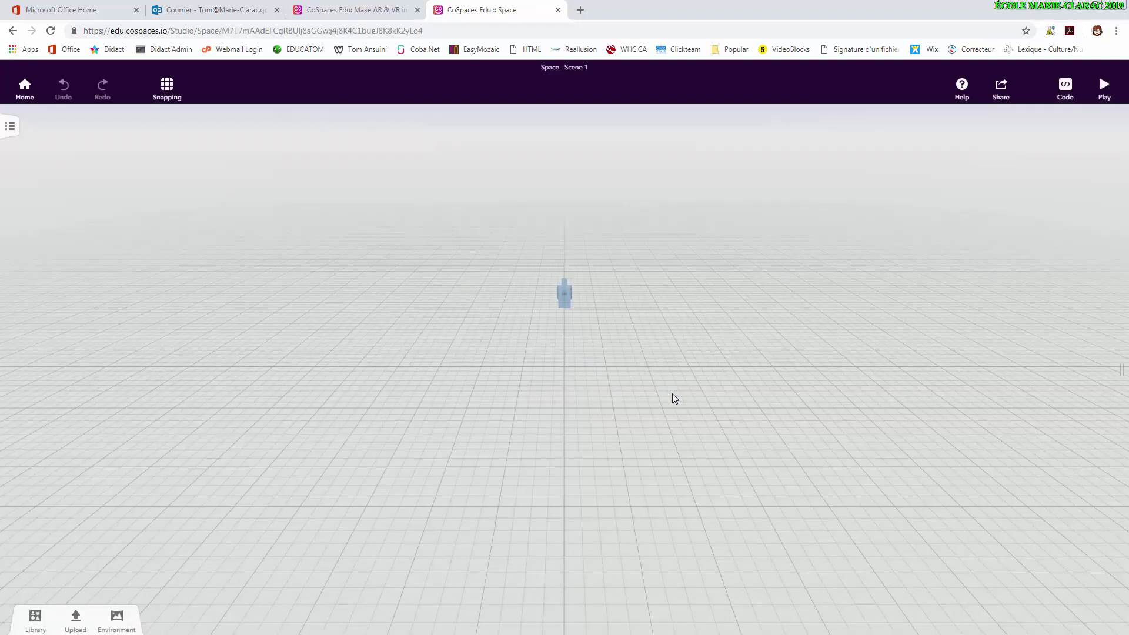
- Examine the empty stage and its camera object from different angles and distances
mouse_move(671, 398)
mouse_down()
mouse_move(627, 421)
mouse_move(549, 431)
mouse_move(465, 388)
mouse_move(453, 365)
mouse_move(484, 431)
mouse_move(594, 433)
mouse_move(668, 383)
mouse_move(672, 365)
mouse_move(673, 415)
mouse_up()
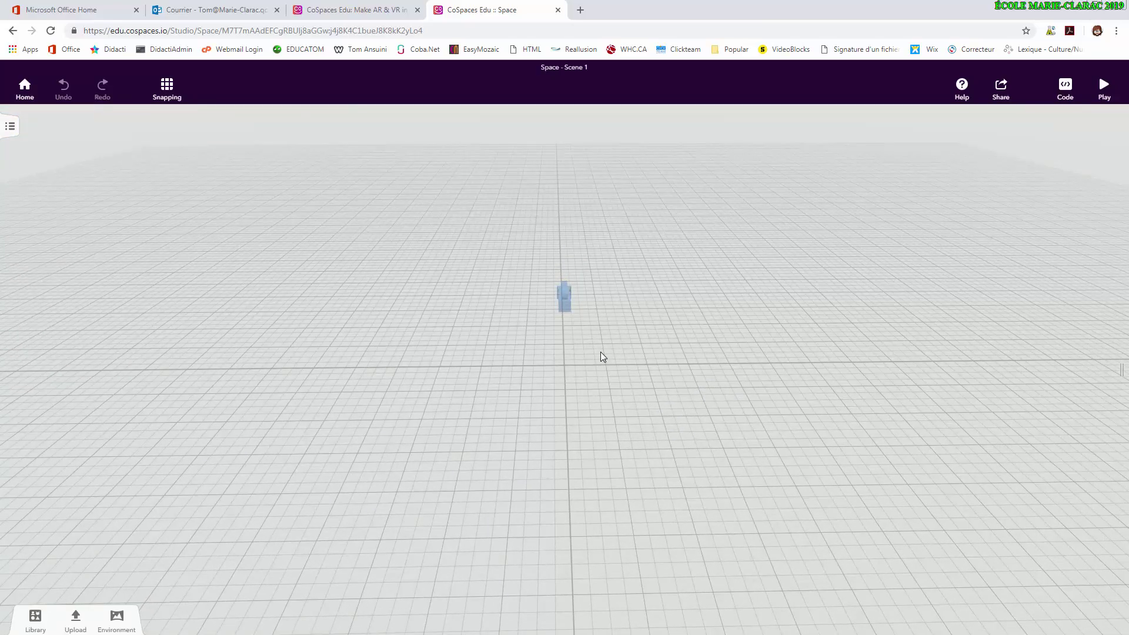
scroll(601, 352, up, 5)
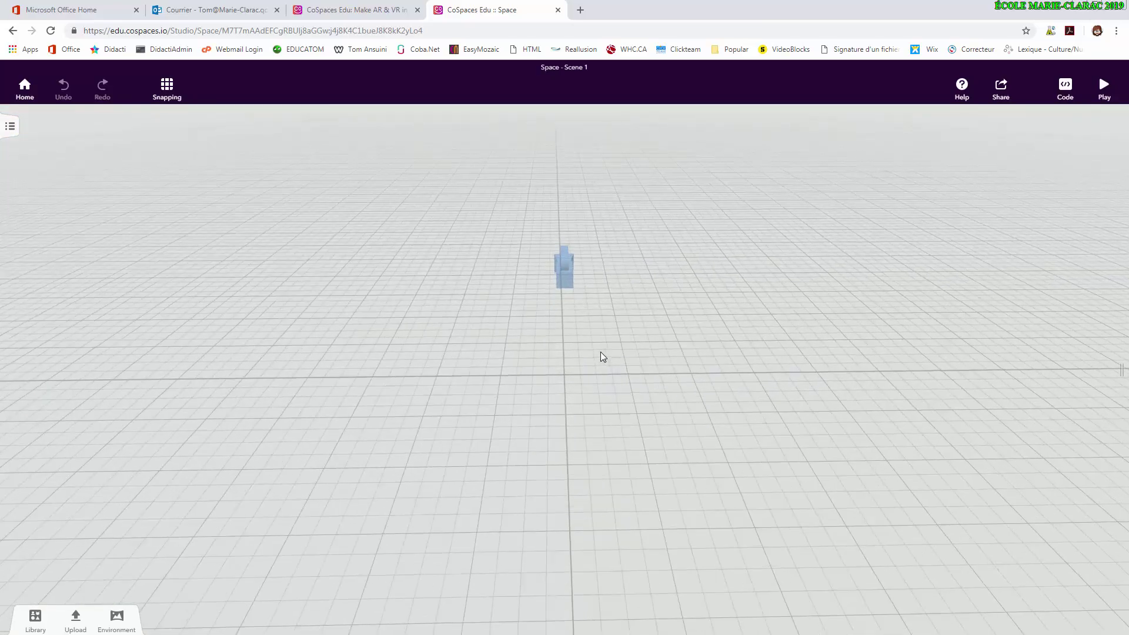
scroll(600, 351, up, 3)
scroll(601, 351, down, 2)
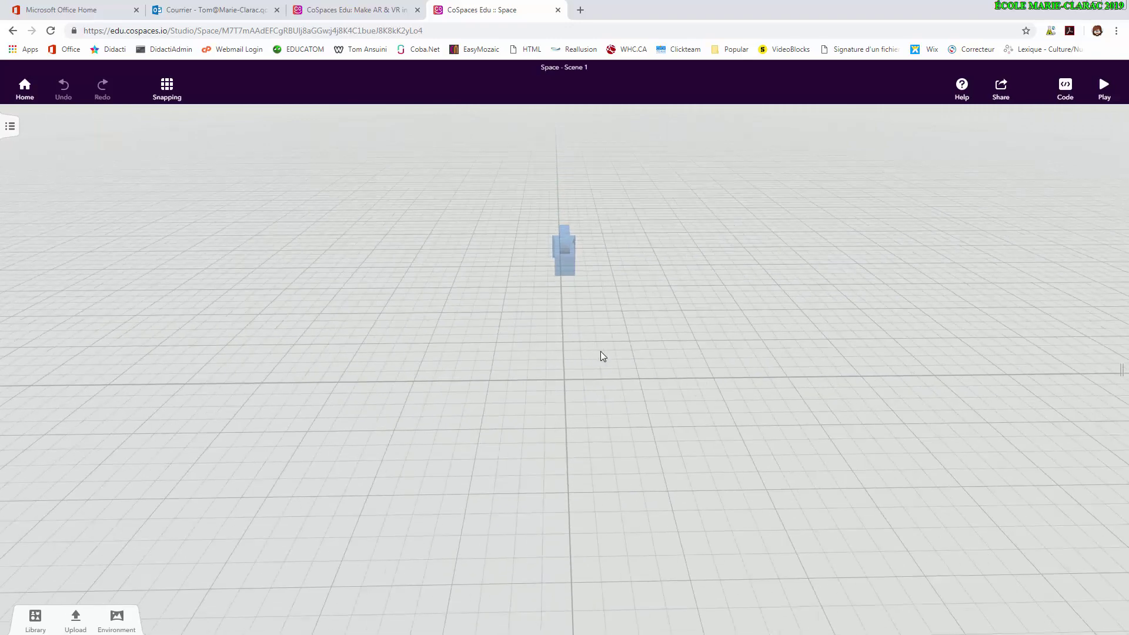
scroll(601, 351, down, 3)
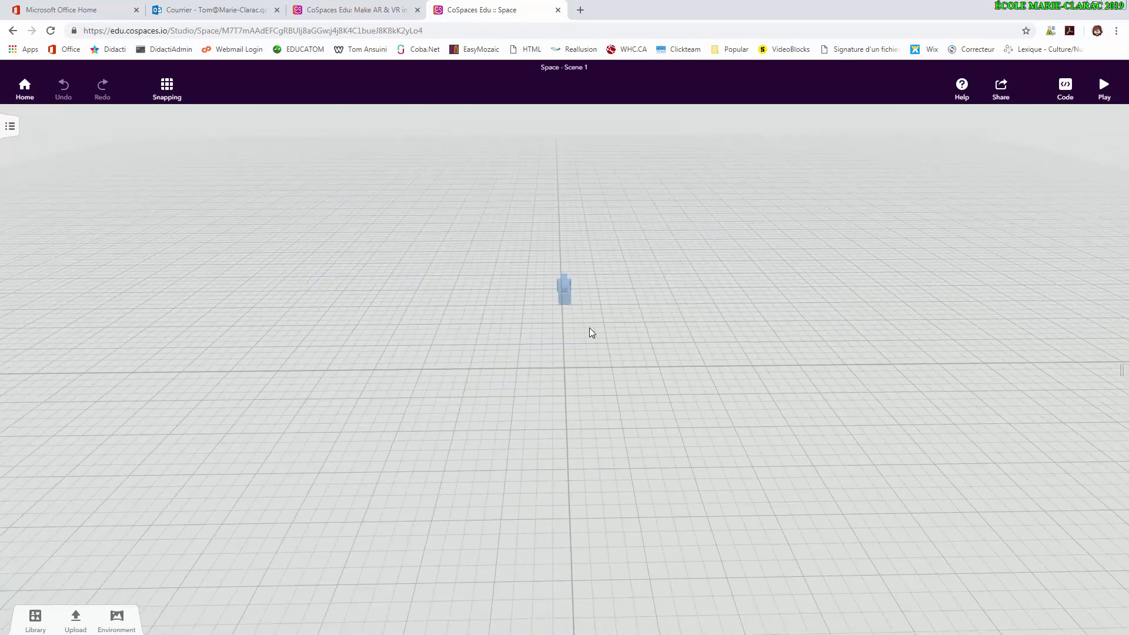
drag(591, 332, 594, 394)
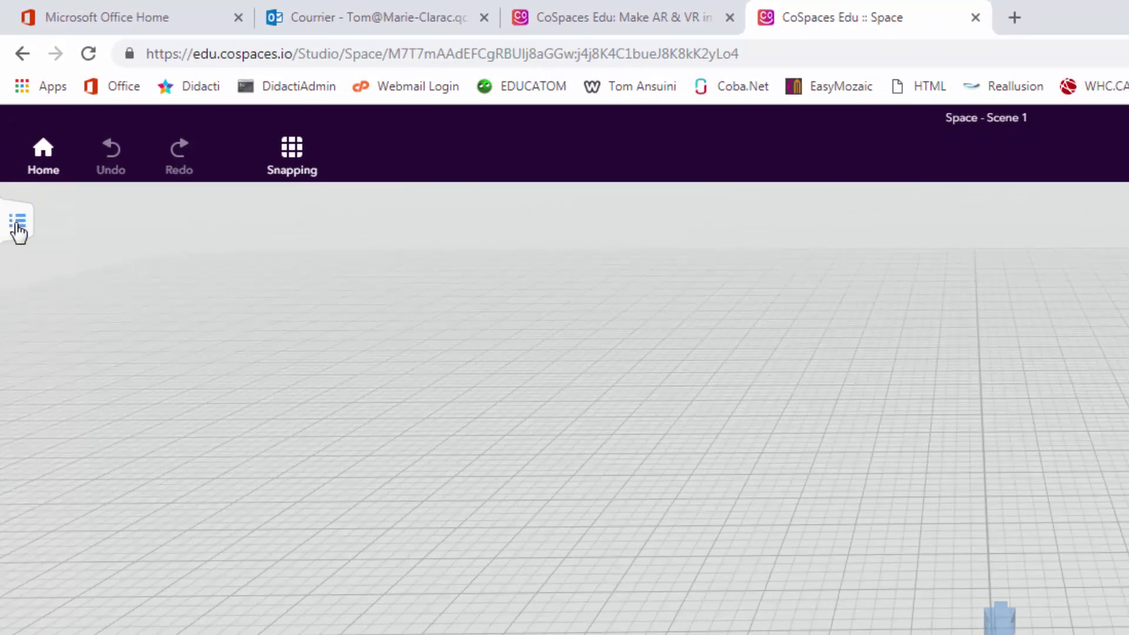
- Rename the space as "Mon projet 1" and hide the scene list
click(17, 223)
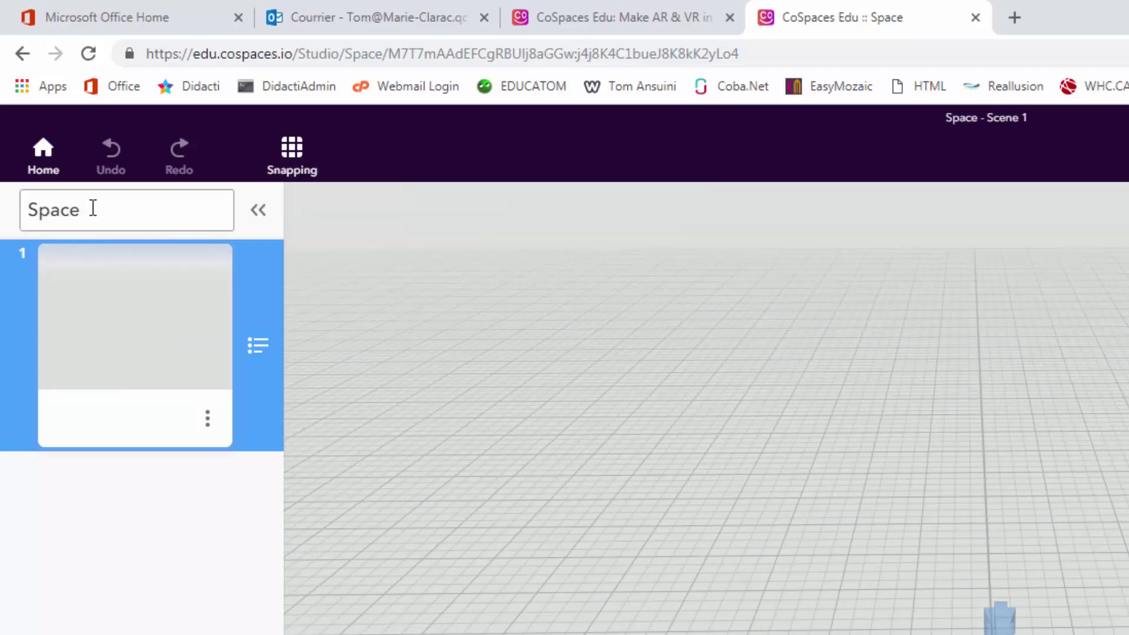
click(93, 208)
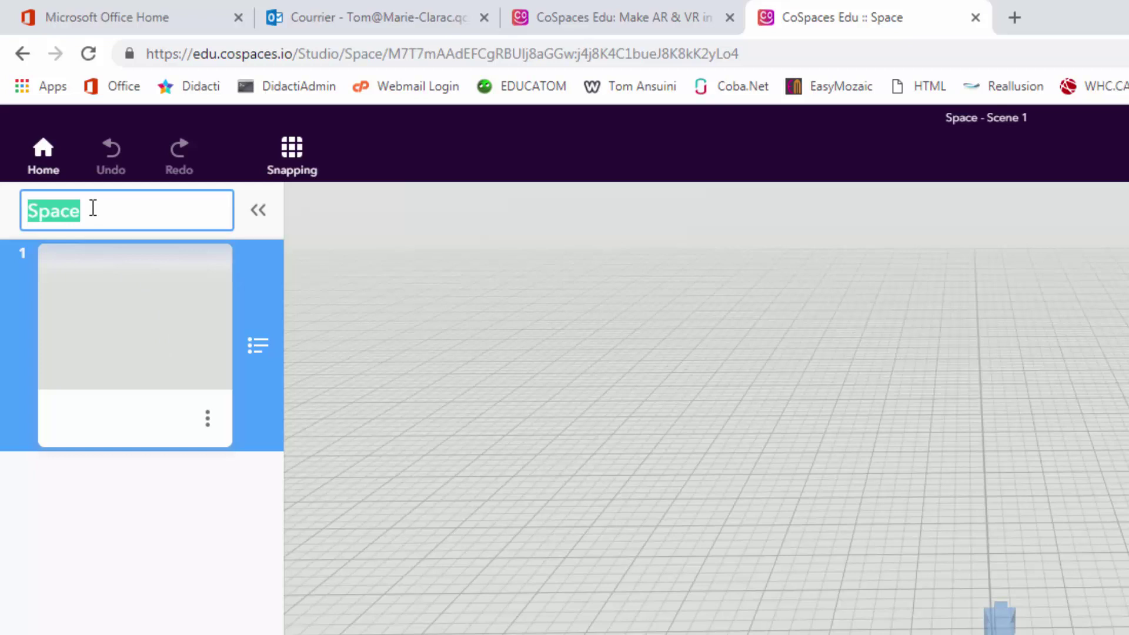
text(M)
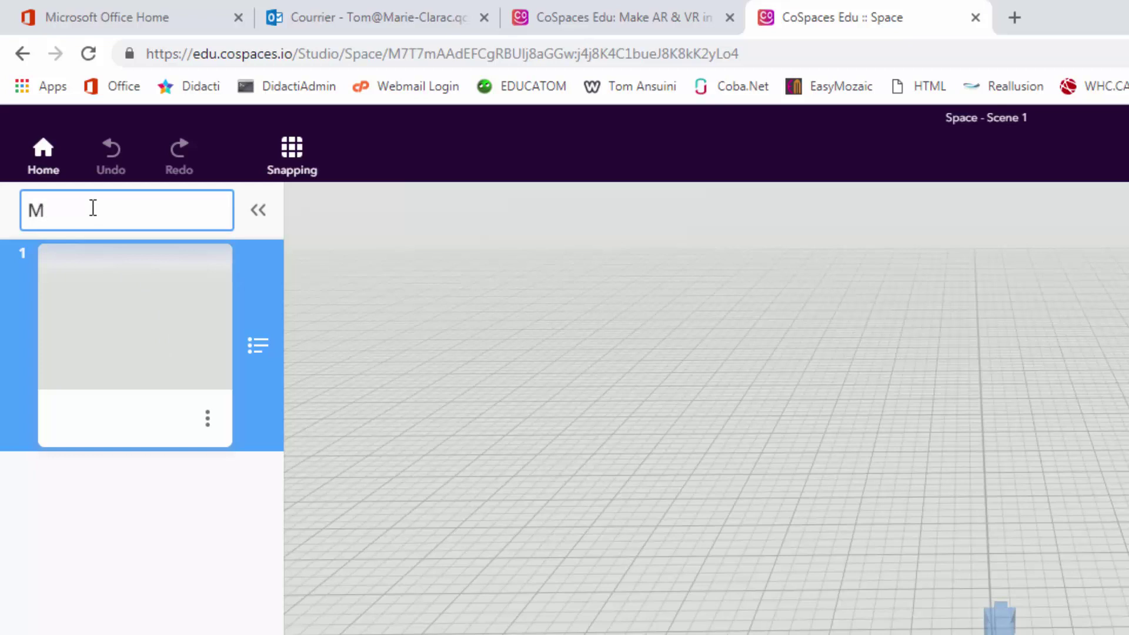
text(on projet 1)
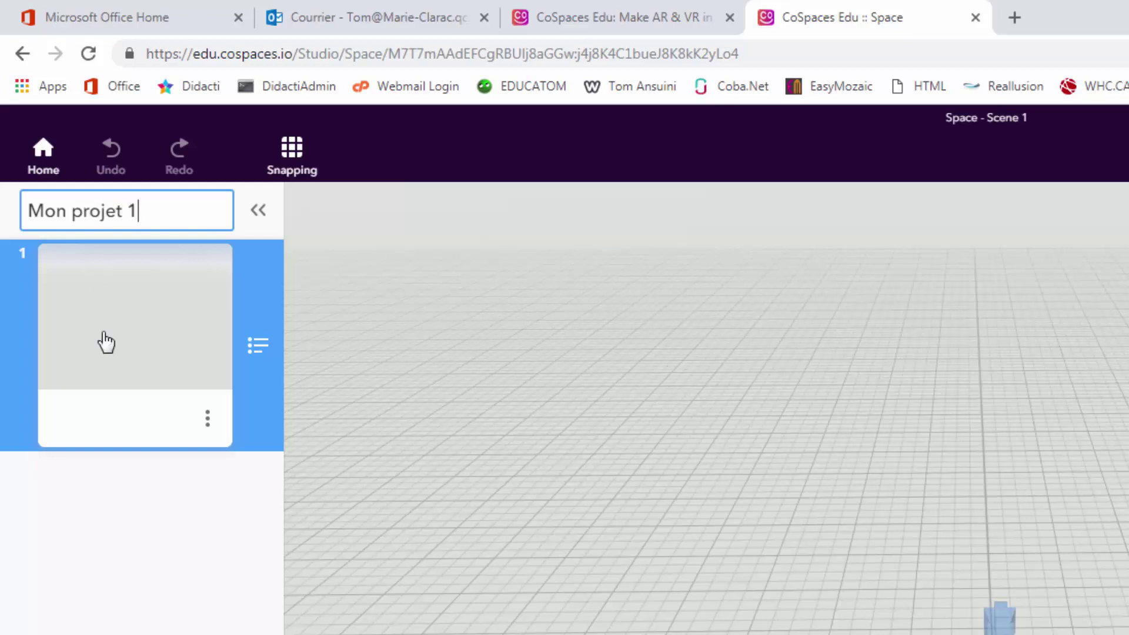
click(17, 223)
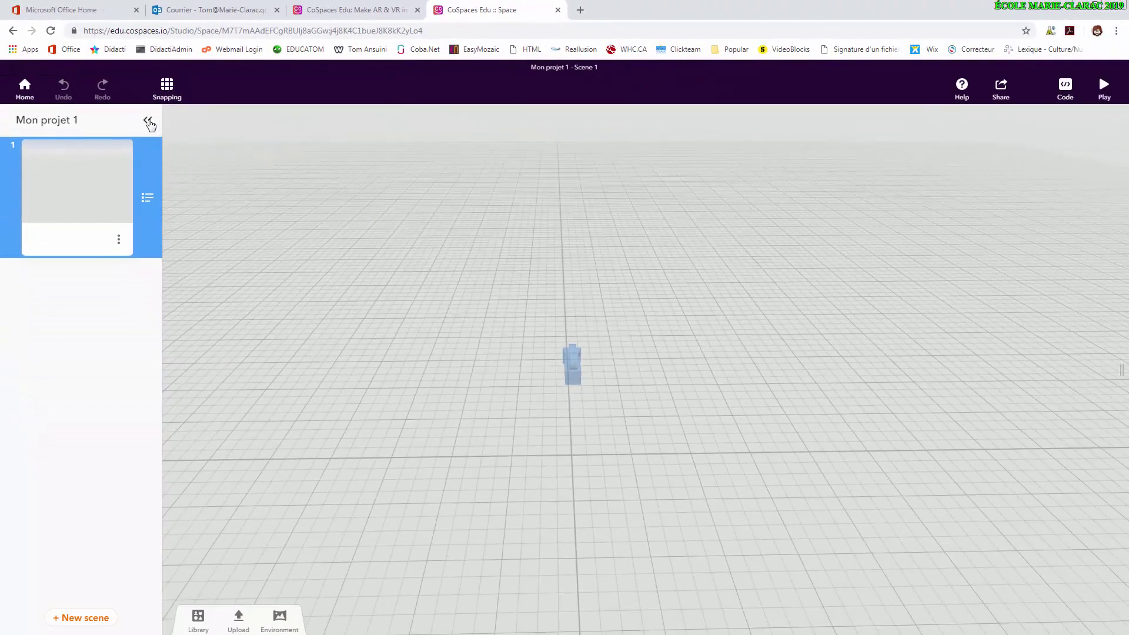
click(148, 121)
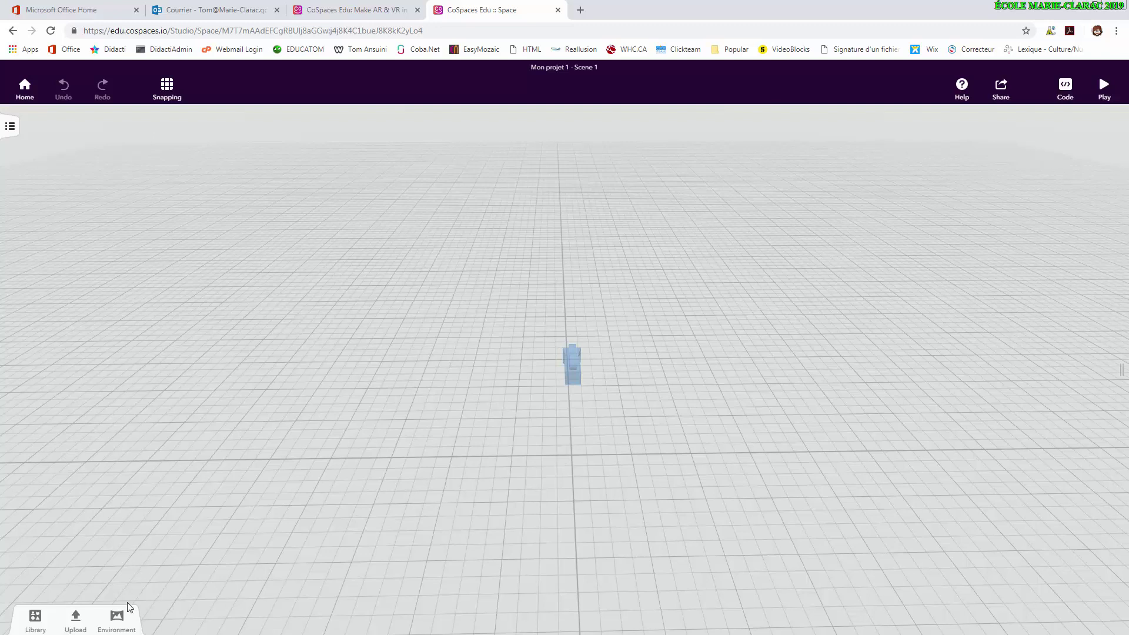
- Change the scene's environment to the indoor room with red curtains and a wooden floor
click(117, 617)
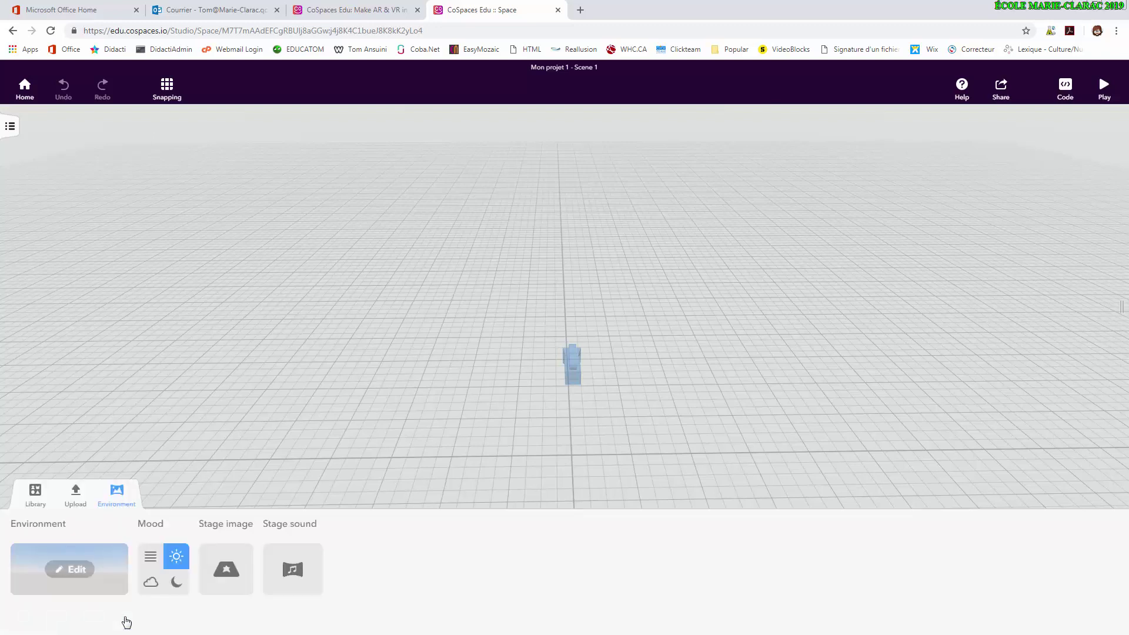
click(77, 569)
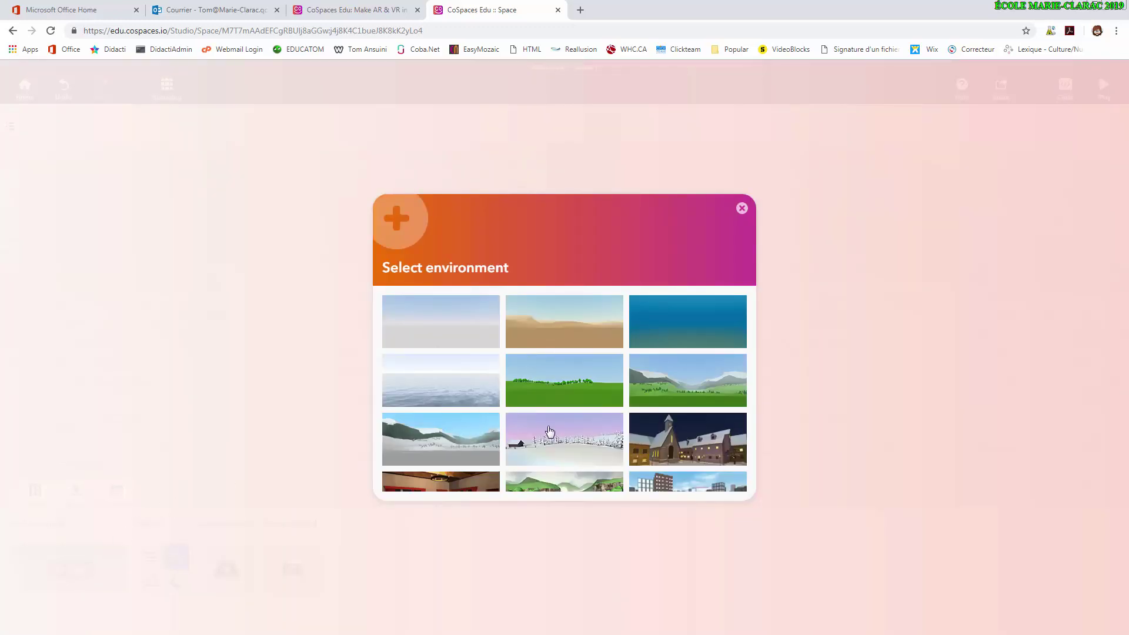
scroll(558, 406, down, 2)
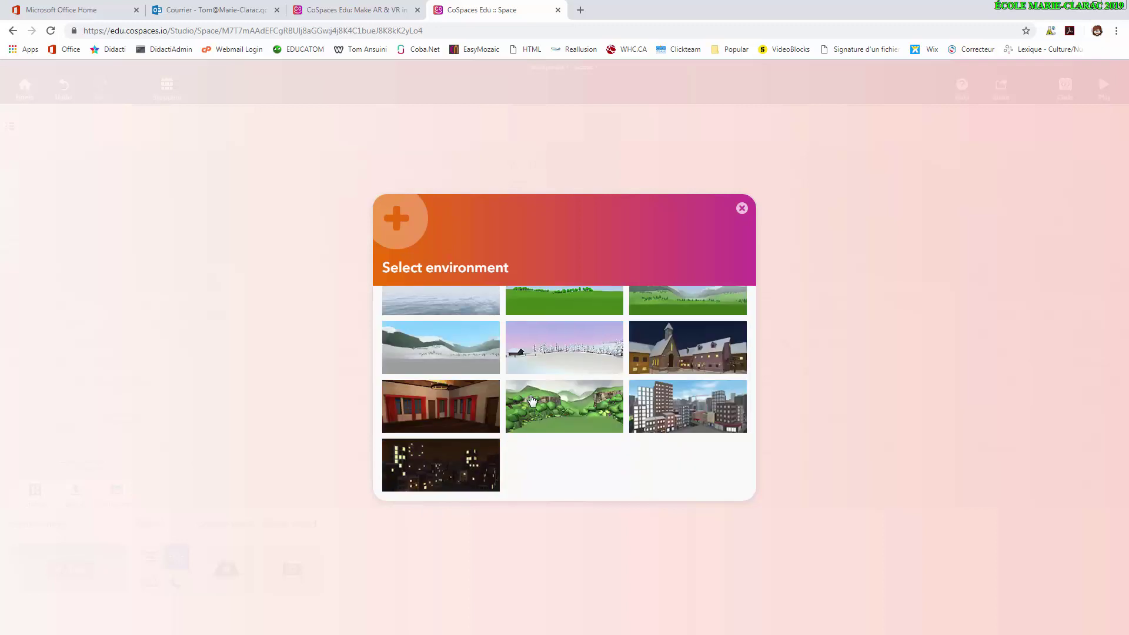
click(453, 415)
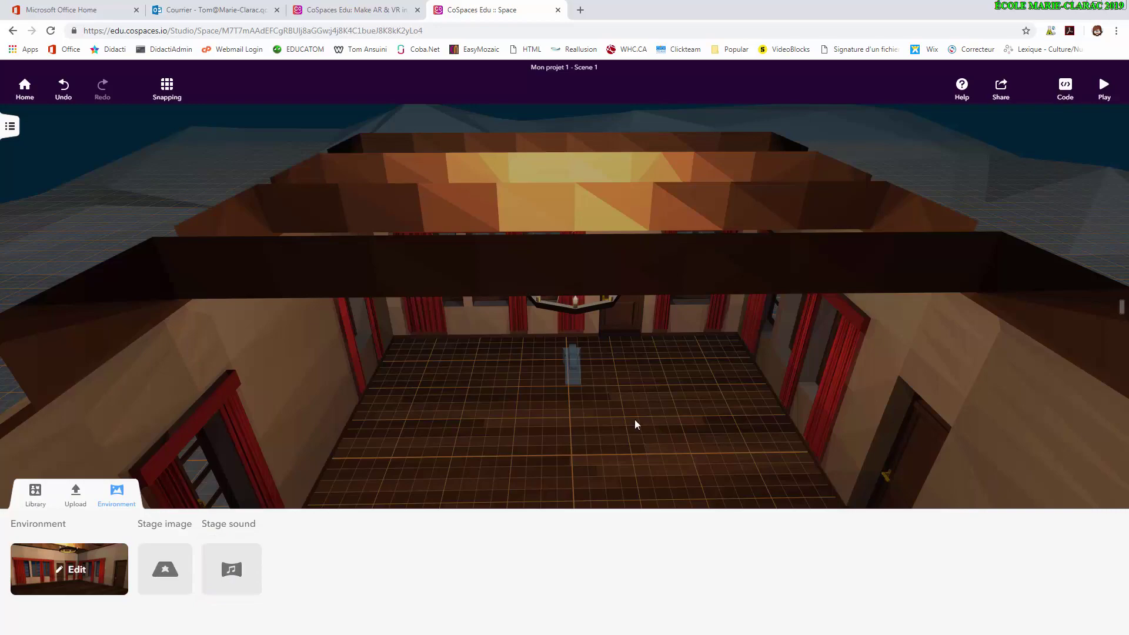
- Place a Square table from the living room objects of the Housing category on the room's floor, in front of the windows
mouse_move(612, 437)
mouse_down()
mouse_move(605, 403)
mouse_move(545, 412)
mouse_move(608, 428)
mouse_move(746, 406)
mouse_move(957, 415)
mouse_move(756, 446)
mouse_move(660, 444)
mouse_move(612, 423)
mouse_up()
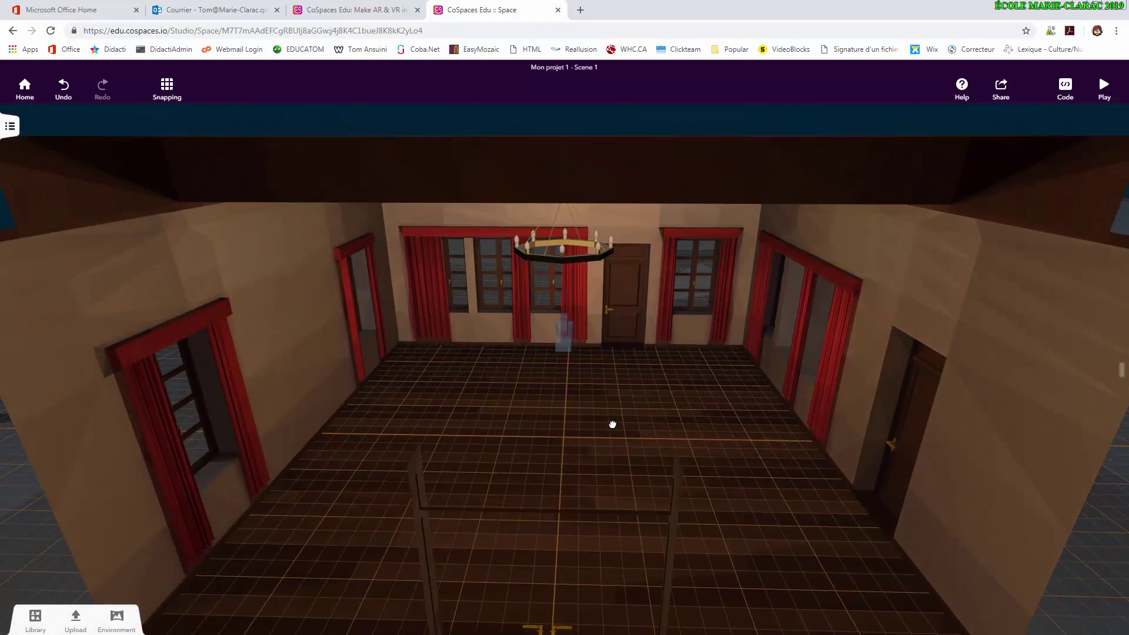
scroll(589, 450, up, 7)
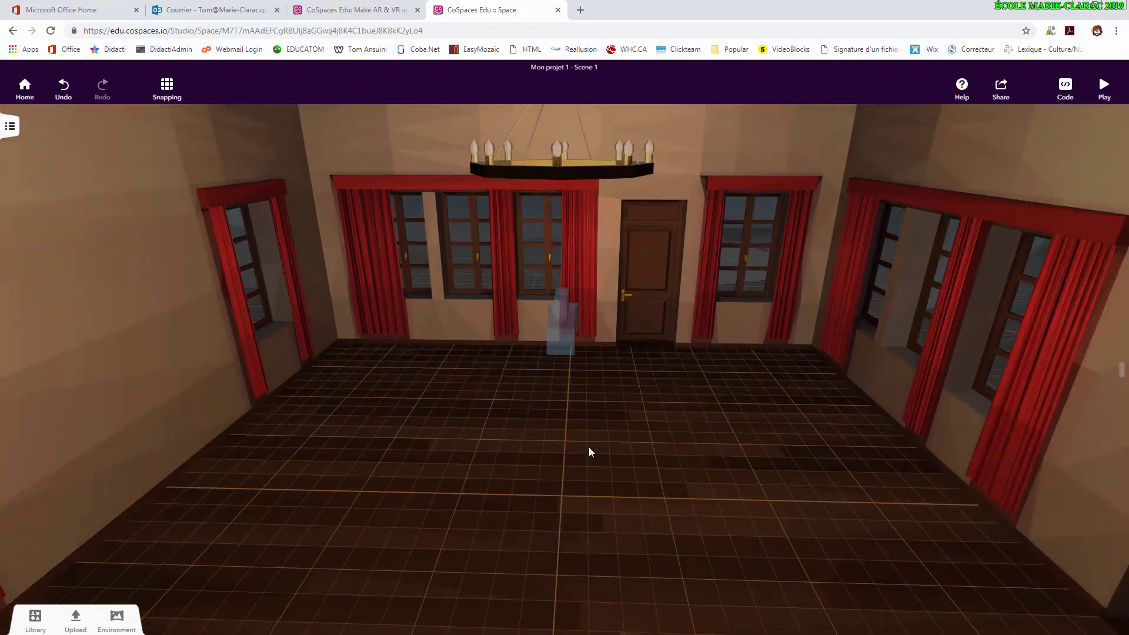
scroll(589, 451, up, 2)
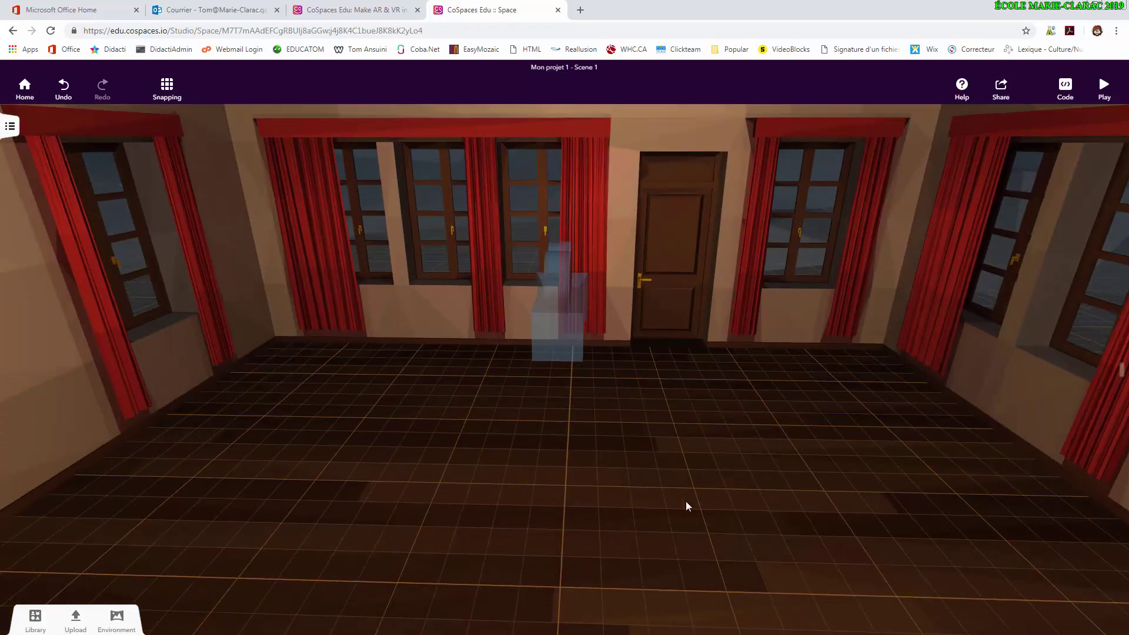
drag(678, 479, 777, 491)
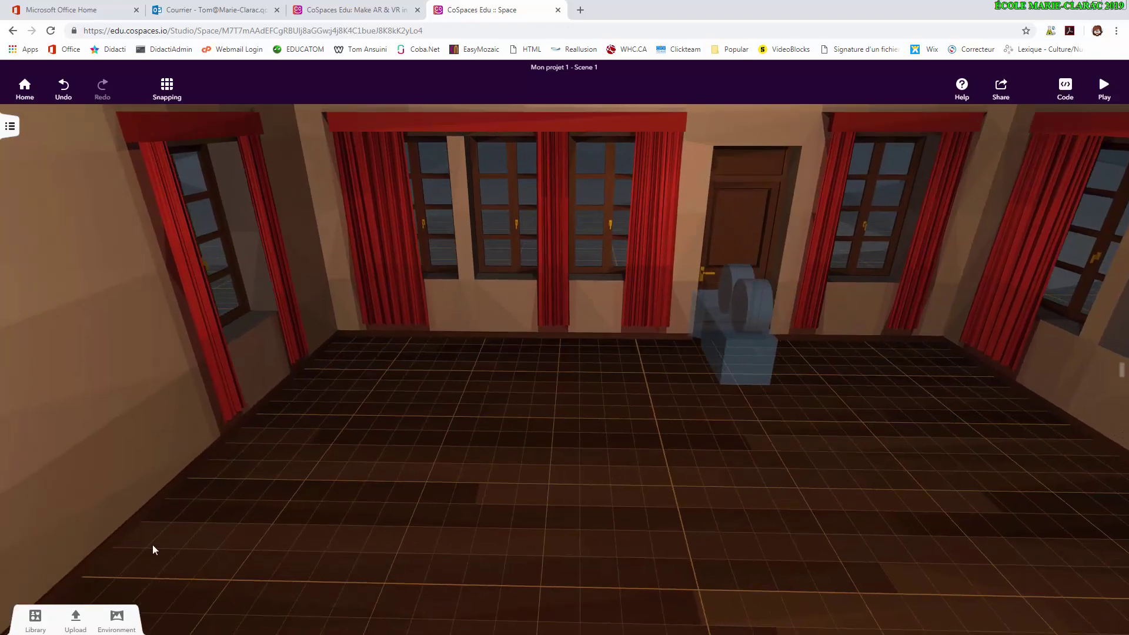
click(37, 621)
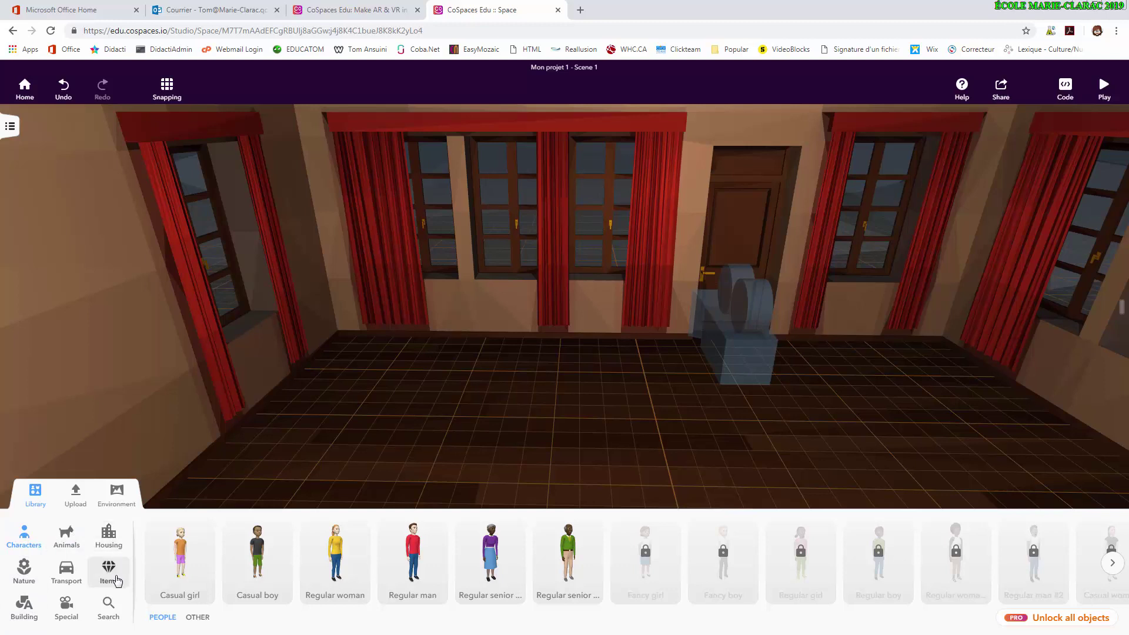
click(64, 546)
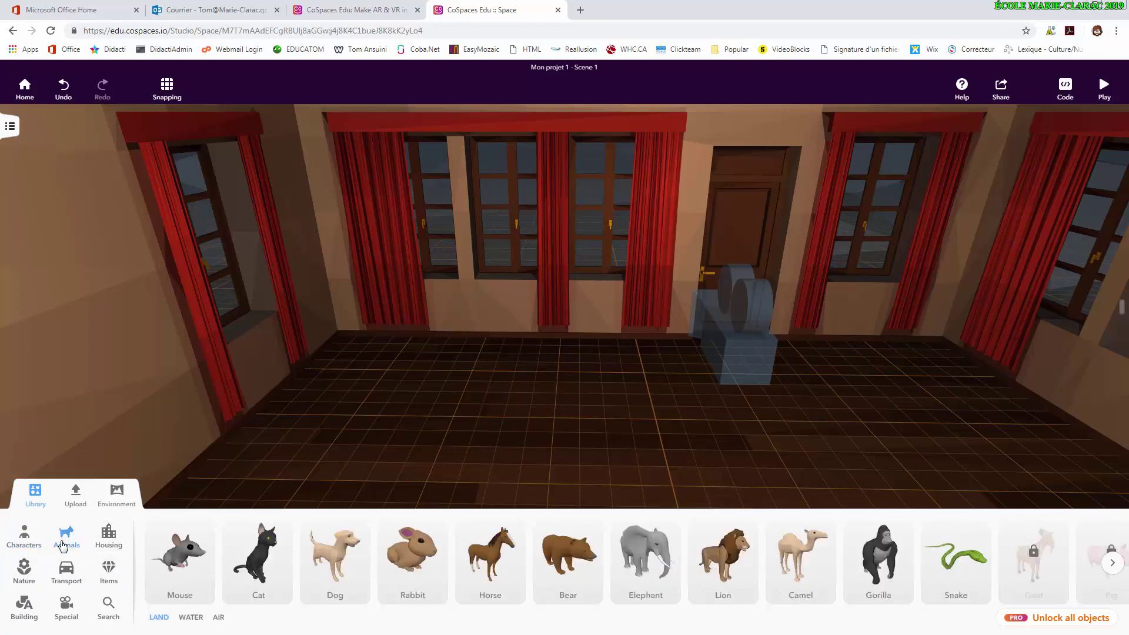
click(104, 539)
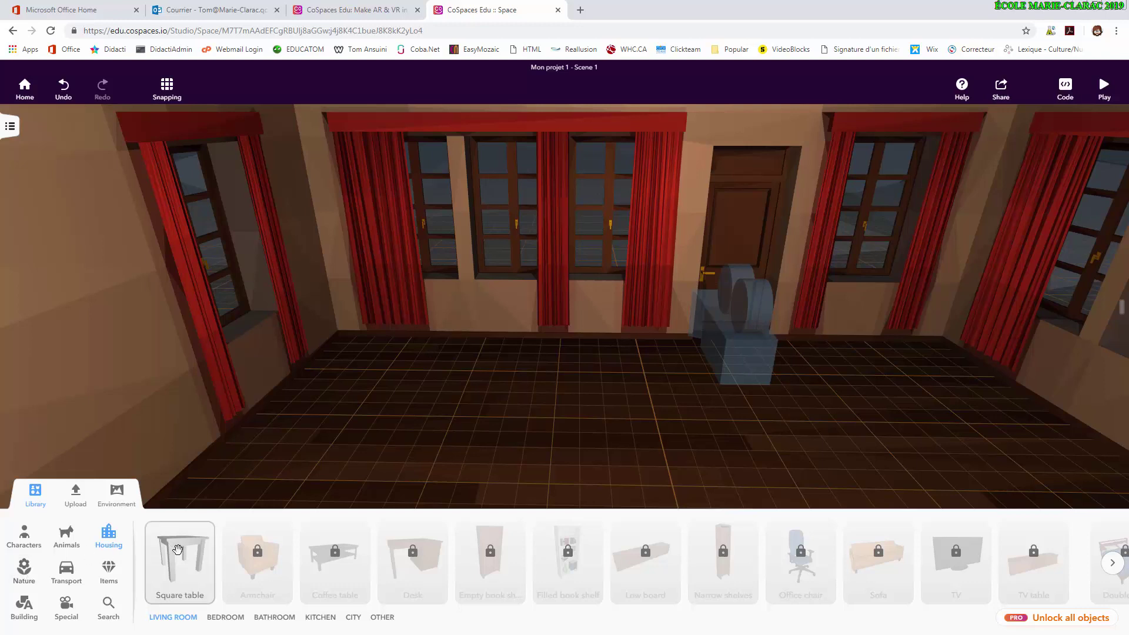
drag(183, 554, 505, 459)
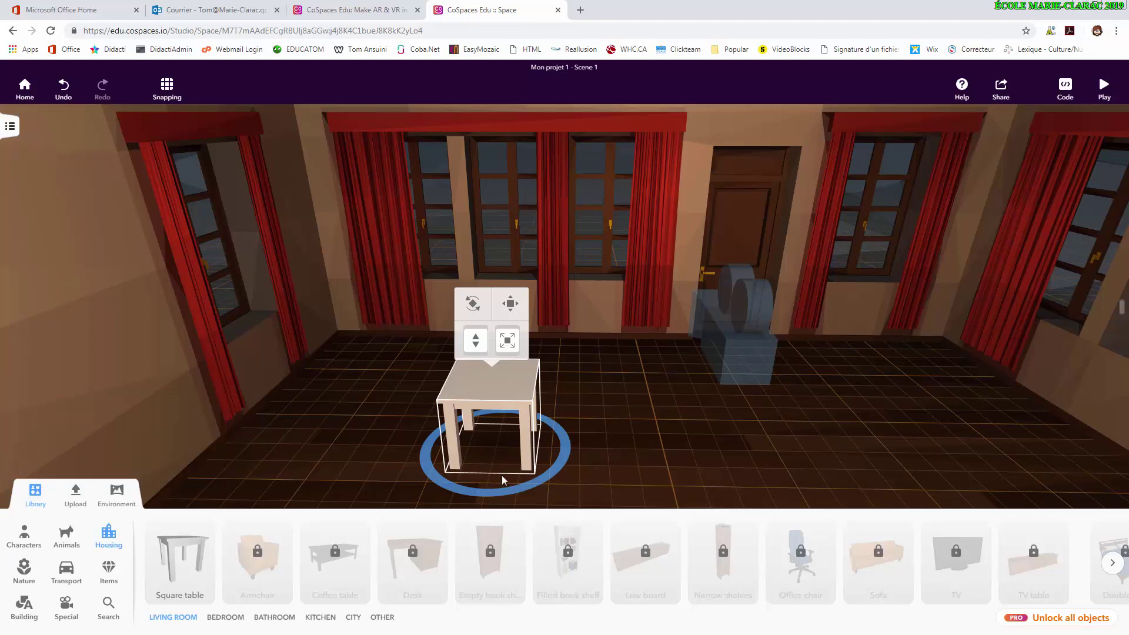
click(33, 495)
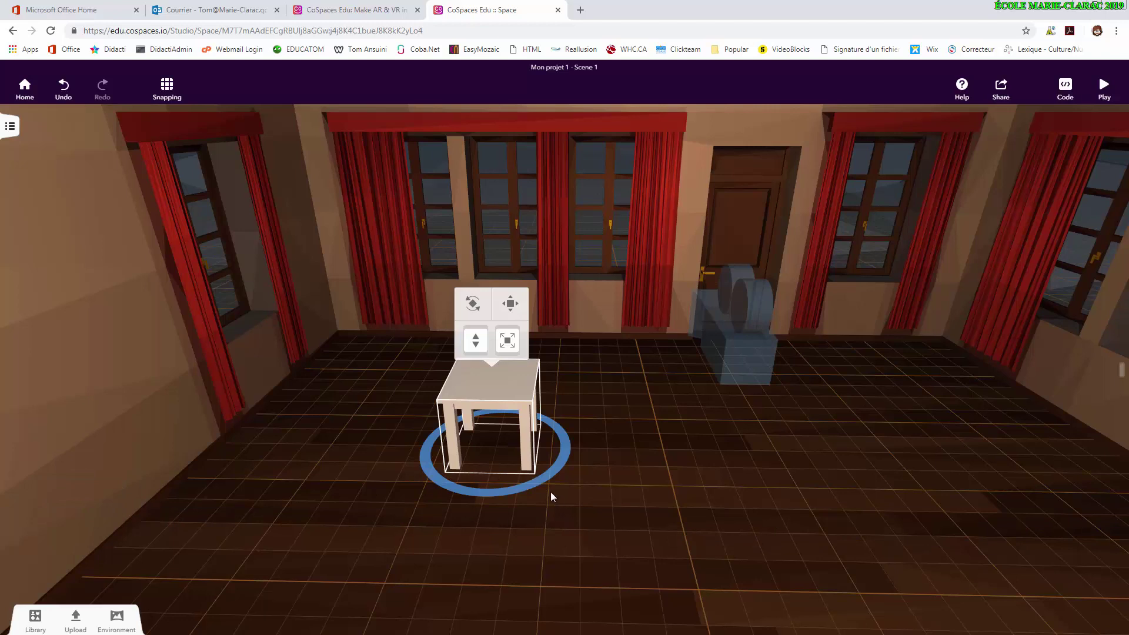
- Turn the square table partway around on the floor, and try out scaling and lifting it
drag(541, 480, 516, 486)
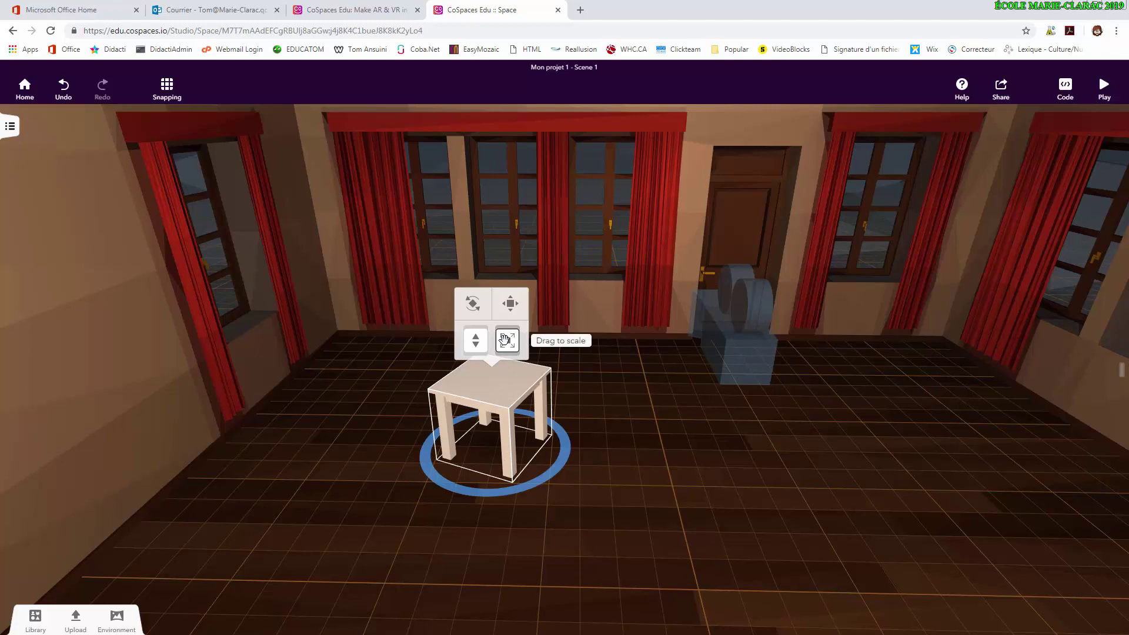
mouse_move(504, 339)
mouse_down()
mouse_move(513, 403)
mouse_move(512, 313)
mouse_move(515, 333)
mouse_up()
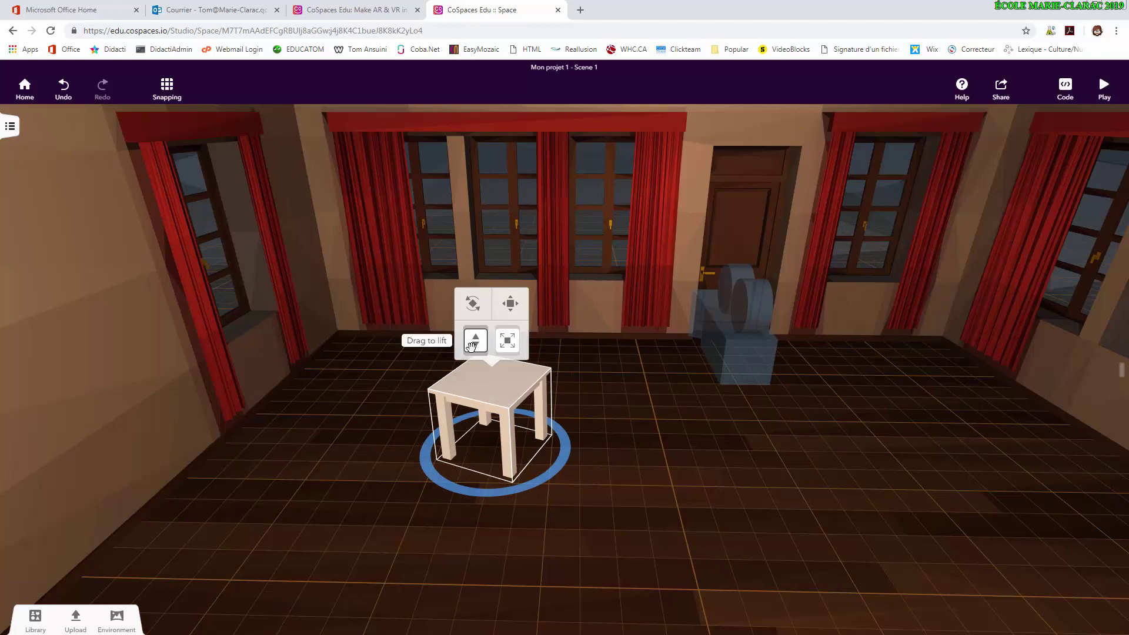
drag(473, 341, 502, 333)
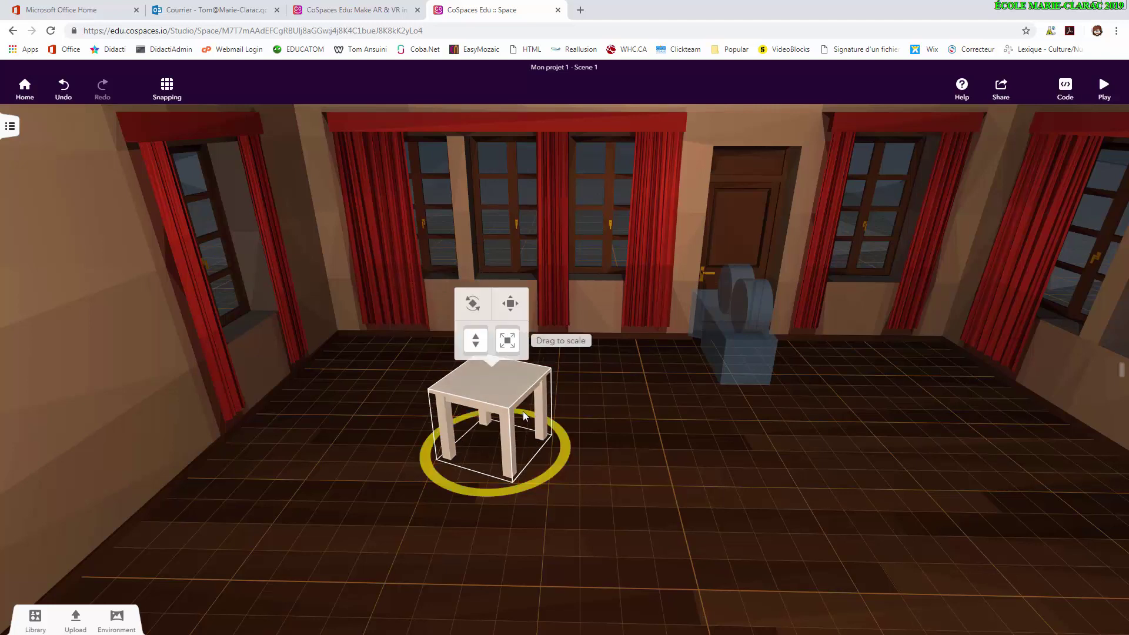
- Try turning the square table with its rotation rings, and shift it along its red horizontal axis
click(476, 305)
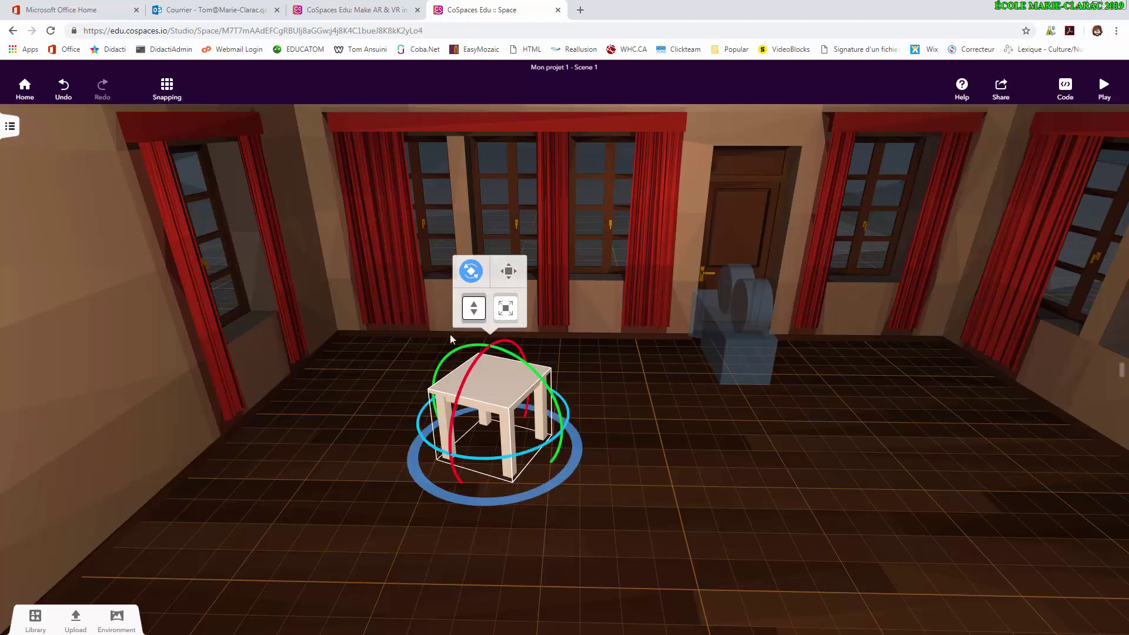
mouse_move(485, 458)
mouse_down()
mouse_move(554, 443)
mouse_move(479, 464)
mouse_up()
click(508, 274)
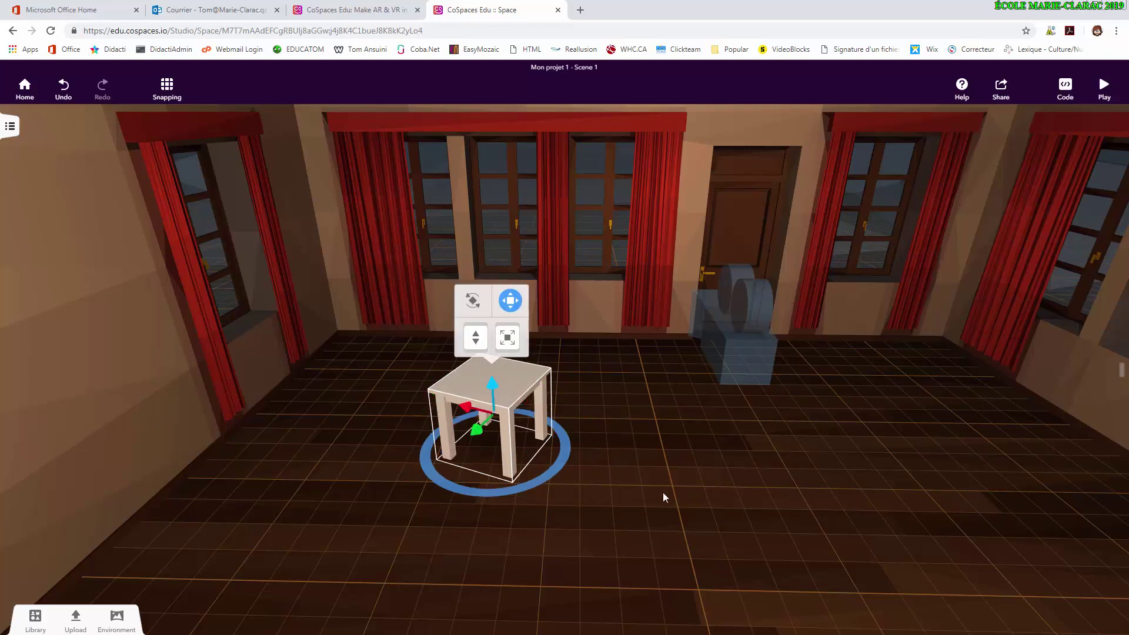
drag(674, 477, 612, 452)
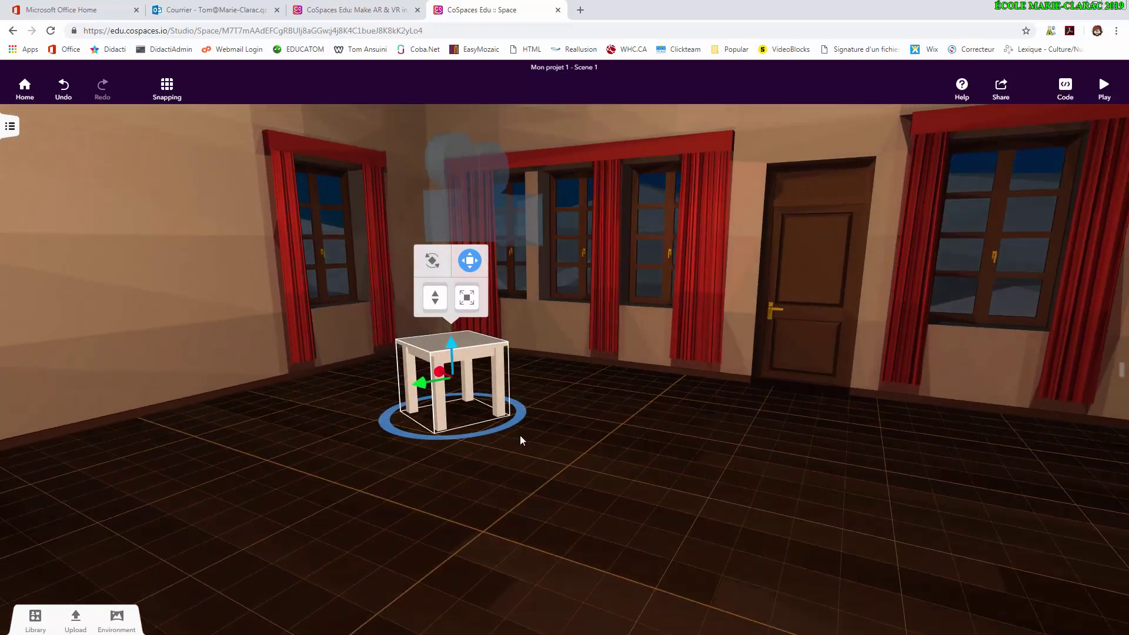
scroll(419, 417, up, 2)
drag(380, 393, 362, 413)
drag(355, 504, 512, 522)
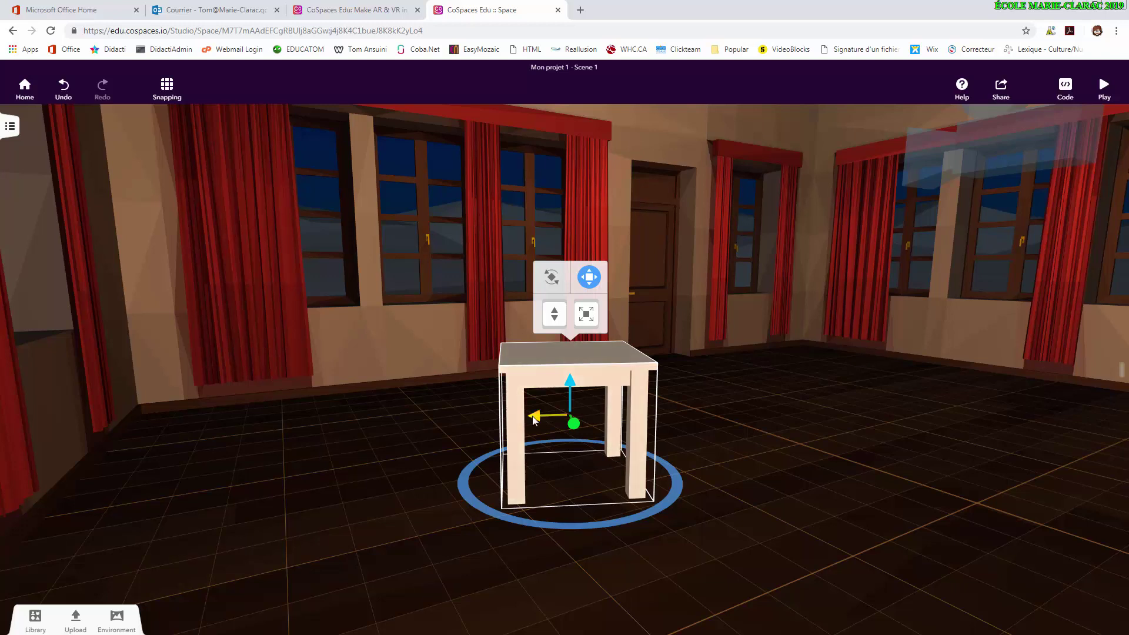
drag(561, 415, 510, 408)
drag(753, 479, 723, 488)
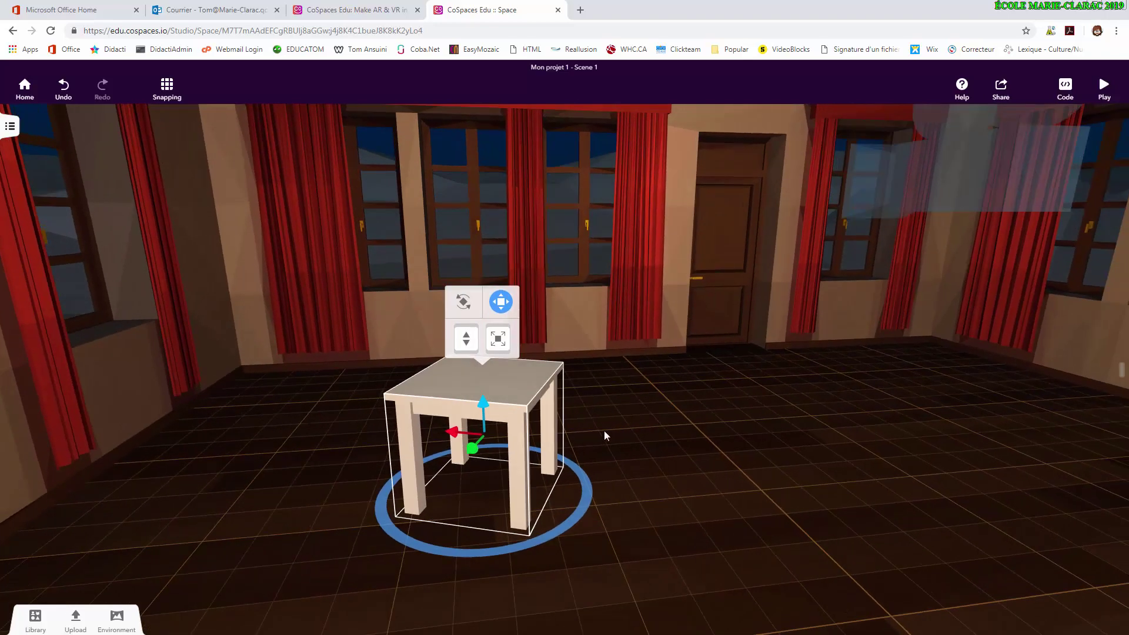
click(501, 303)
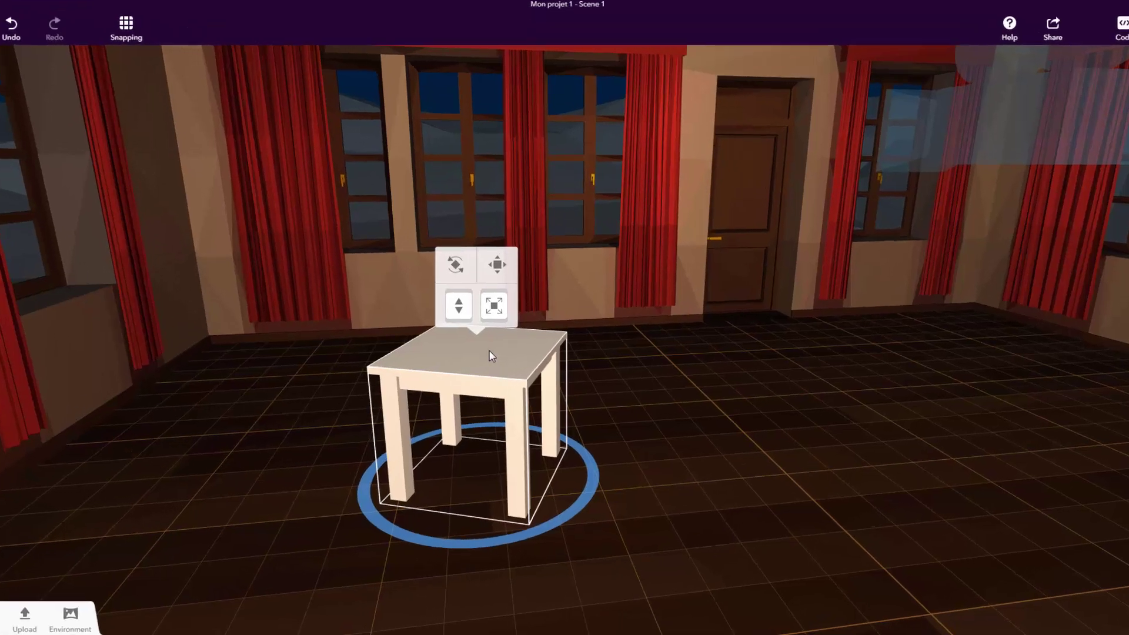
- Try blue, green, white and grey on the square table's material, and settle on dark red at 100% opacity
right_click(492, 379)
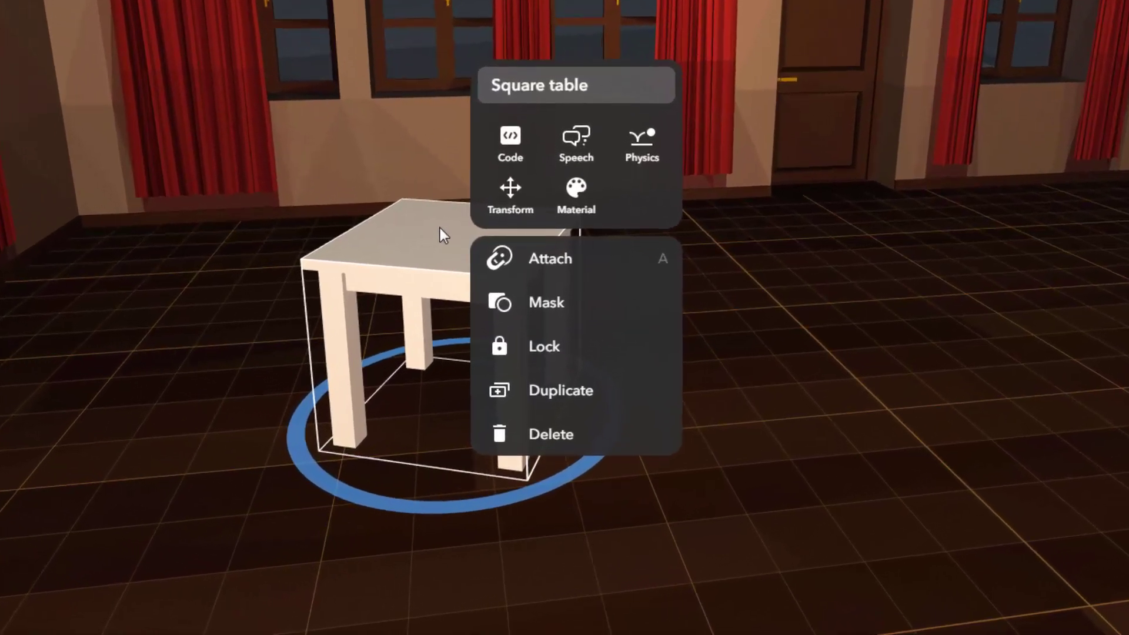
click(579, 191)
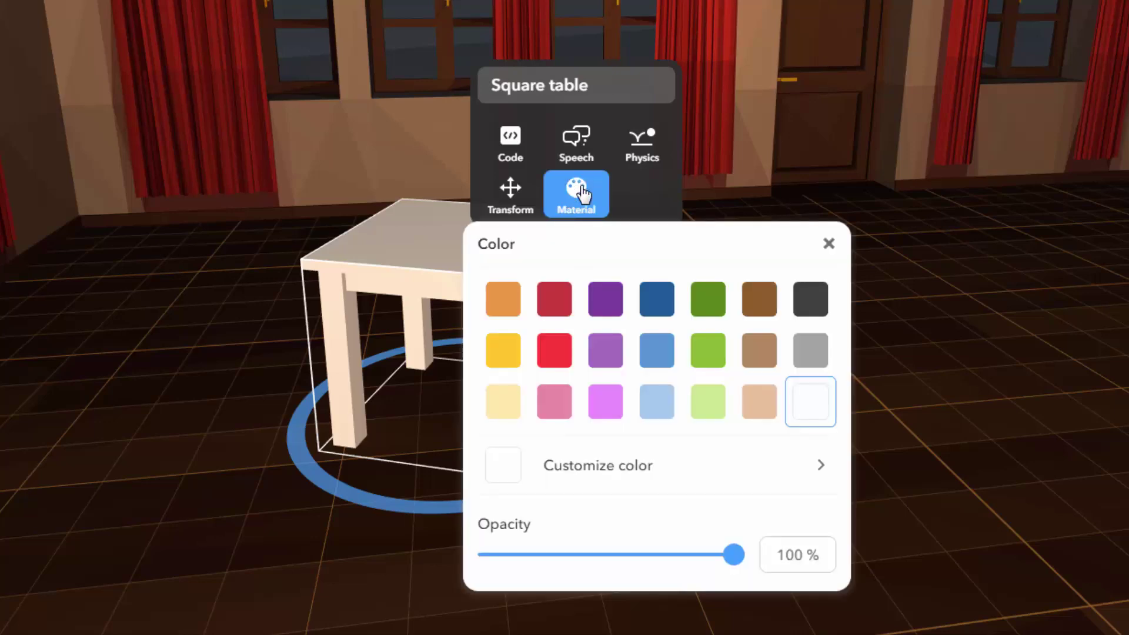
click(657, 354)
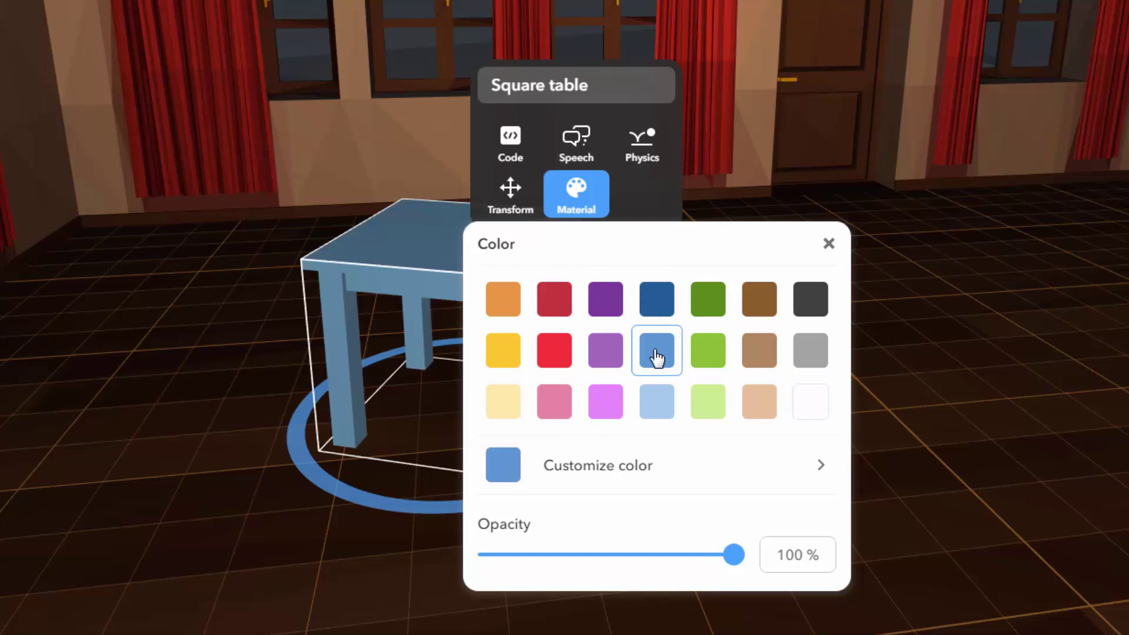
click(664, 413)
click(708, 362)
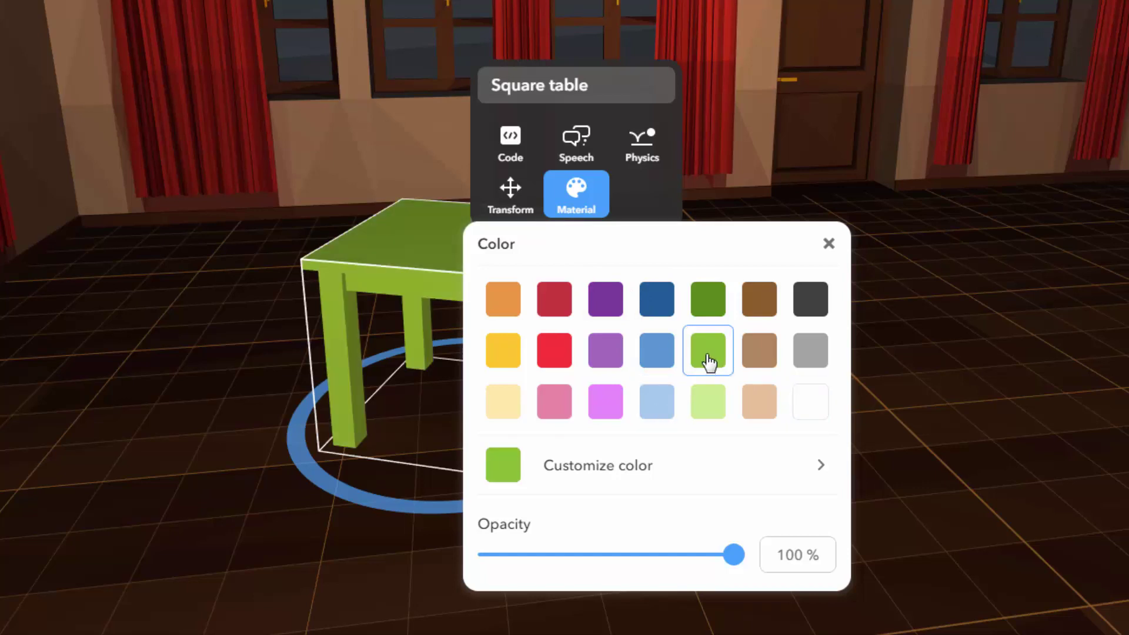
click(813, 399)
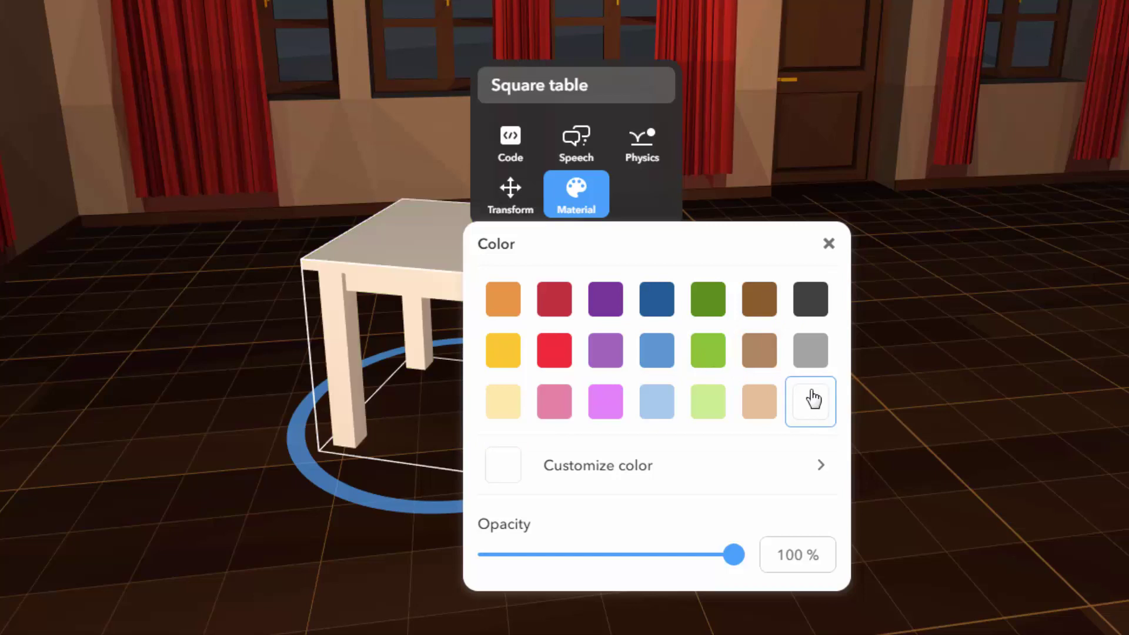
click(828, 358)
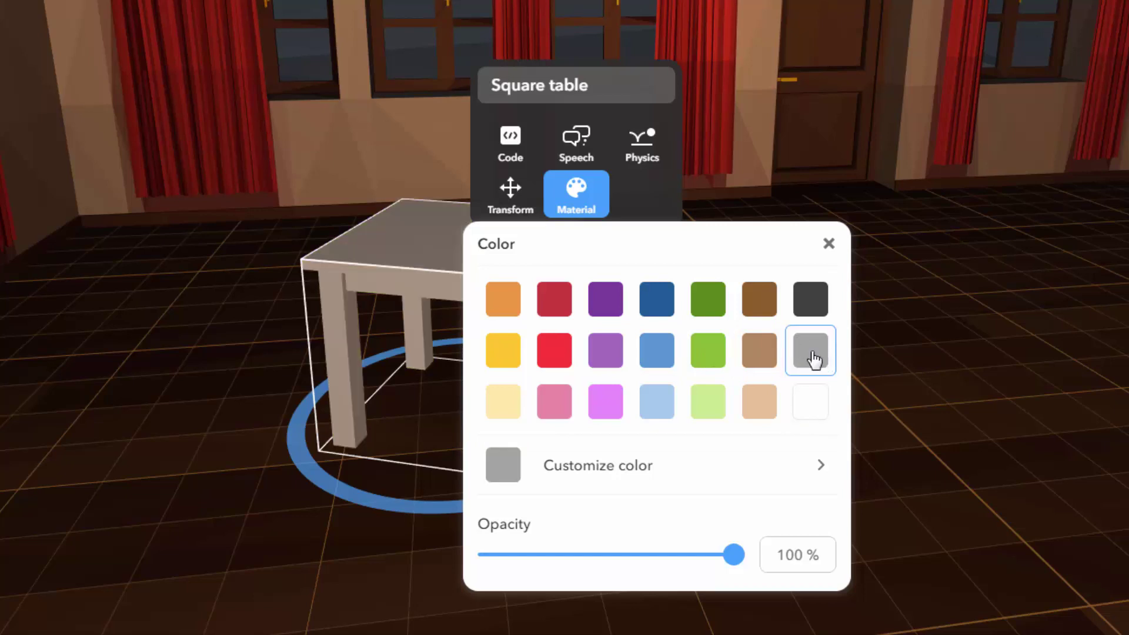
click(560, 315)
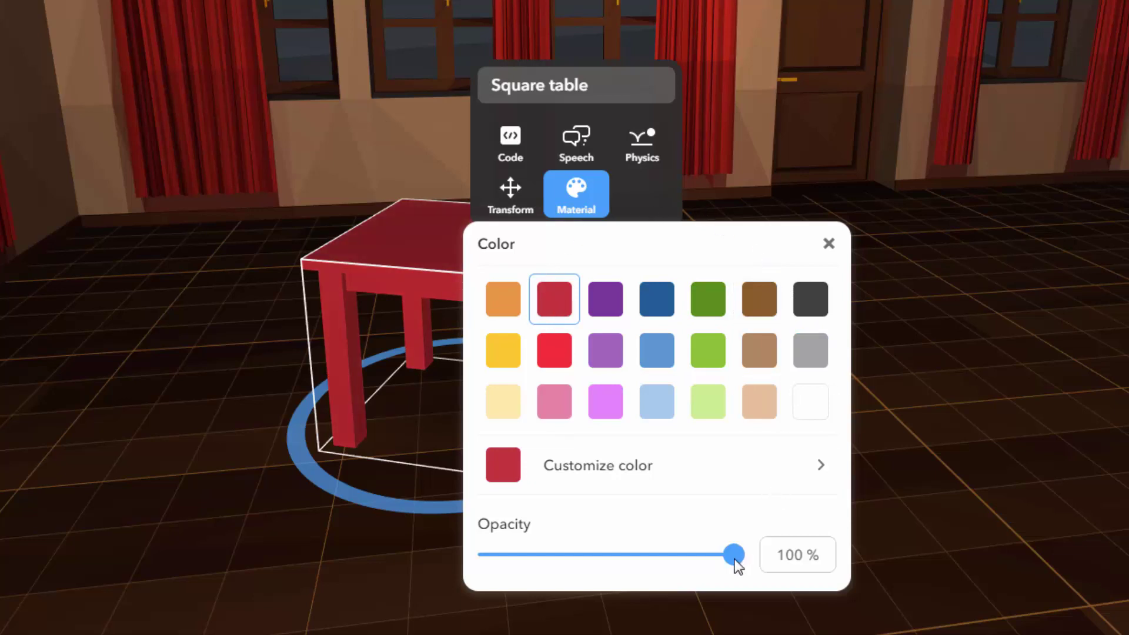
drag(736, 558, 785, 538)
click(827, 244)
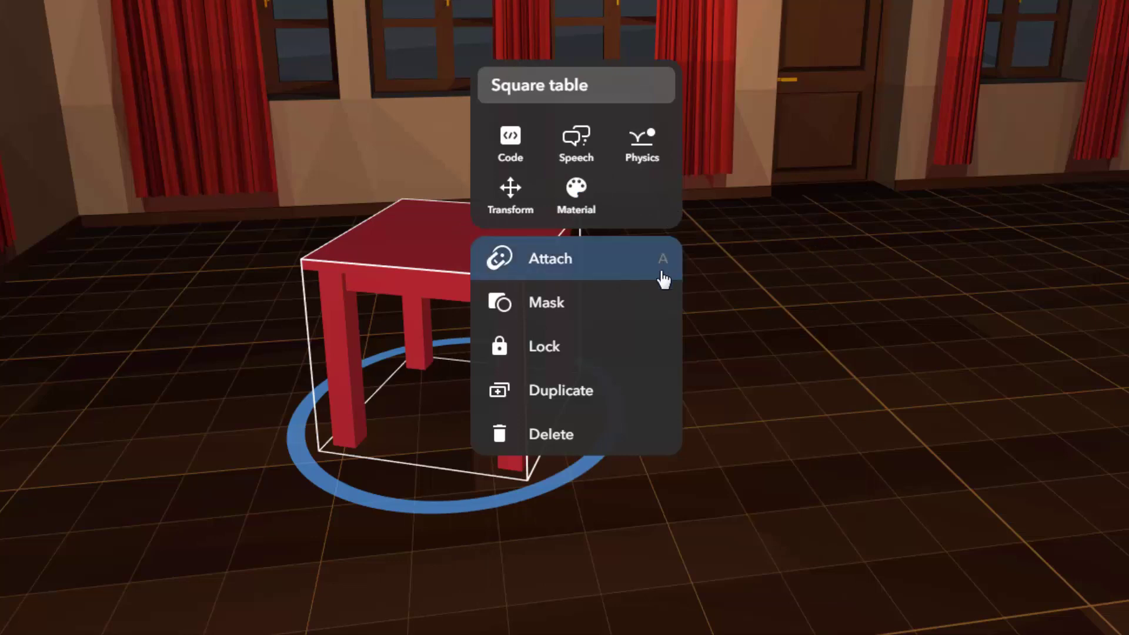
- Enable the square table for use in CoBlocks
click(518, 158)
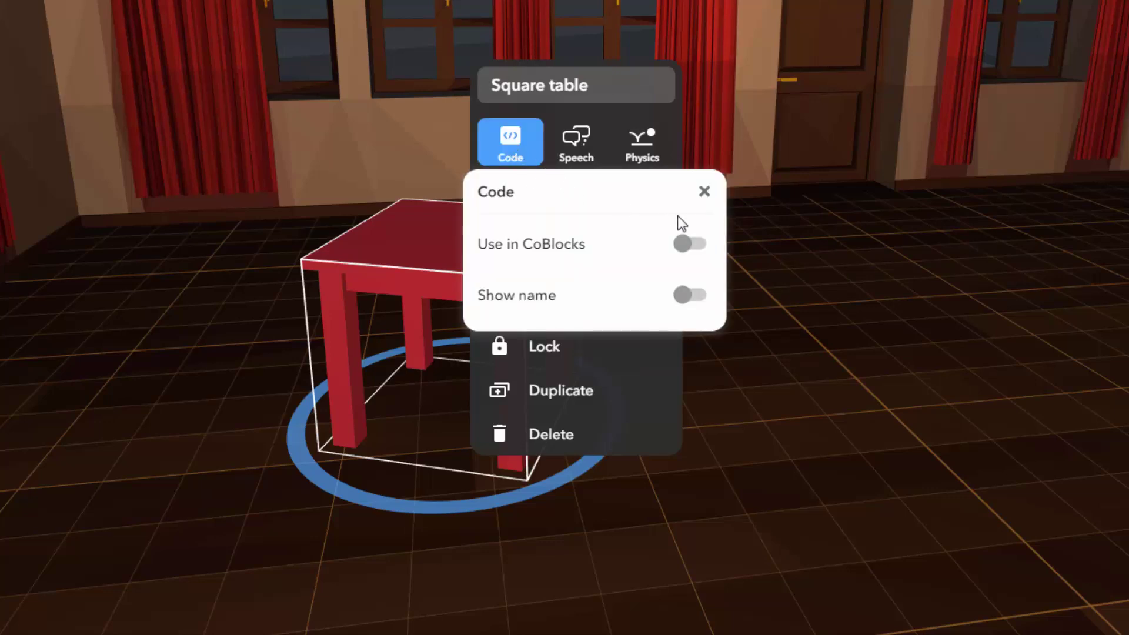
click(694, 247)
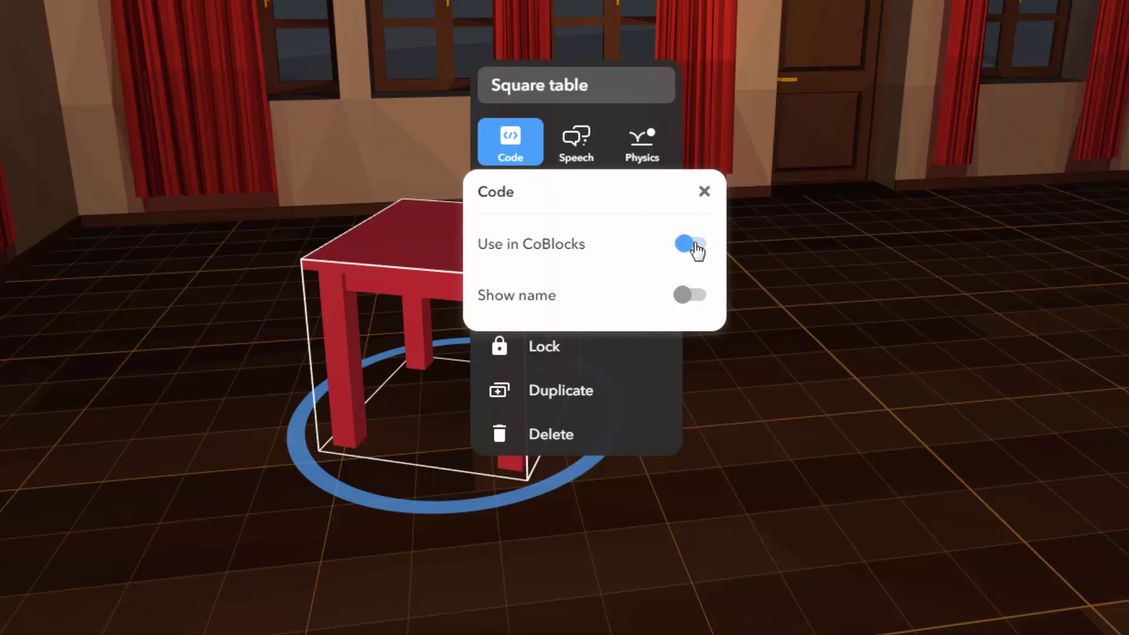
click(706, 192)
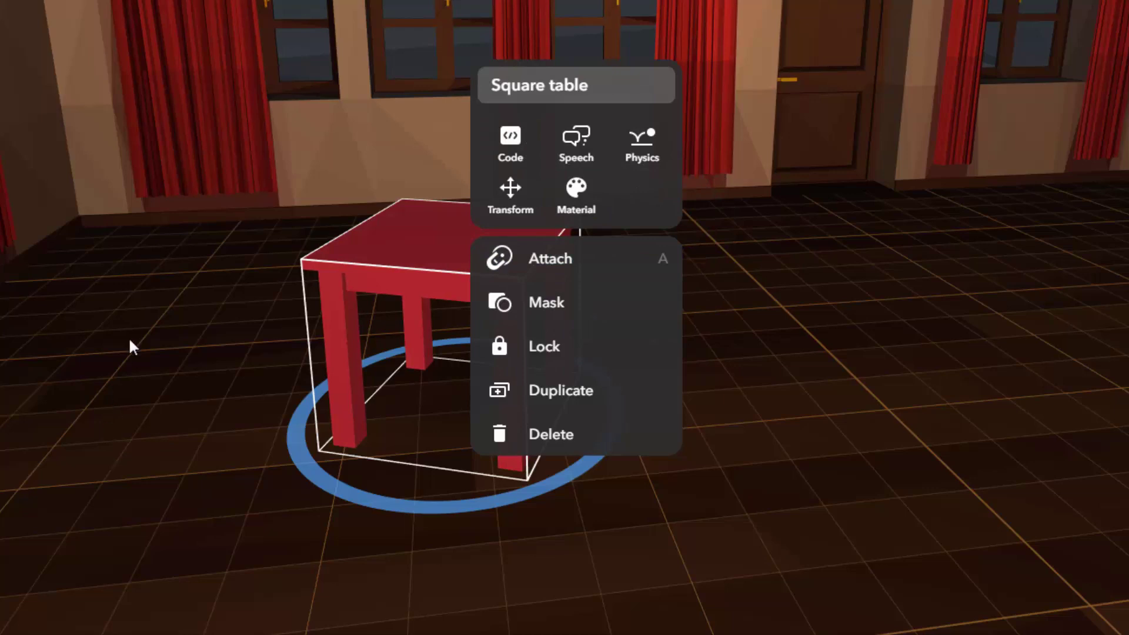
click(886, 325)
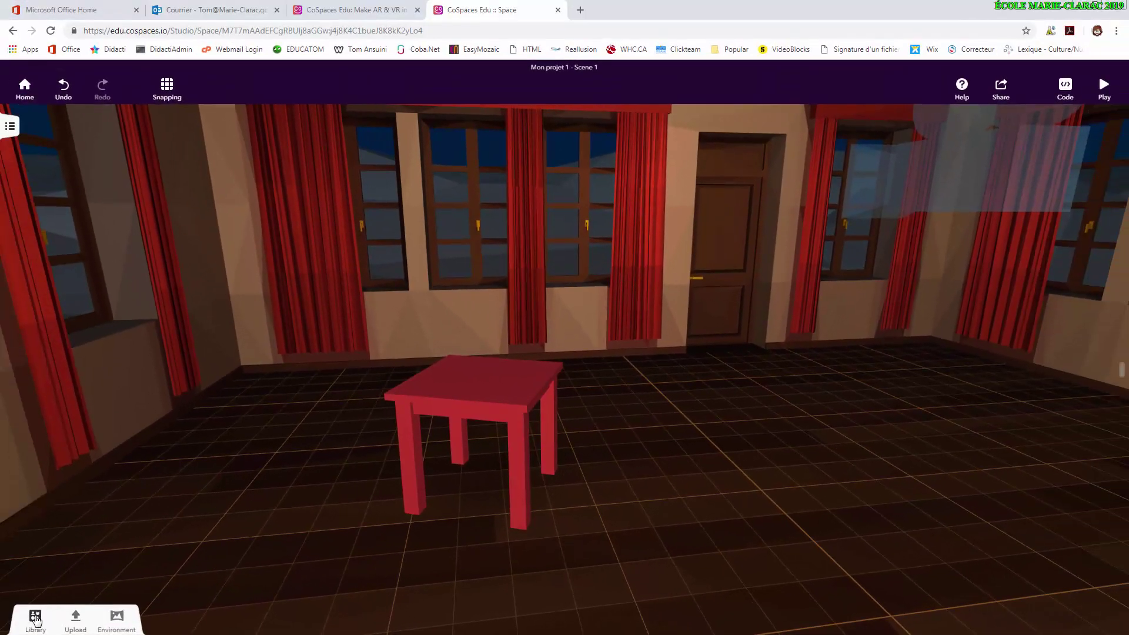
- Place a Regular woman from the people in the Characters category on the floor, between the red table and the door
click(35, 617)
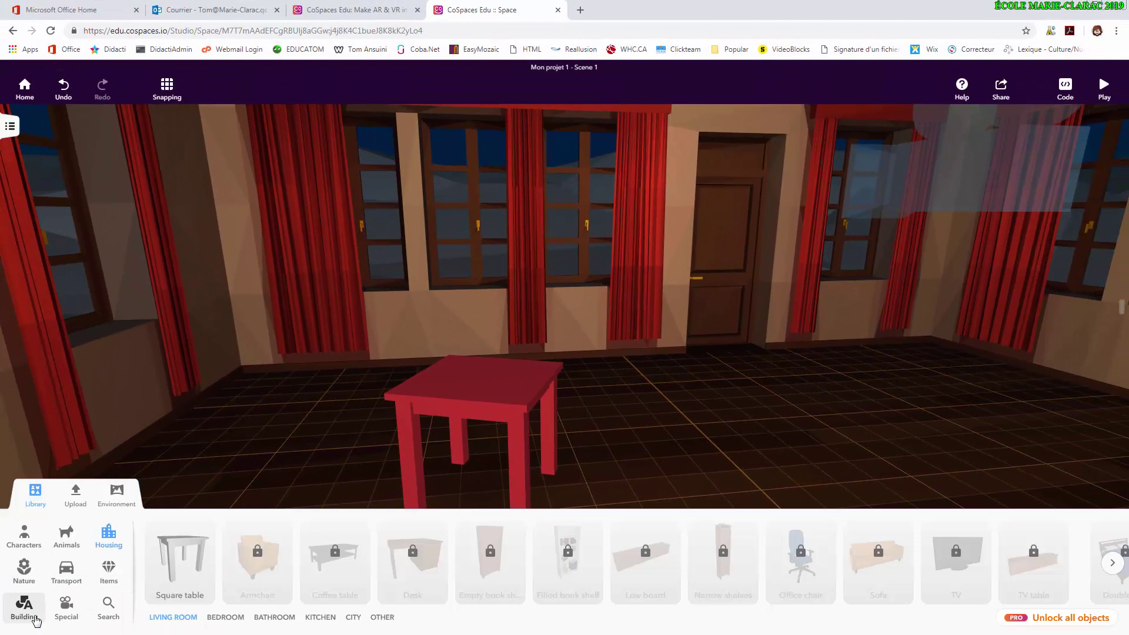
click(24, 535)
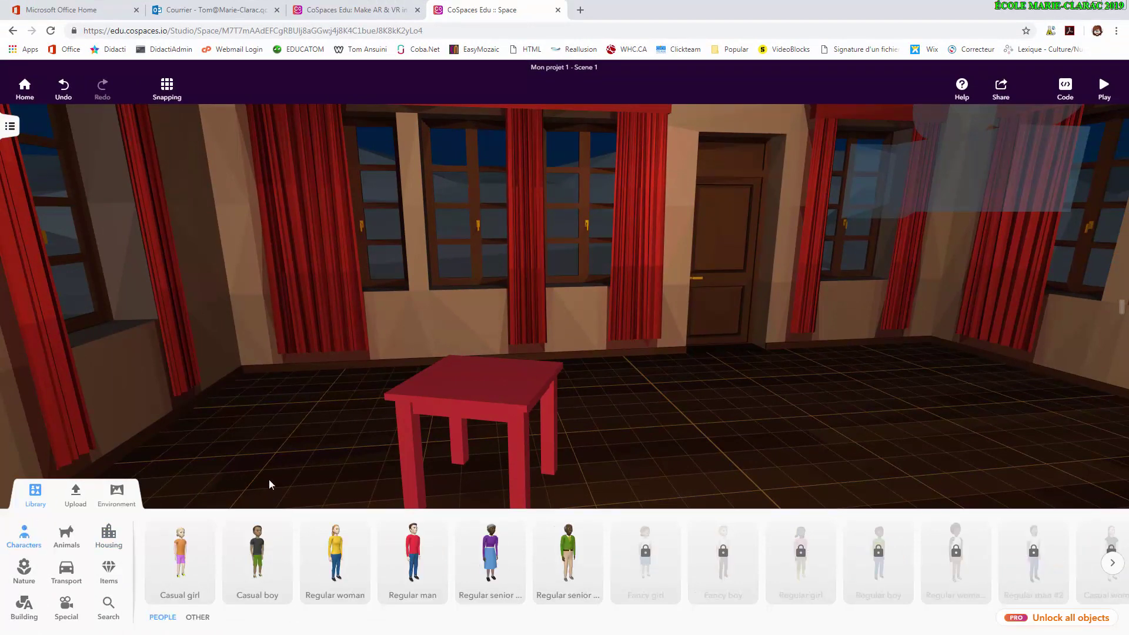
drag(341, 566, 615, 418)
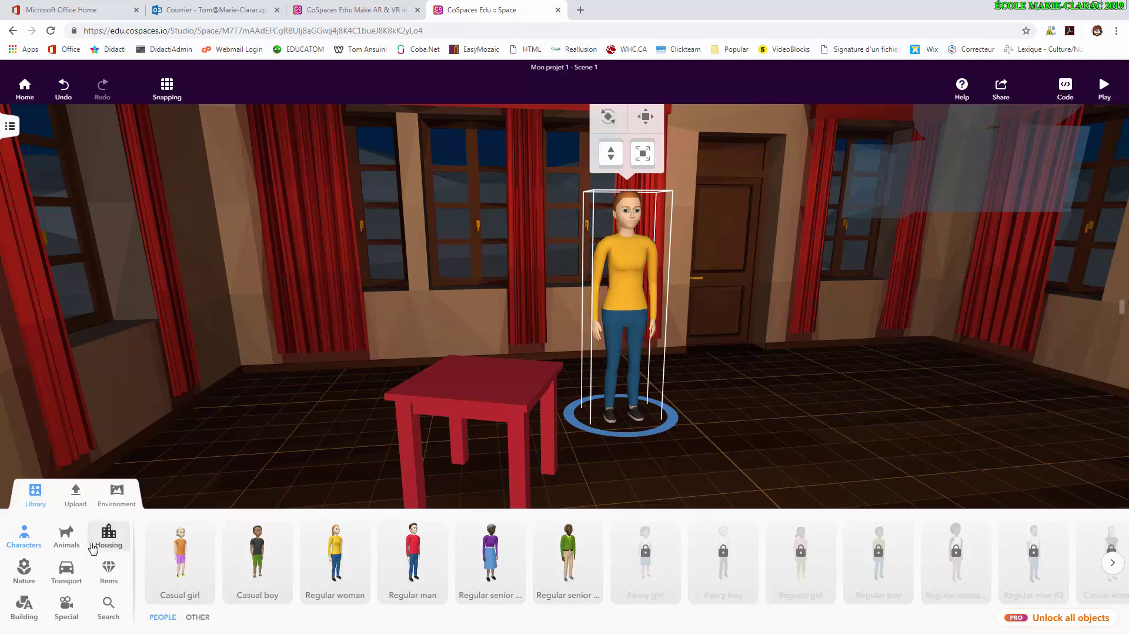
click(32, 497)
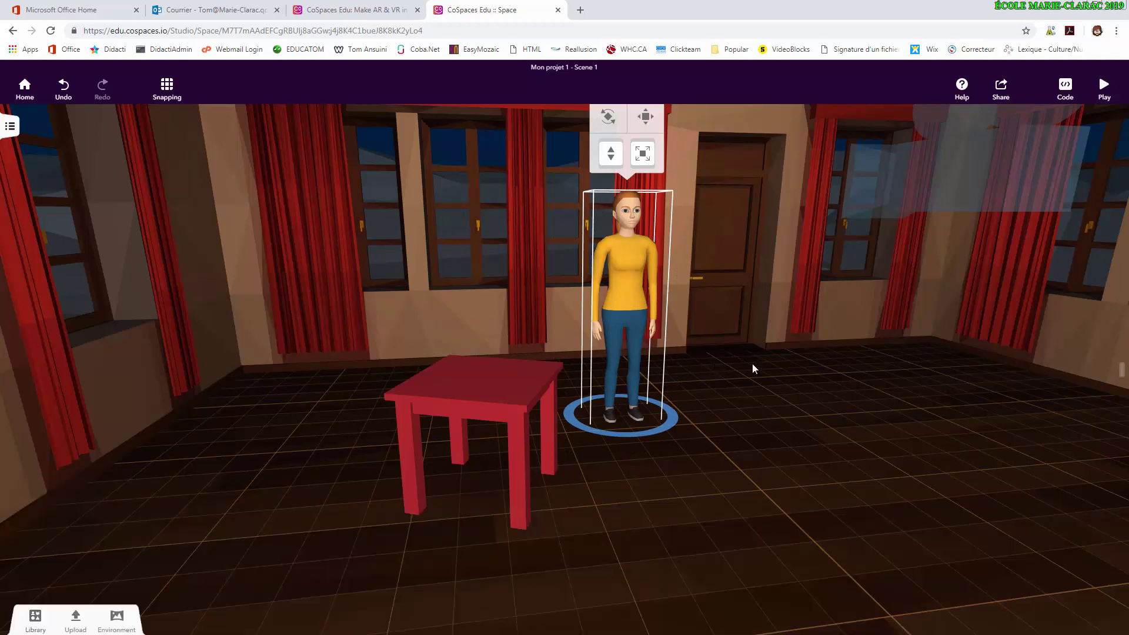
- Enable the Regular woman for use in CoBlocks
drag(753, 363, 608, 396)
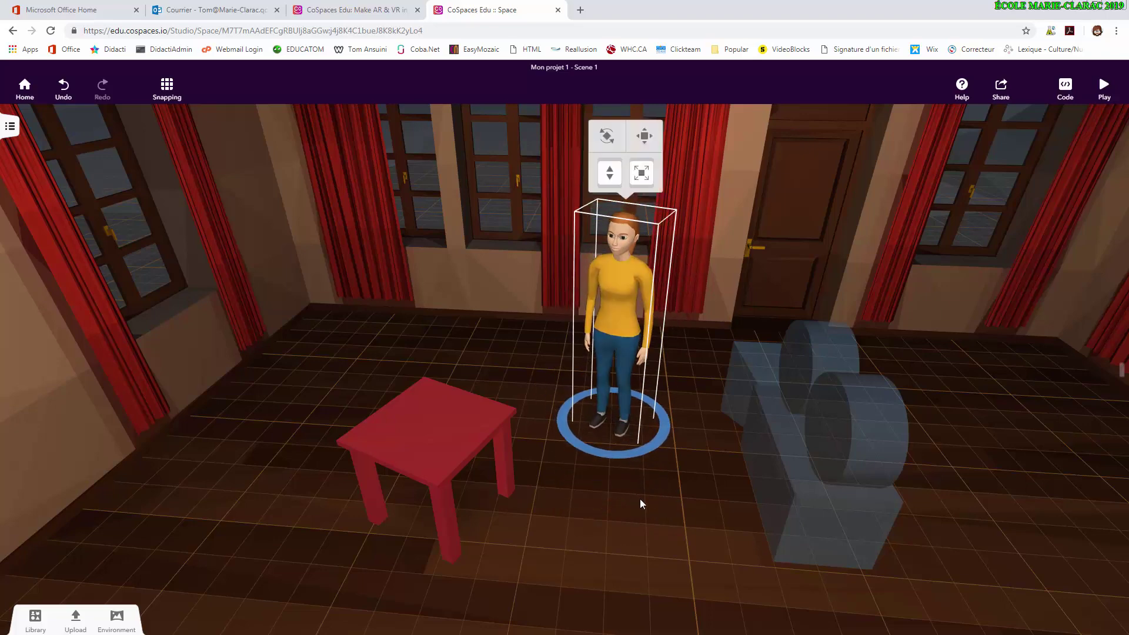
drag(642, 499, 648, 436)
drag(645, 416, 655, 486)
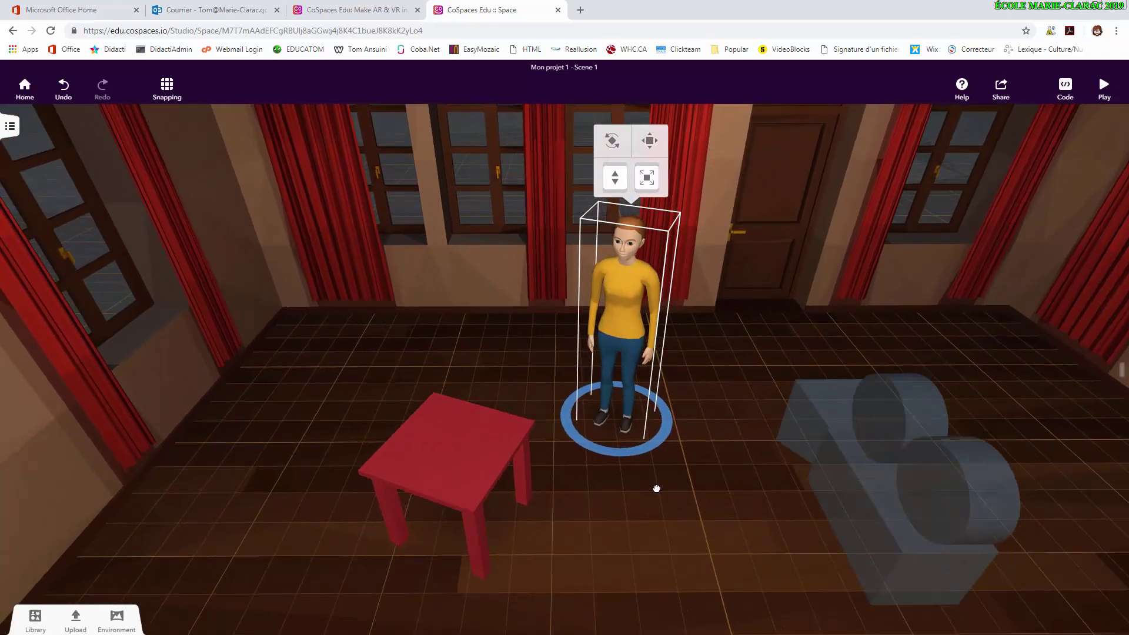
right_click(622, 300)
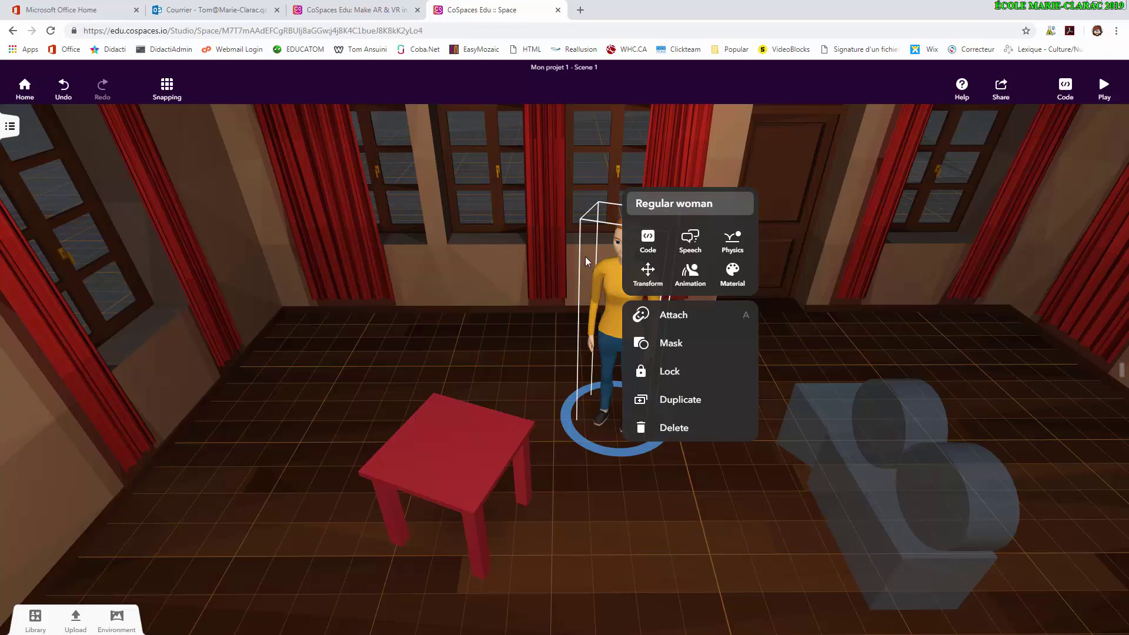
click(648, 245)
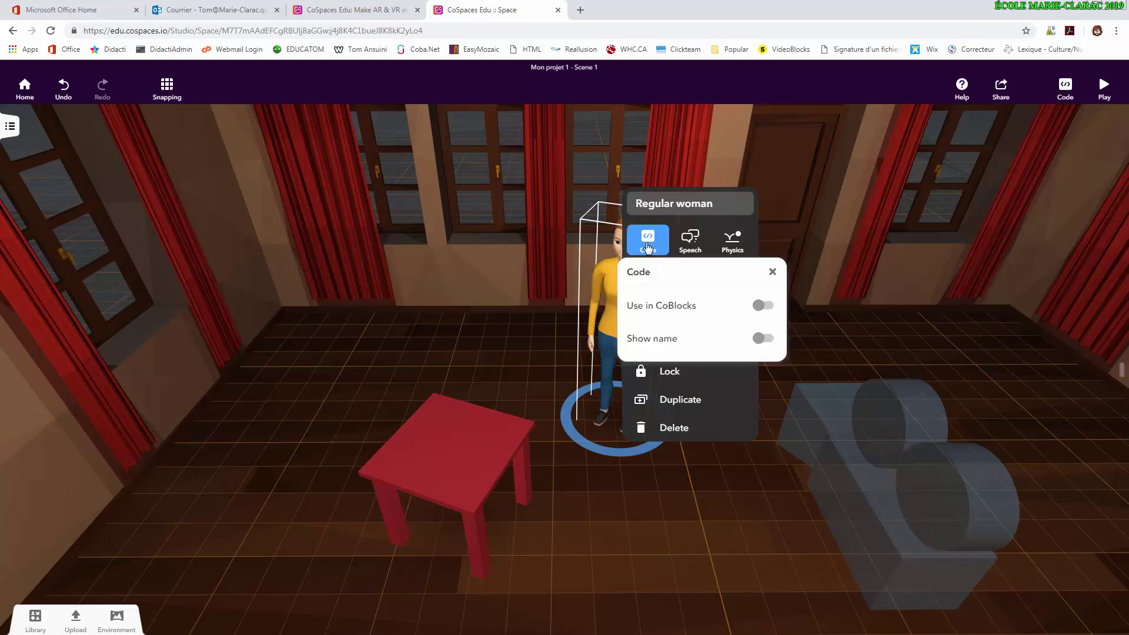
click(762, 306)
click(773, 272)
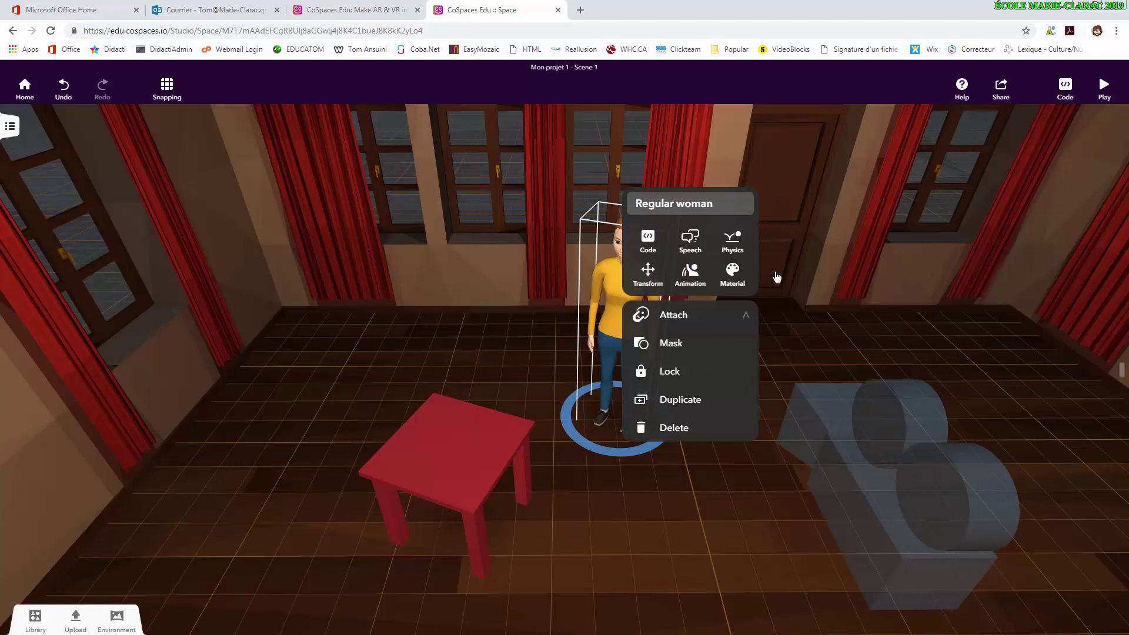
click(856, 316)
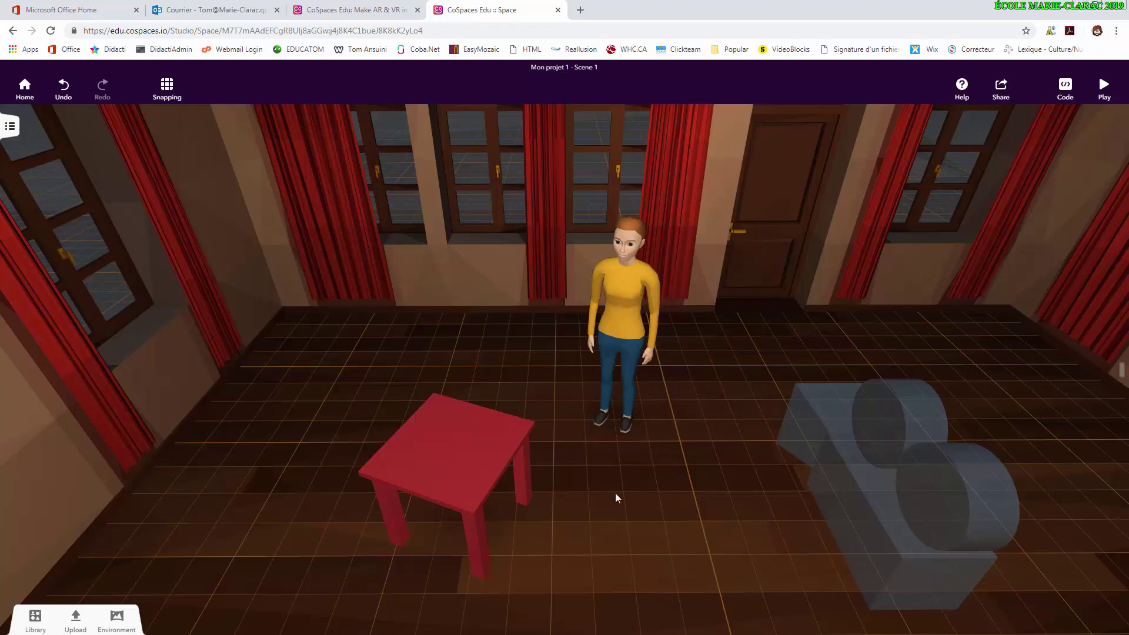
- Place a Diamond from the decorations of the Items category on the floor beside the red table, on the side away from the woman
drag(615, 492, 789, 517)
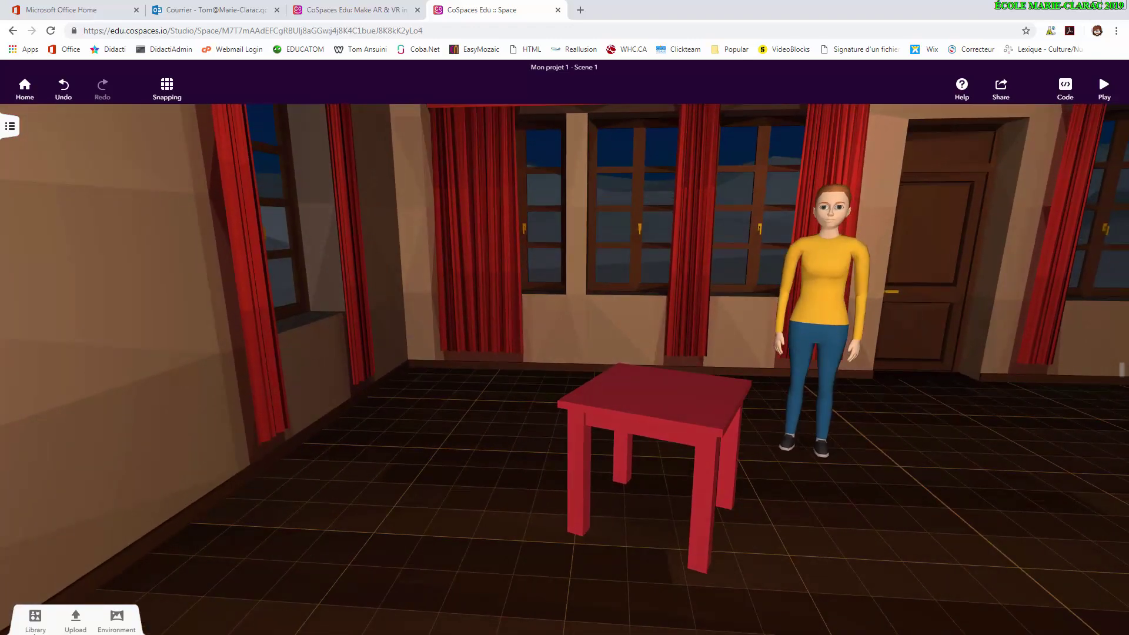
click(36, 619)
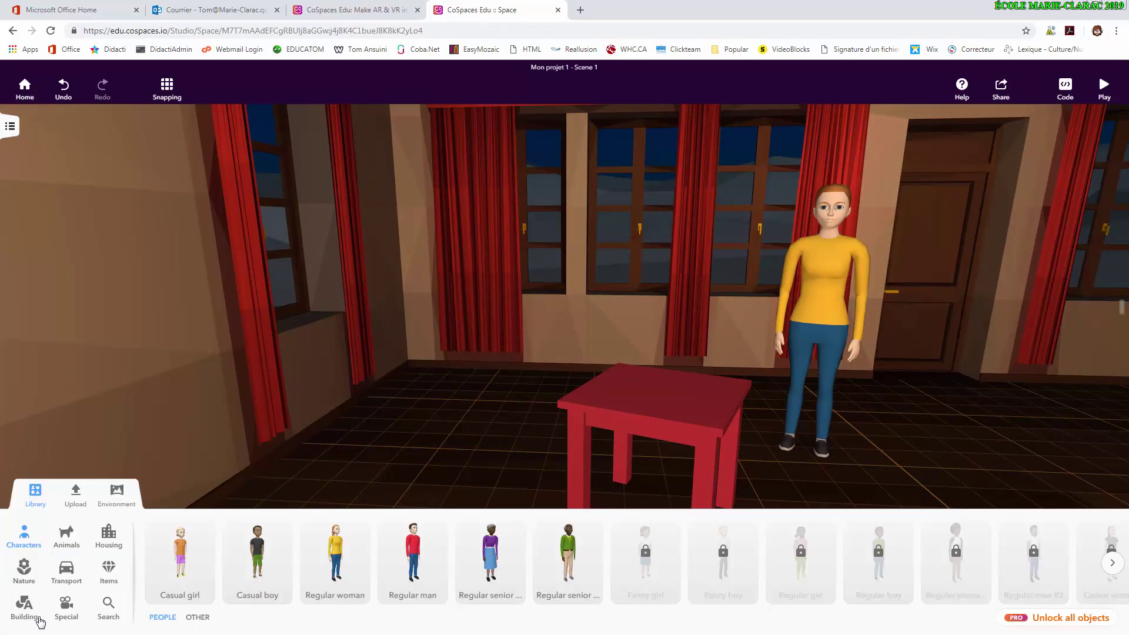
click(117, 567)
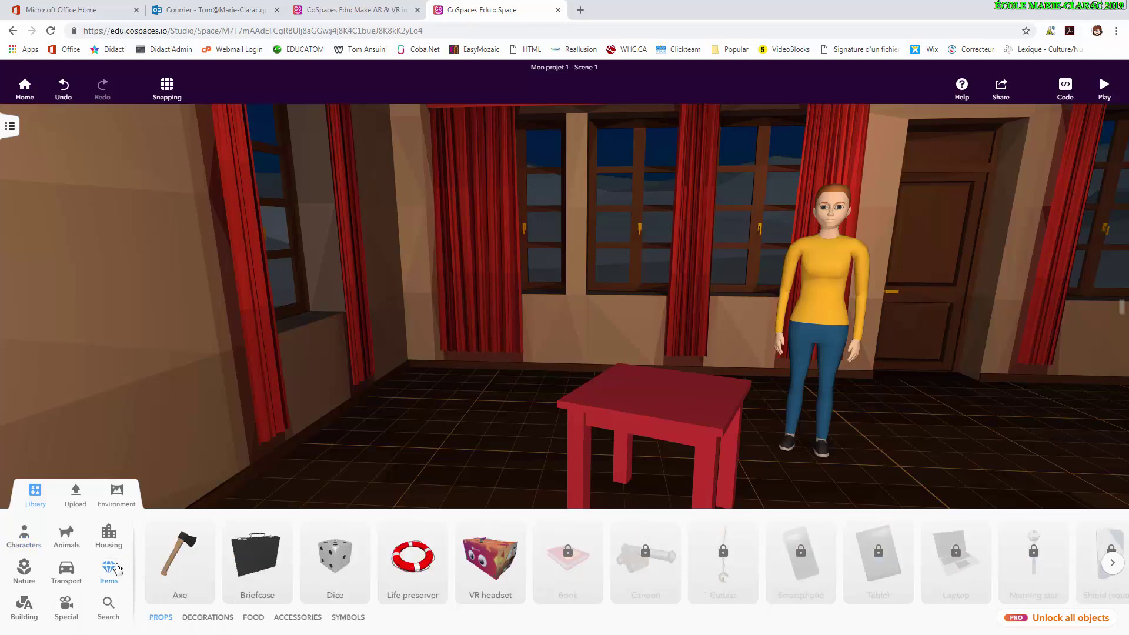
click(209, 617)
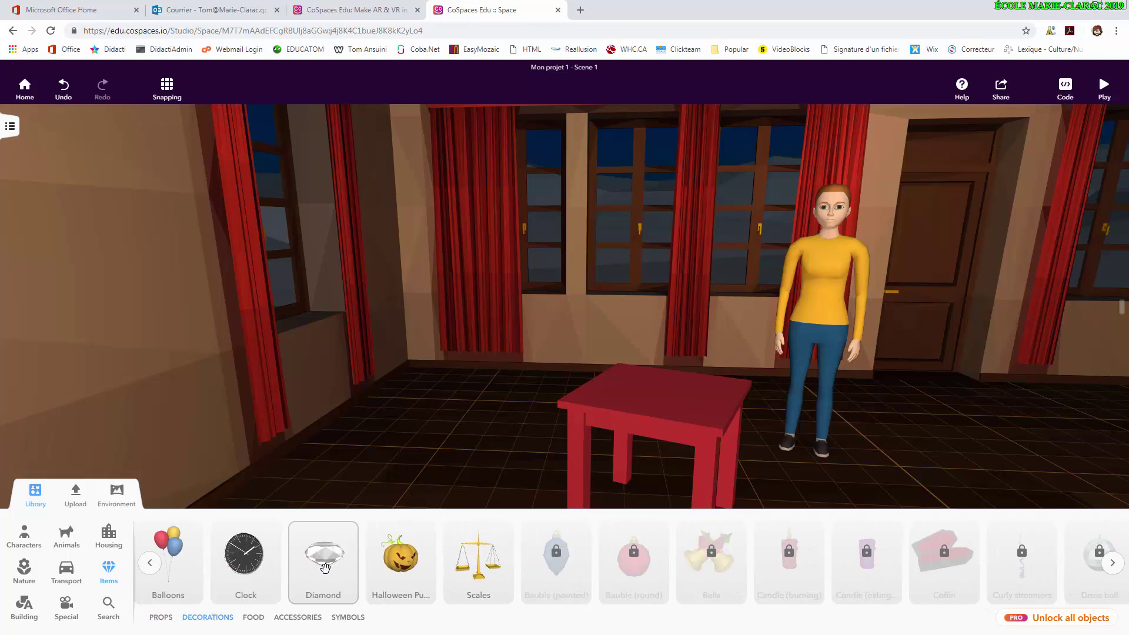
drag(324, 566, 488, 485)
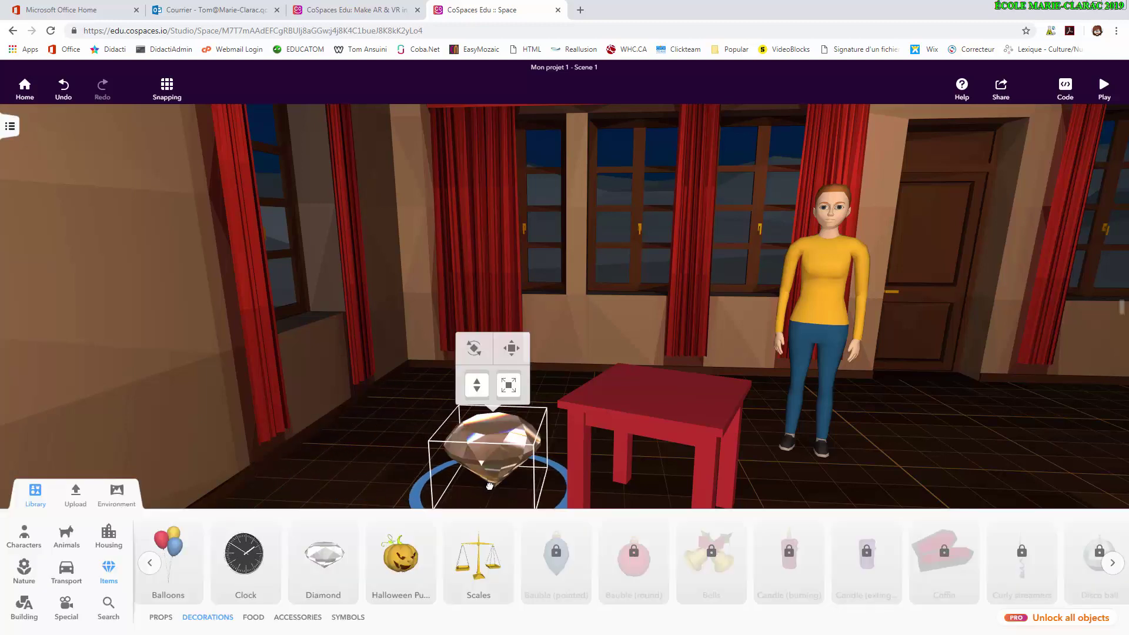
click(34, 497)
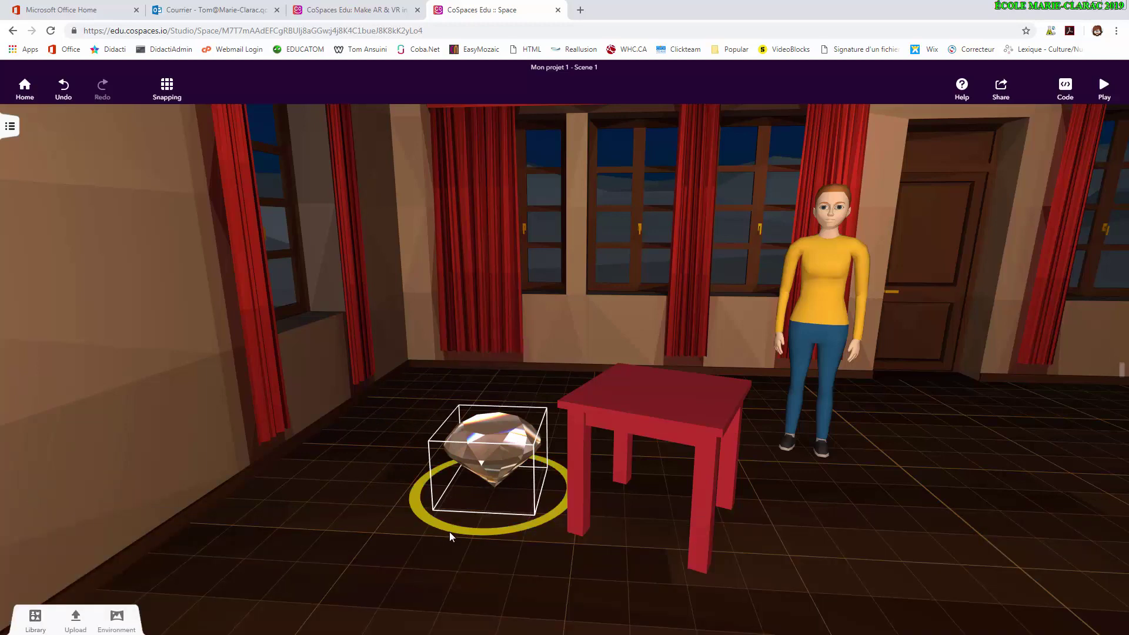
click(449, 531)
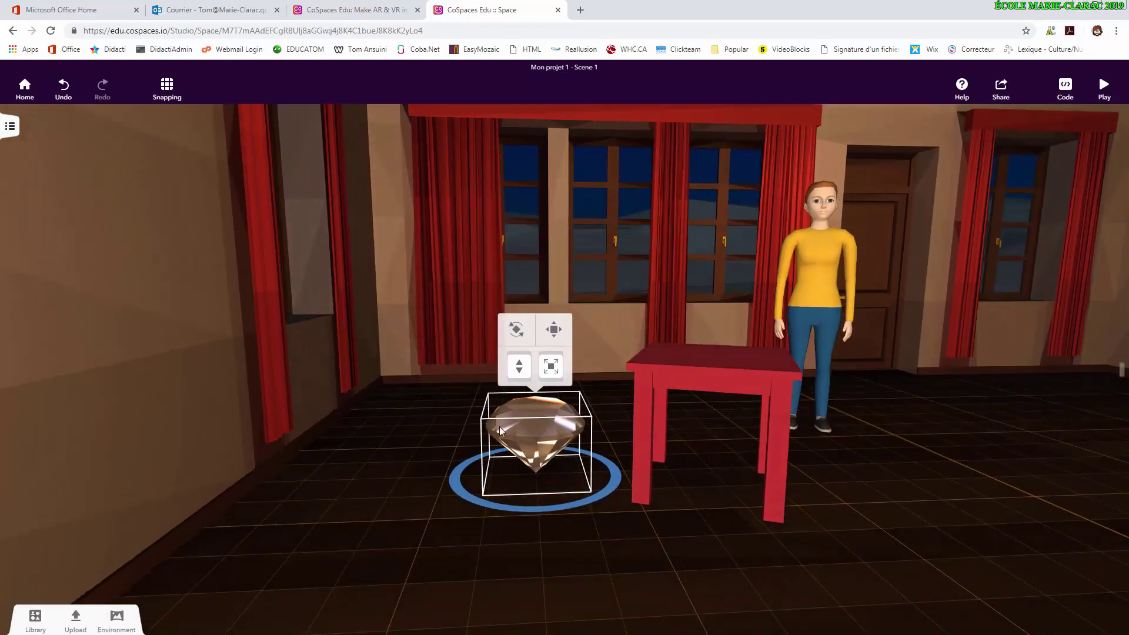
- Shrink the diamond to about half its size and set it on the red table's top
drag(554, 364, 525, 413)
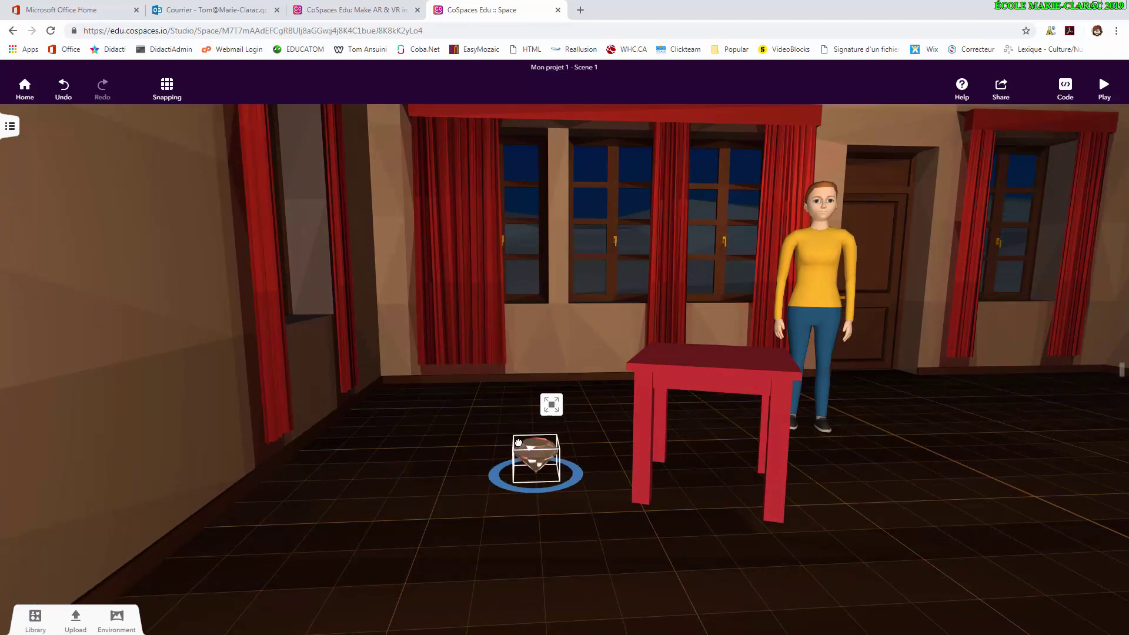
click(518, 442)
drag(519, 405, 693, 335)
drag(889, 408, 693, 437)
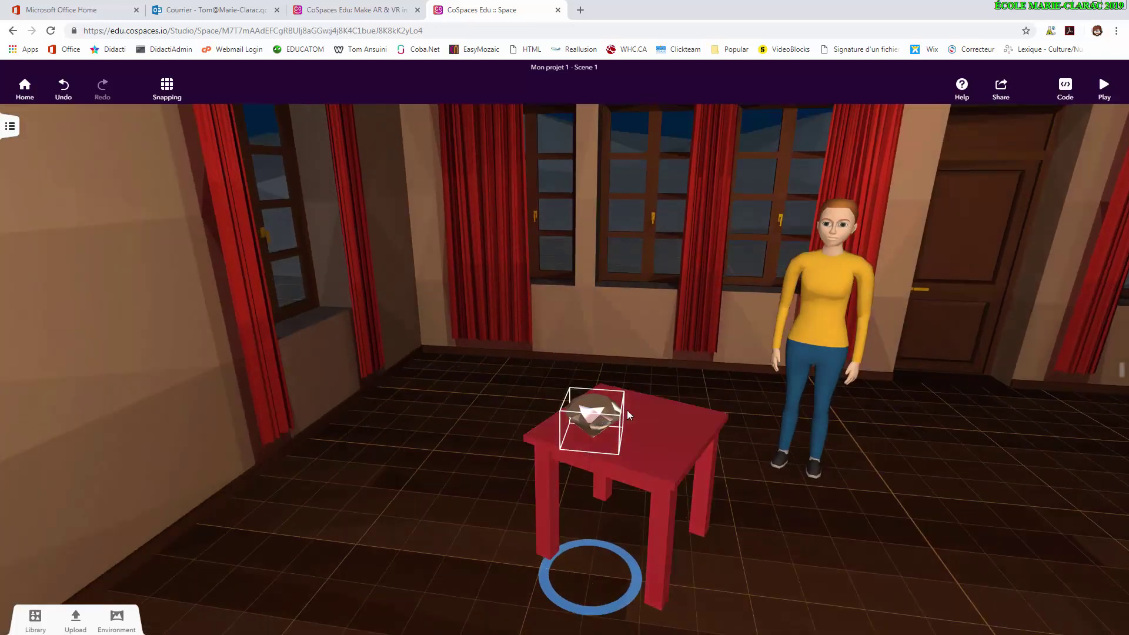
drag(626, 411, 633, 405)
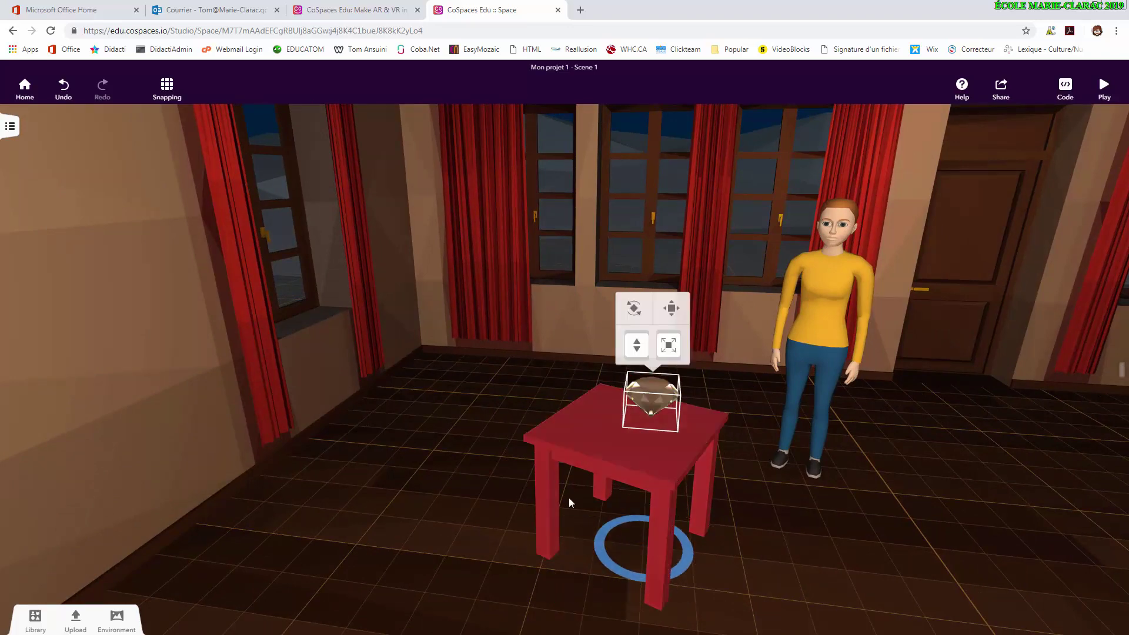
drag(569, 497, 565, 463)
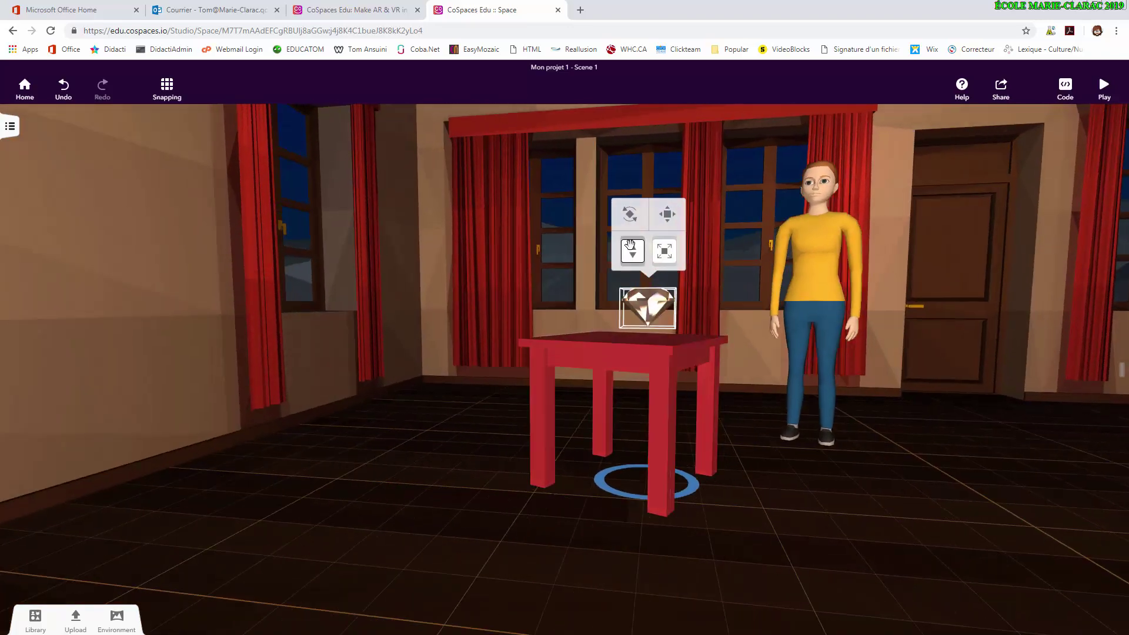
drag(629, 245, 631, 258)
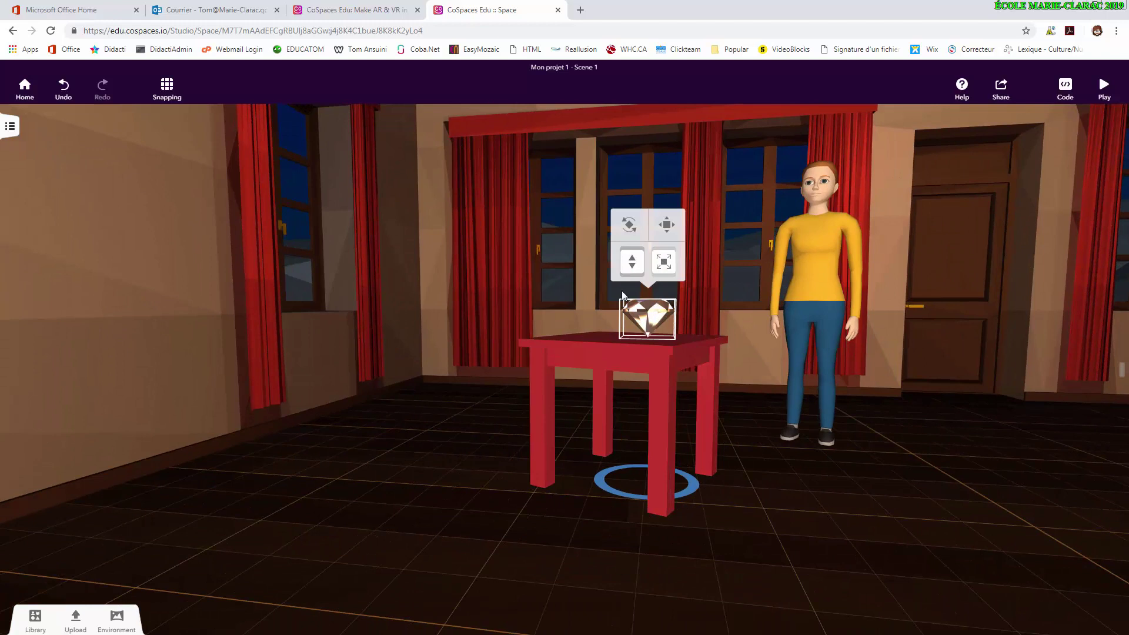
- Tilt the diamond about 45 degrees onto its side and lower it to rest on the tabletop
click(627, 224)
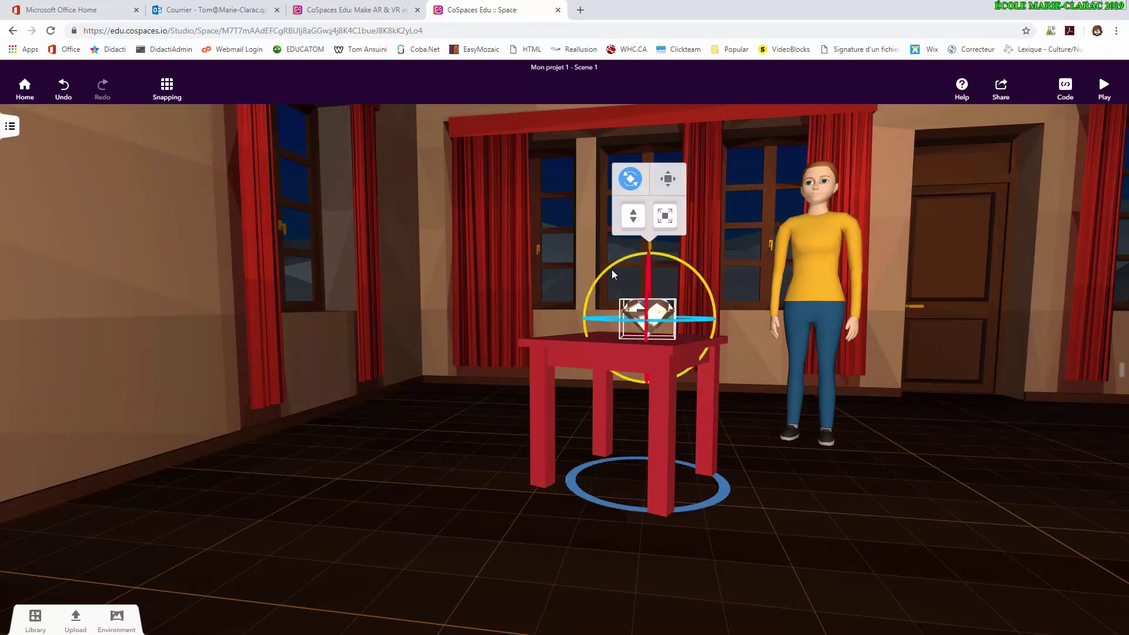
drag(611, 268, 580, 303)
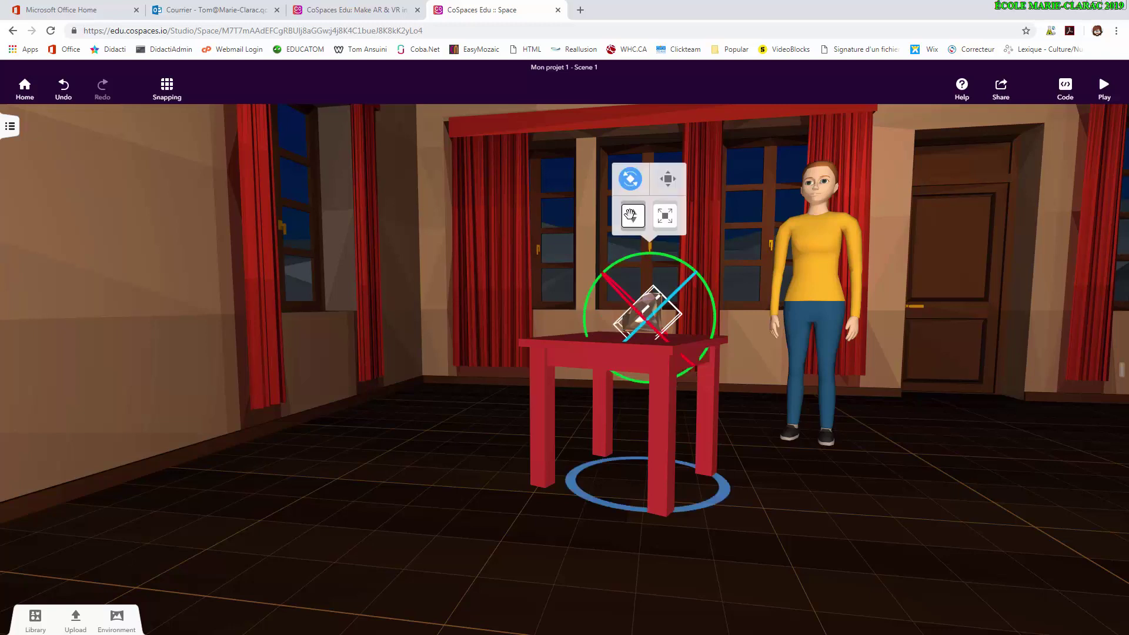
drag(635, 216, 634, 221)
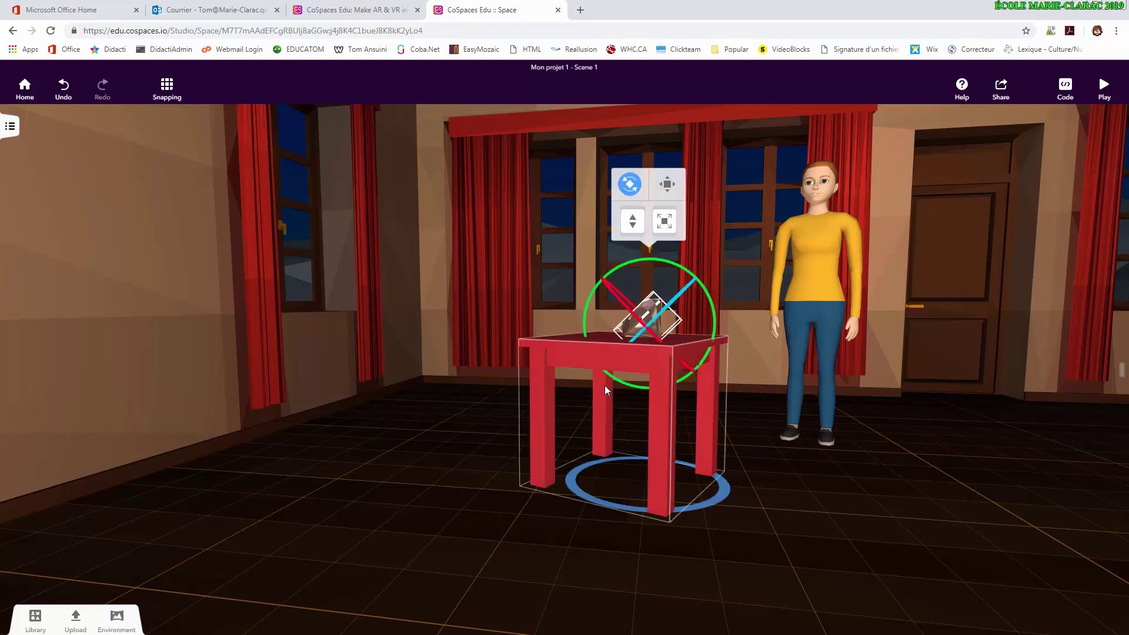
scroll(600, 343, up, 2)
scroll(601, 343, up, 2)
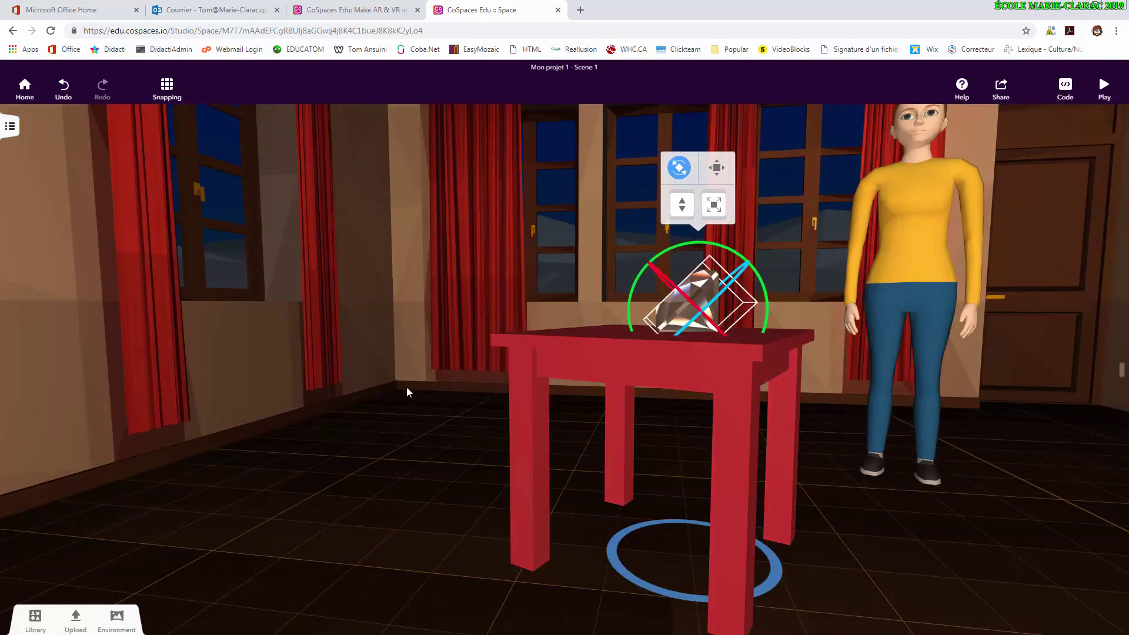
click(408, 388)
- Play the scene, look around and walk through the room to check the table and diamond, and return to editing
drag(411, 417, 439, 451)
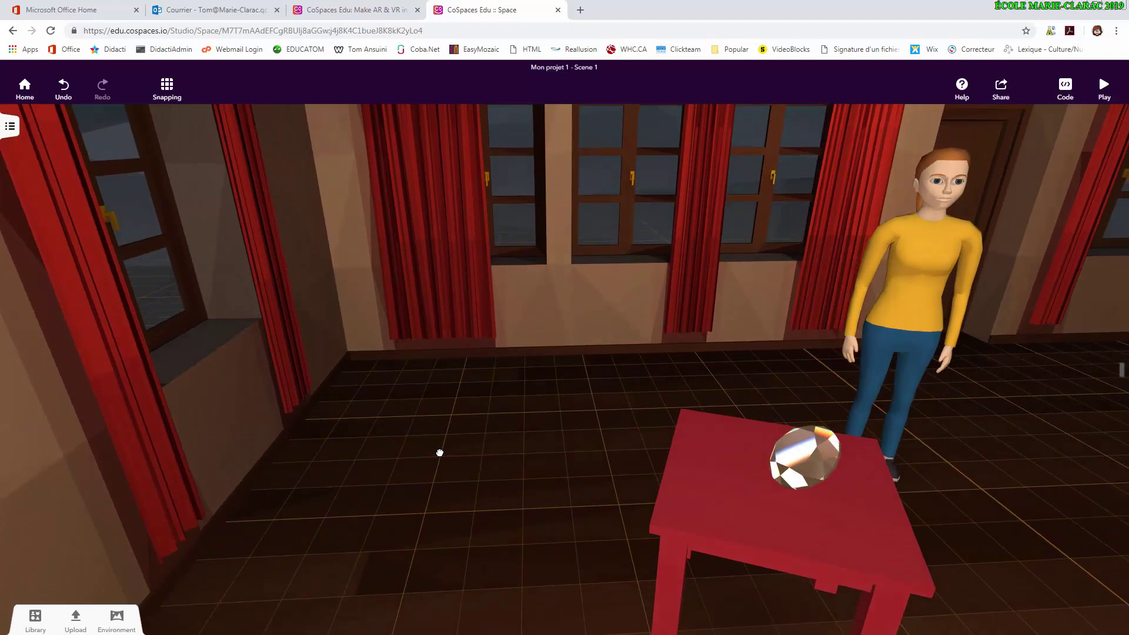
drag(503, 435, 465, 426)
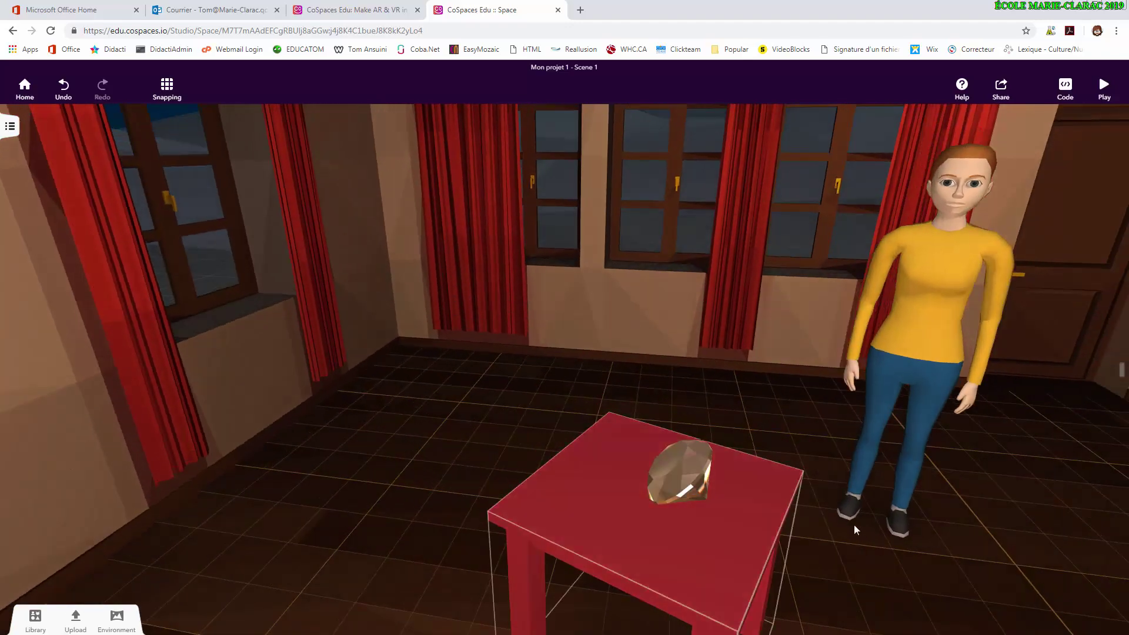
drag(885, 552, 706, 488)
scroll(693, 482, down, 4)
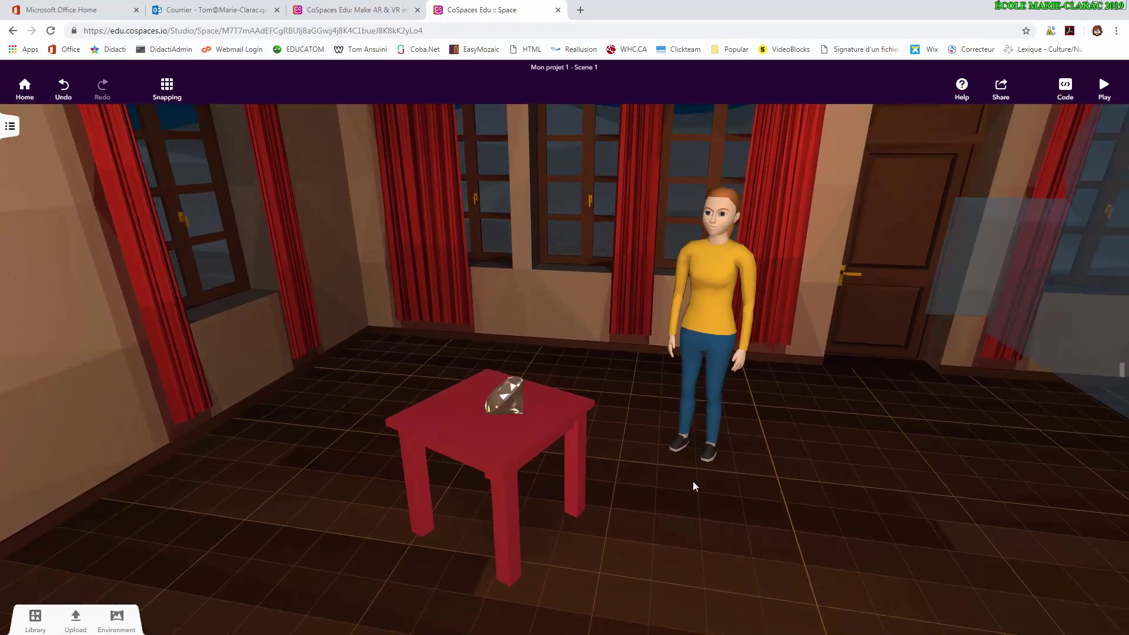
drag(881, 415, 828, 419)
scroll(879, 418, down, 3)
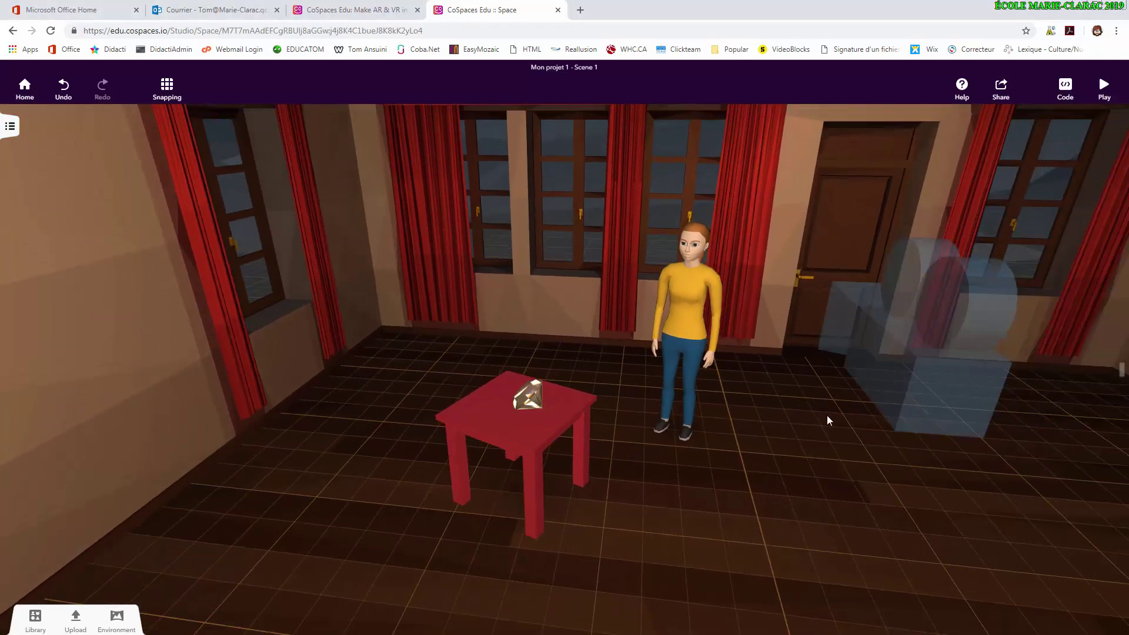
click(1105, 88)
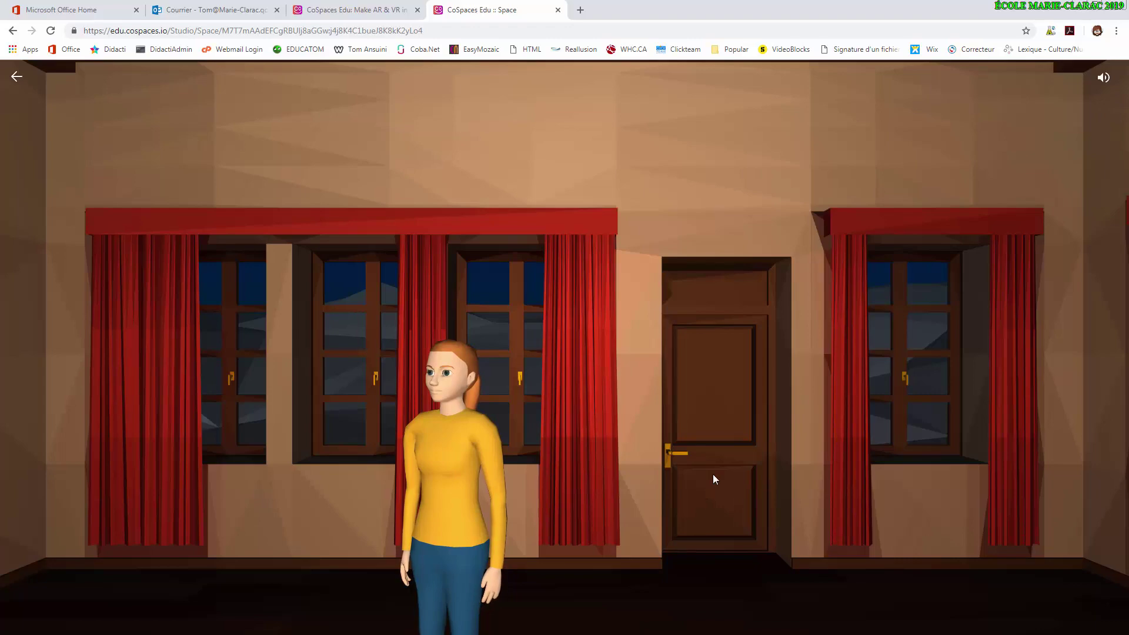
drag(717, 470, 687, 467)
key(Up)
key(Down)
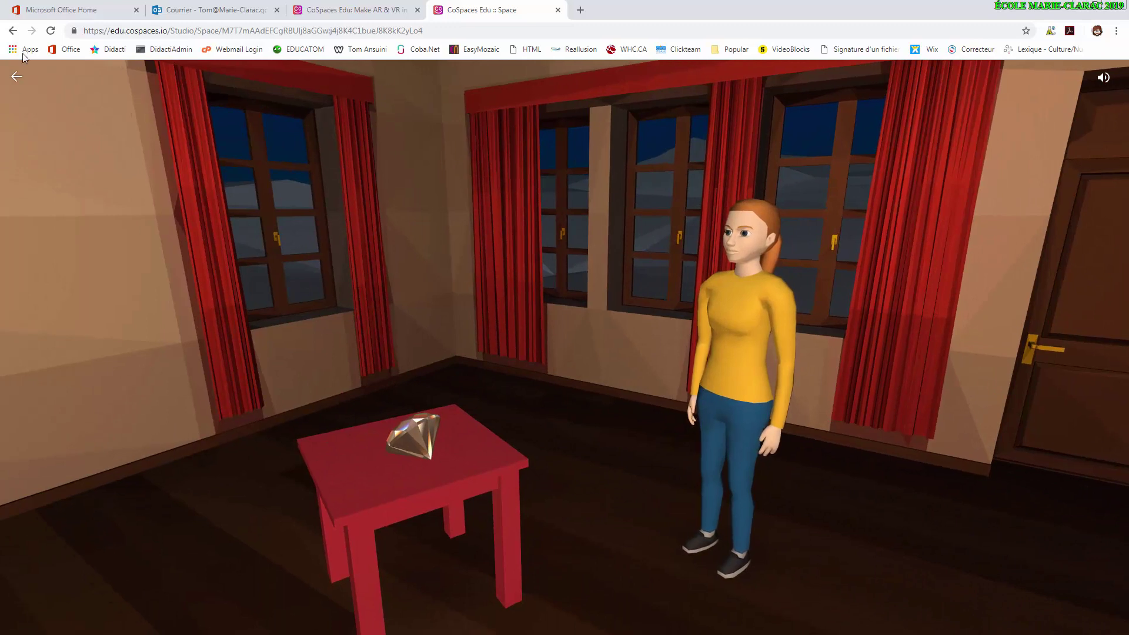
click(16, 76)
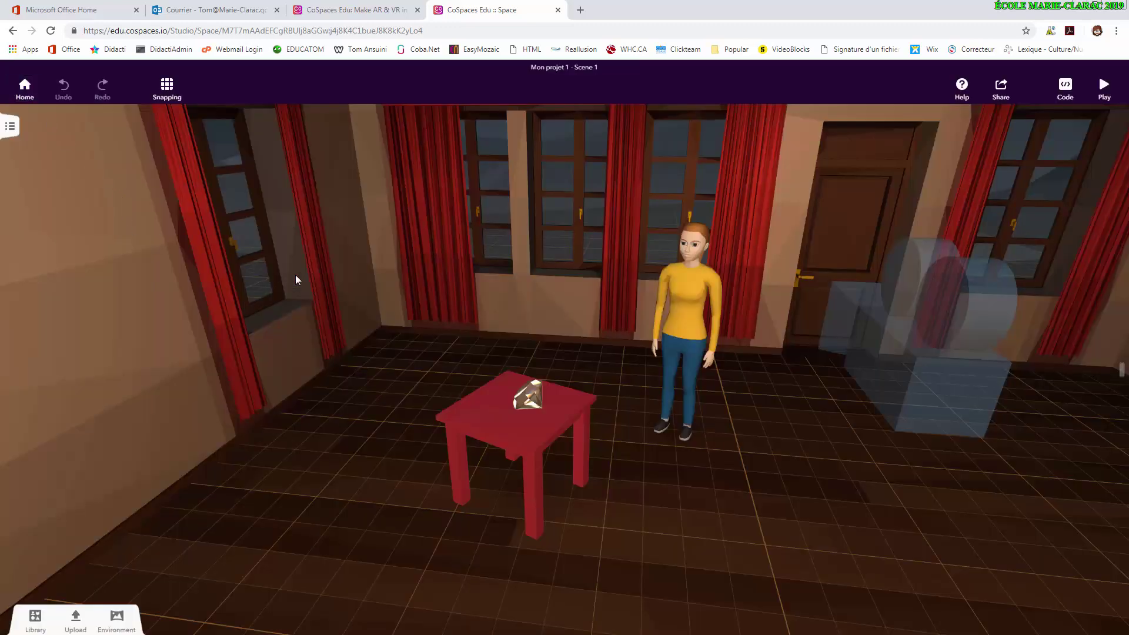
- Move the camera across the floor to a spot beside the red table, in front of the woman
click(921, 359)
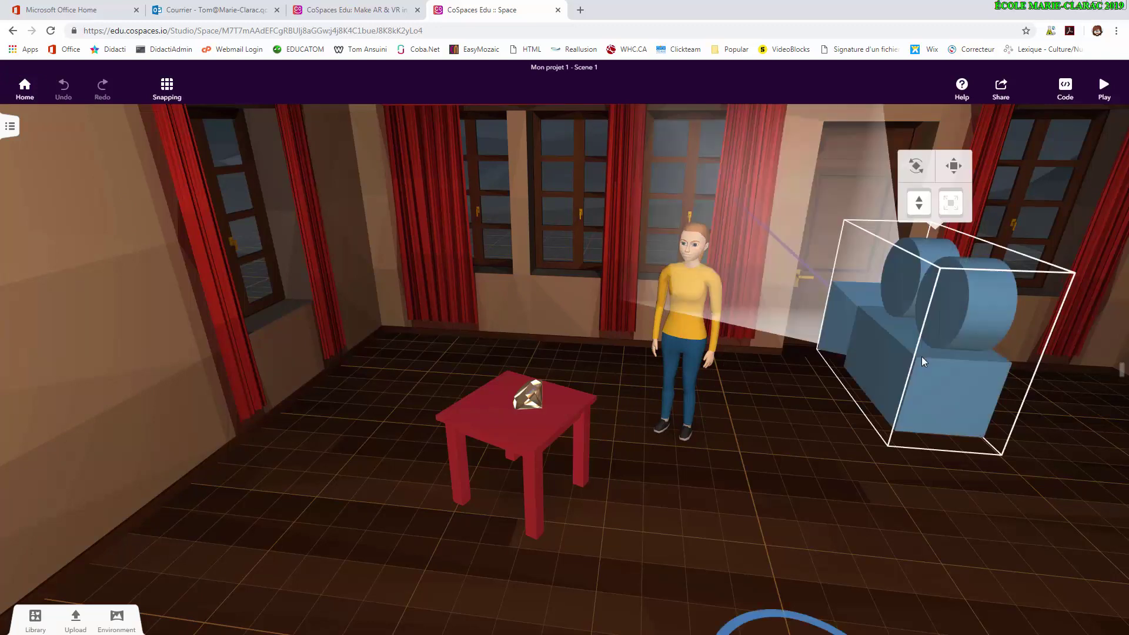
drag(788, 424, 753, 433)
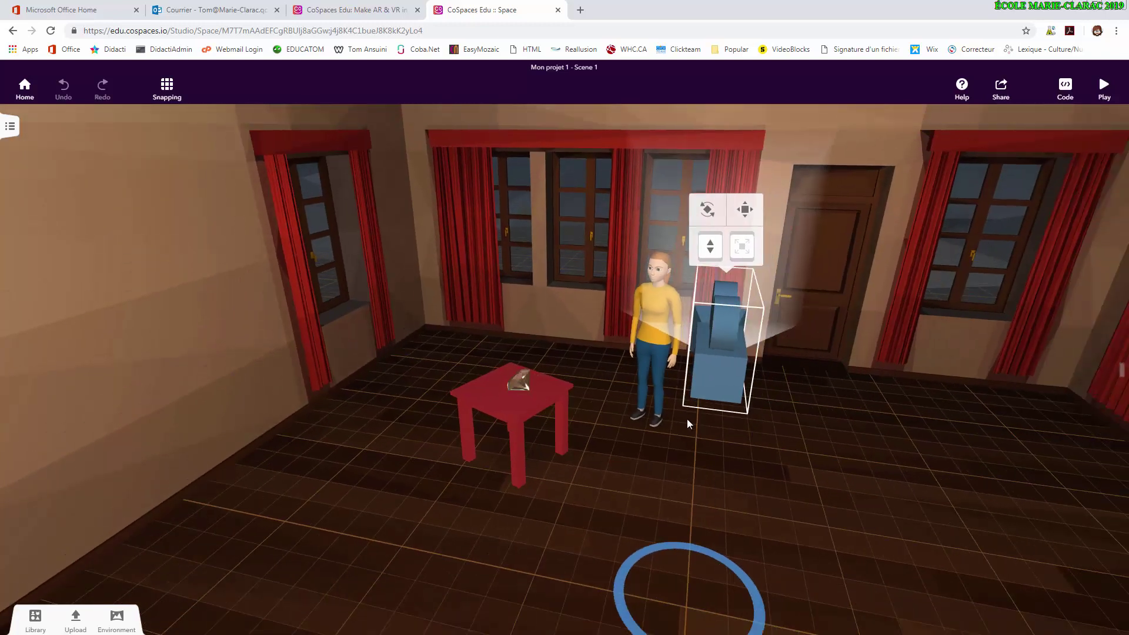
drag(703, 393, 682, 504)
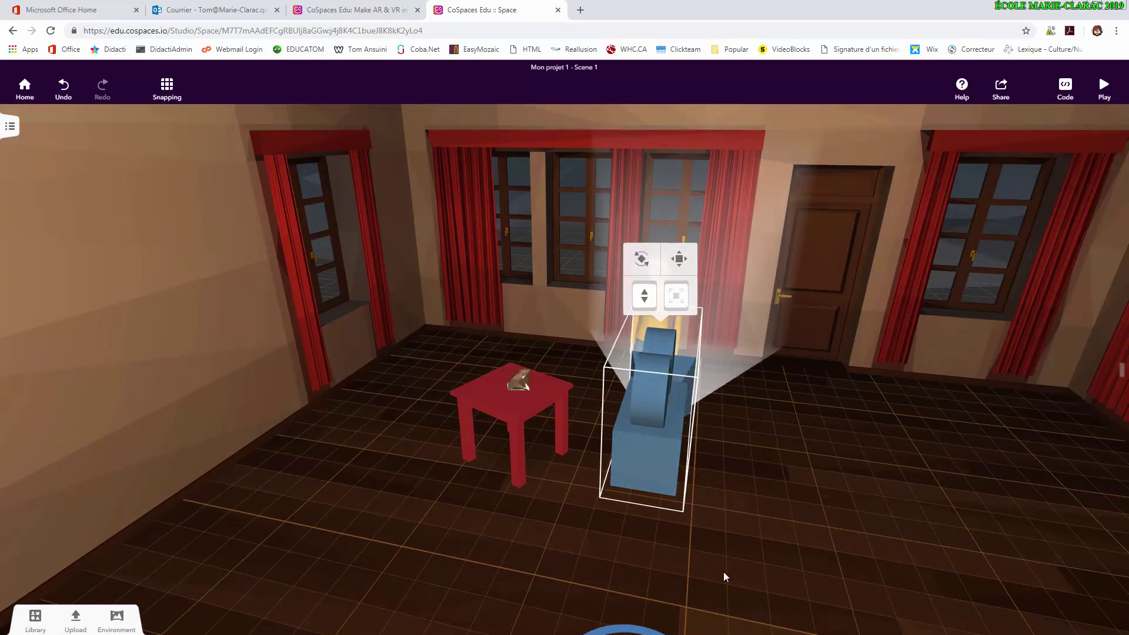
scroll(721, 568, down, 3)
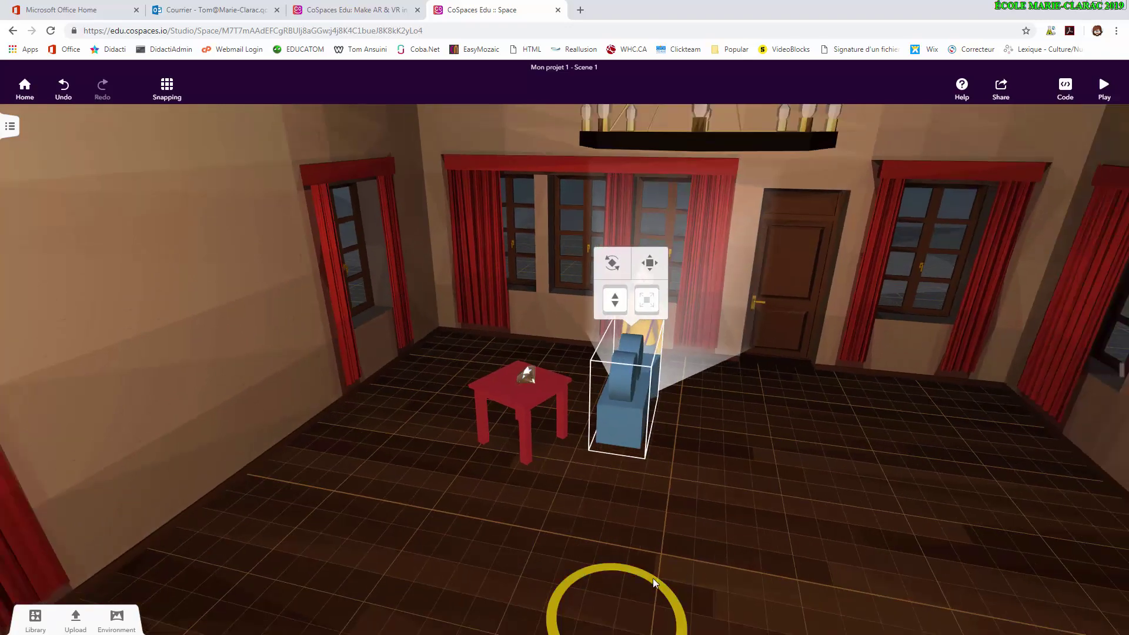
- Turn the camera toward the red table, shift it slightly away from the table and adjust its height
drag(652, 578, 641, 567)
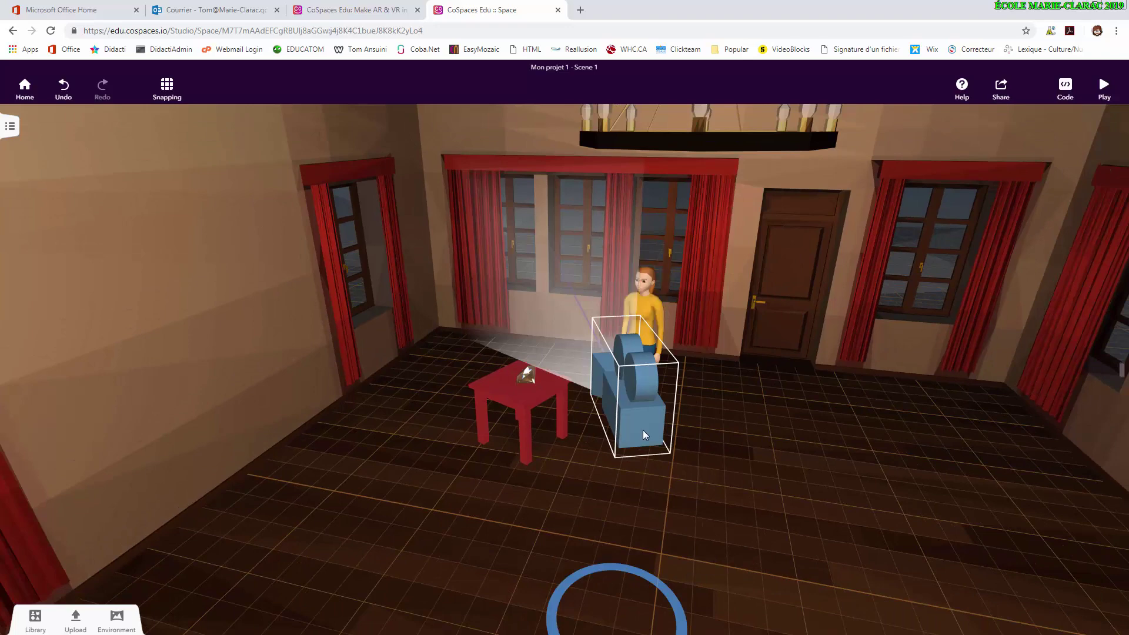
drag(643, 435, 683, 446)
click(656, 380)
click(656, 303)
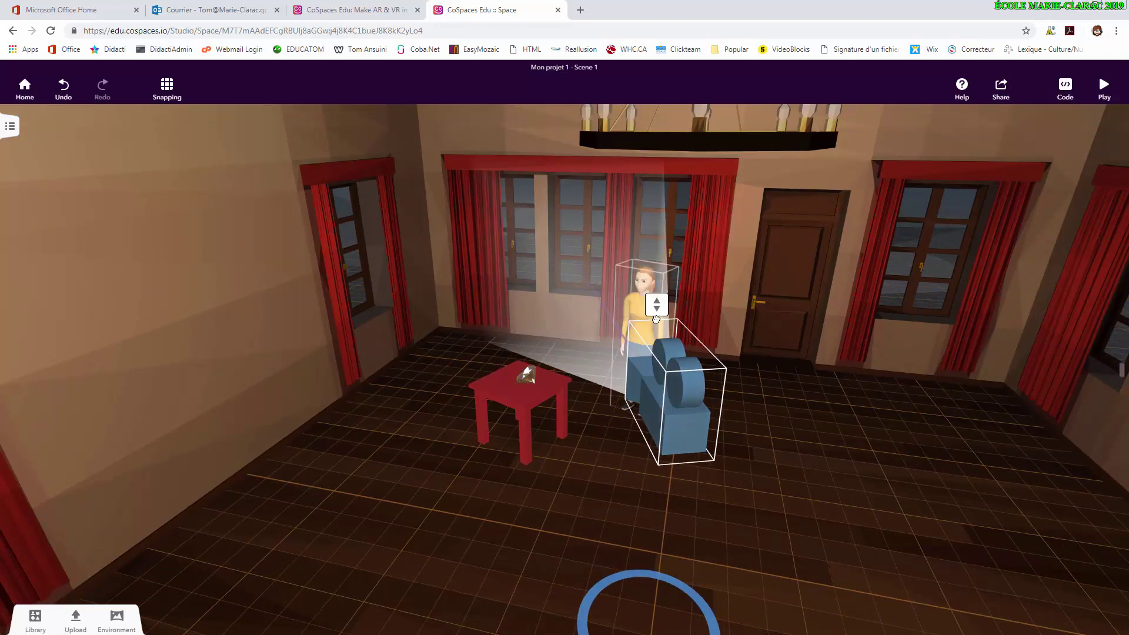
drag(656, 318, 649, 379)
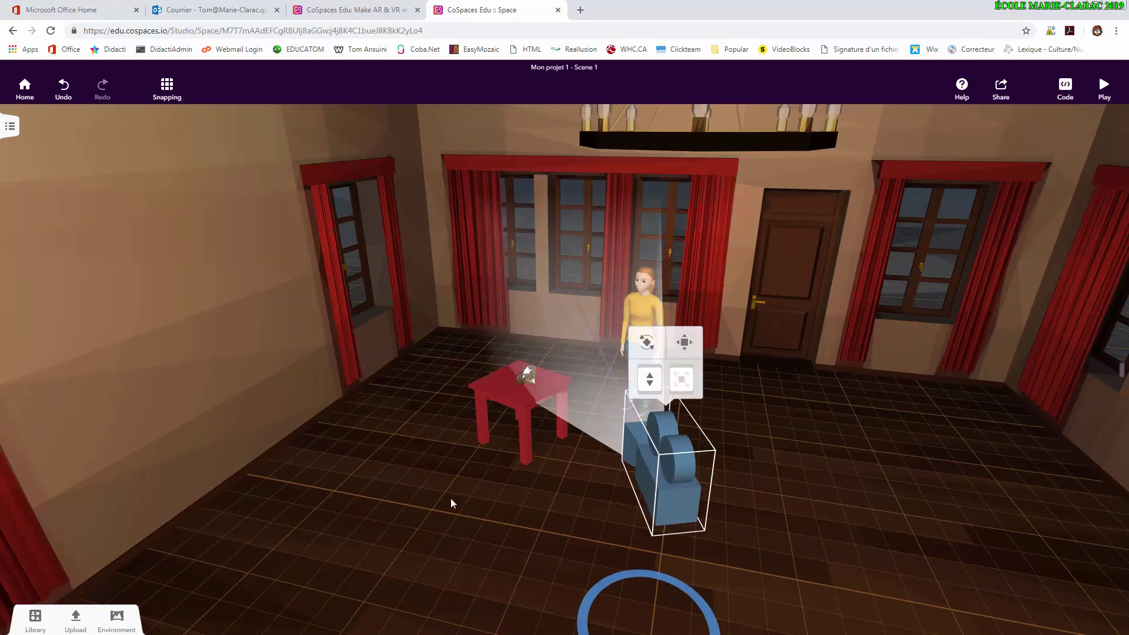
mouse_move(450, 498)
mouse_down()
mouse_move(504, 503)
mouse_move(499, 517)
mouse_move(435, 529)
mouse_move(322, 487)
mouse_move(421, 535)
mouse_move(457, 476)
mouse_move(398, 474)
mouse_move(466, 492)
mouse_move(452, 484)
mouse_up()
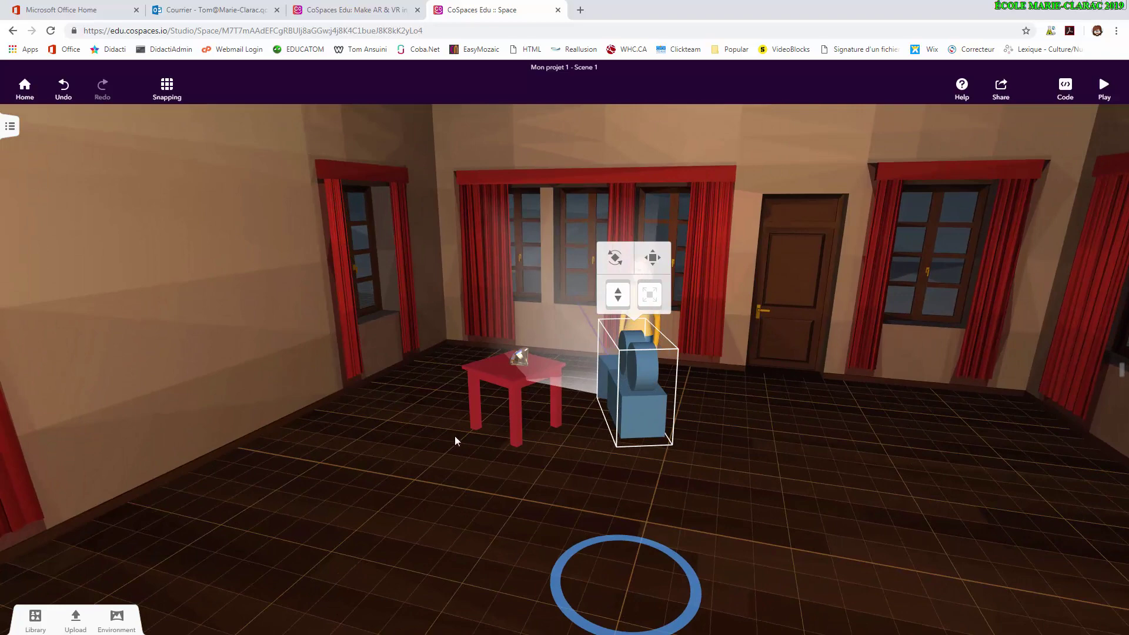
- Play the scene from the new camera position, walk back and forth to view the diamond, and return to editing
click(1103, 89)
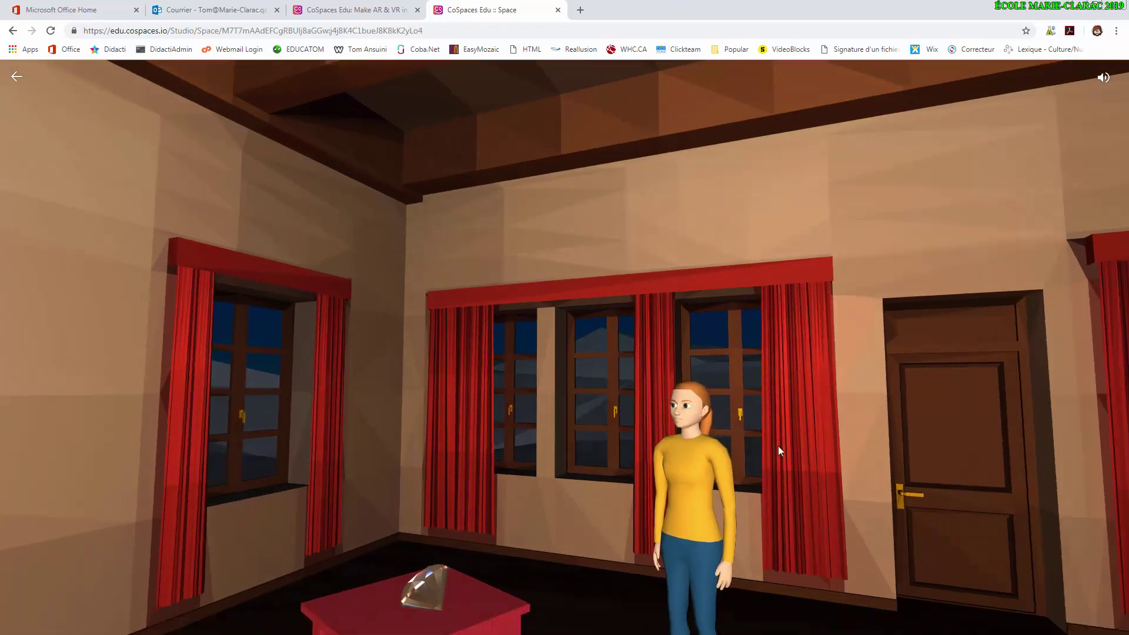
mouse_move(777, 445)
mouse_down()
mouse_move(783, 491)
mouse_move(710, 487)
mouse_move(748, 463)
mouse_move(785, 467)
mouse_up()
key(Down)
key(Up)
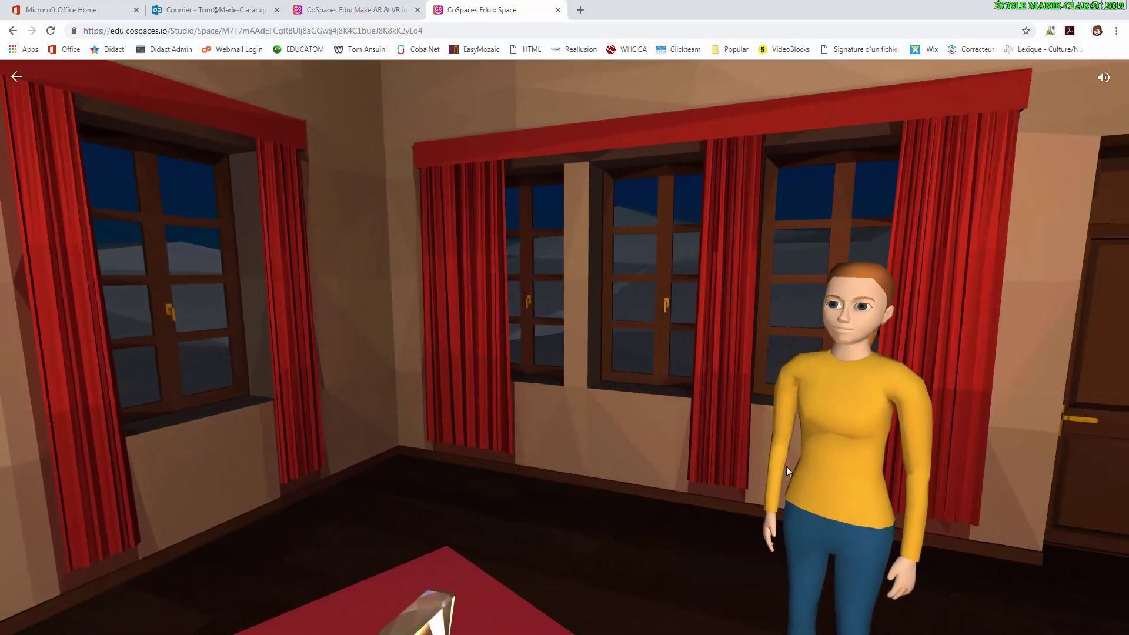
key(Down)
mouse_move(679, 443)
mouse_down()
mouse_move(536, 463)
mouse_move(333, 455)
mouse_move(672, 458)
mouse_up()
key(Down)
key(Up)
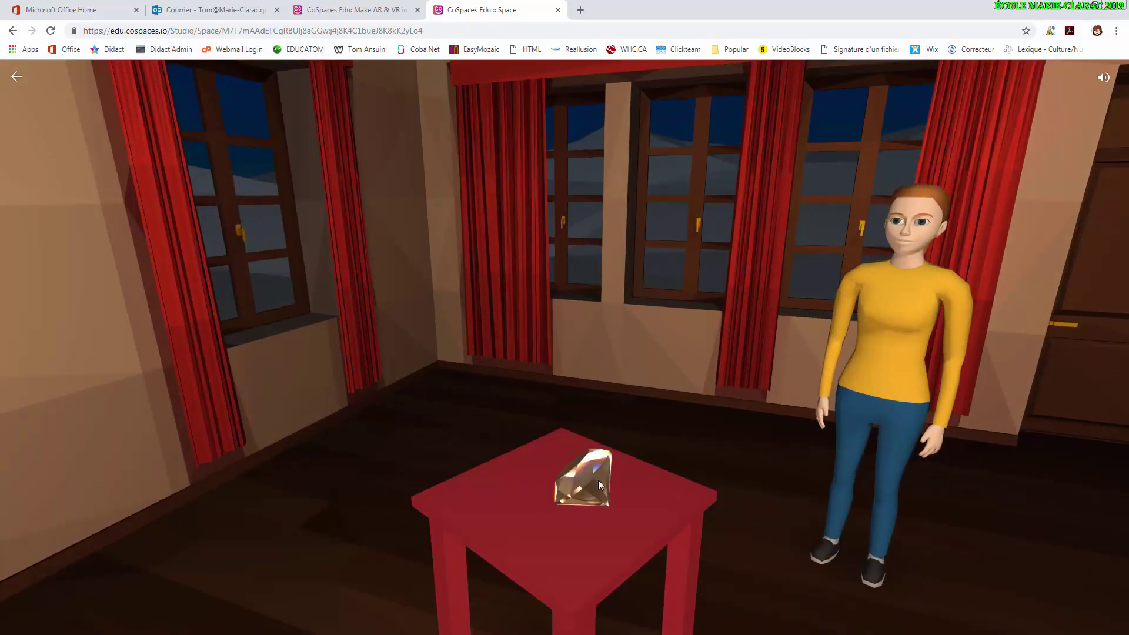
click(17, 77)
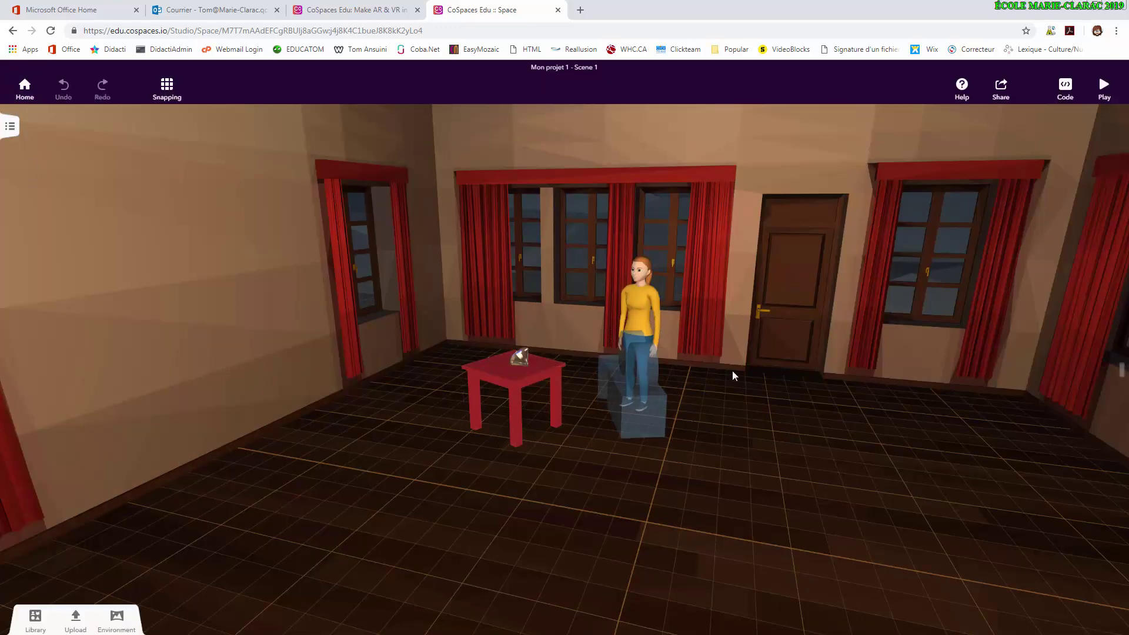
- Create a script for the scene using CoBlocks (basic blocks) as the script language
scroll(732, 370, up, 2)
drag(575, 445, 598, 455)
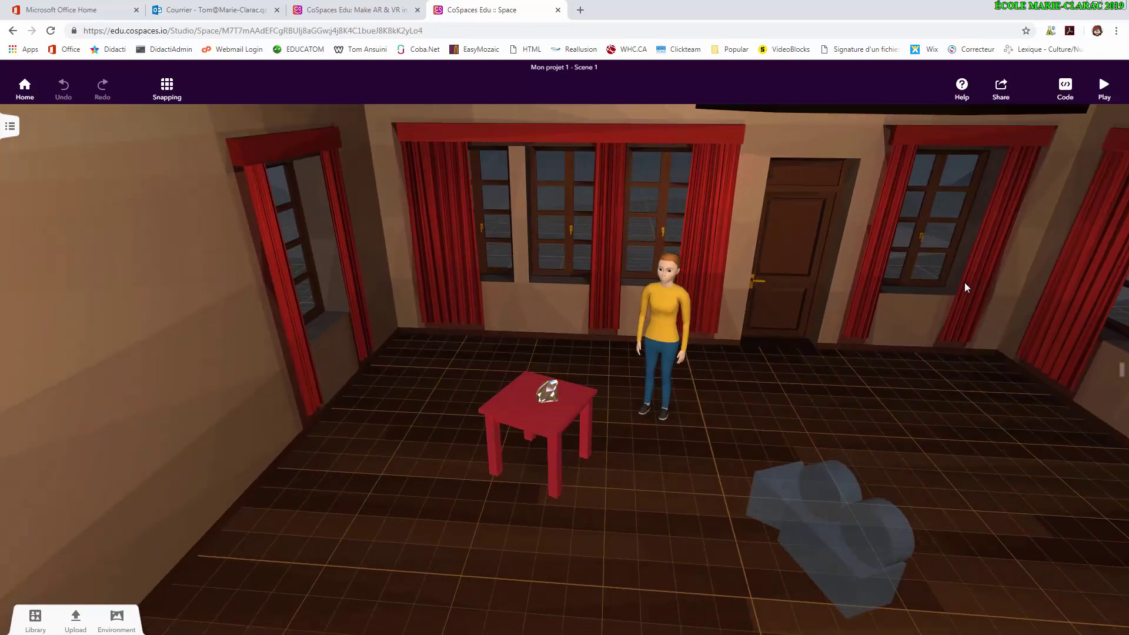
click(1066, 87)
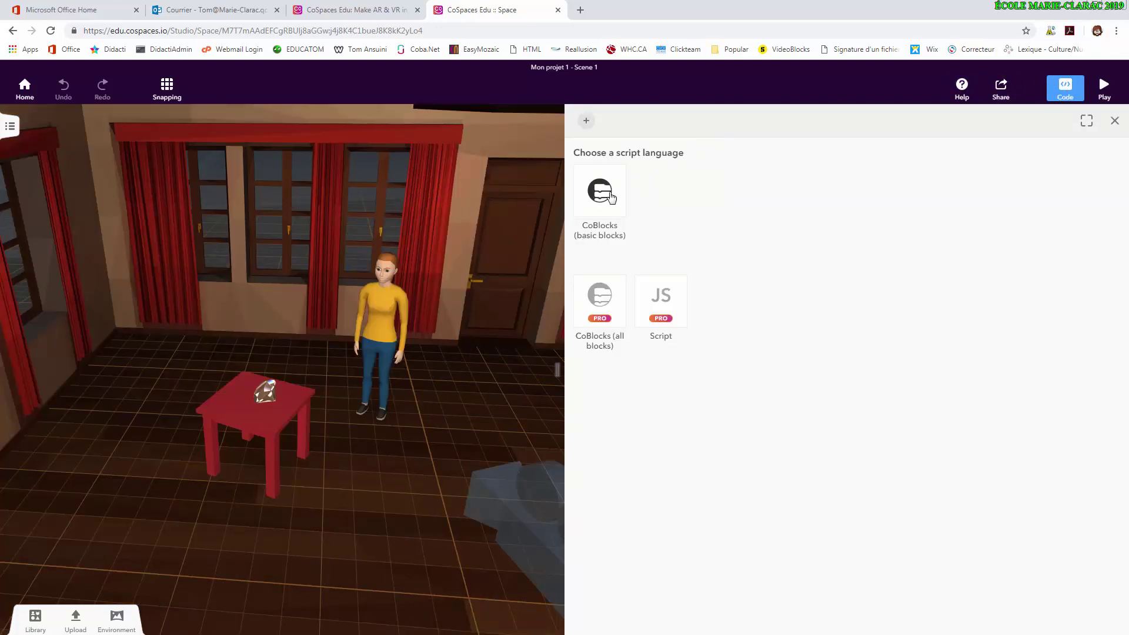
click(599, 191)
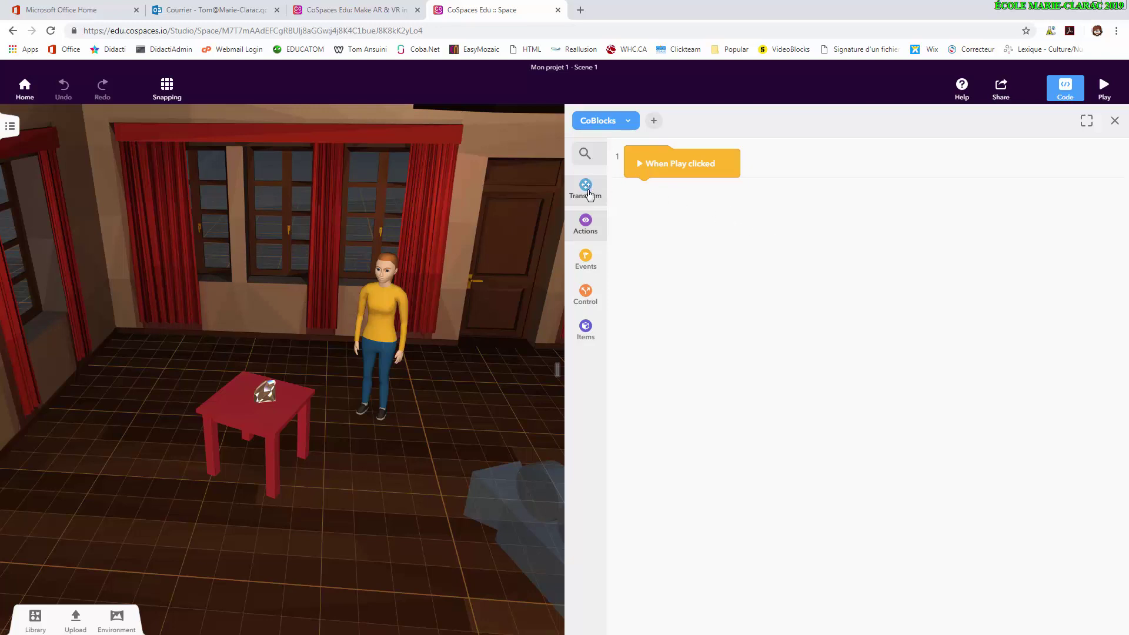
- Examine the available CoBlocks in the Transform, Actions, Events, Control and Items categories
click(585, 188)
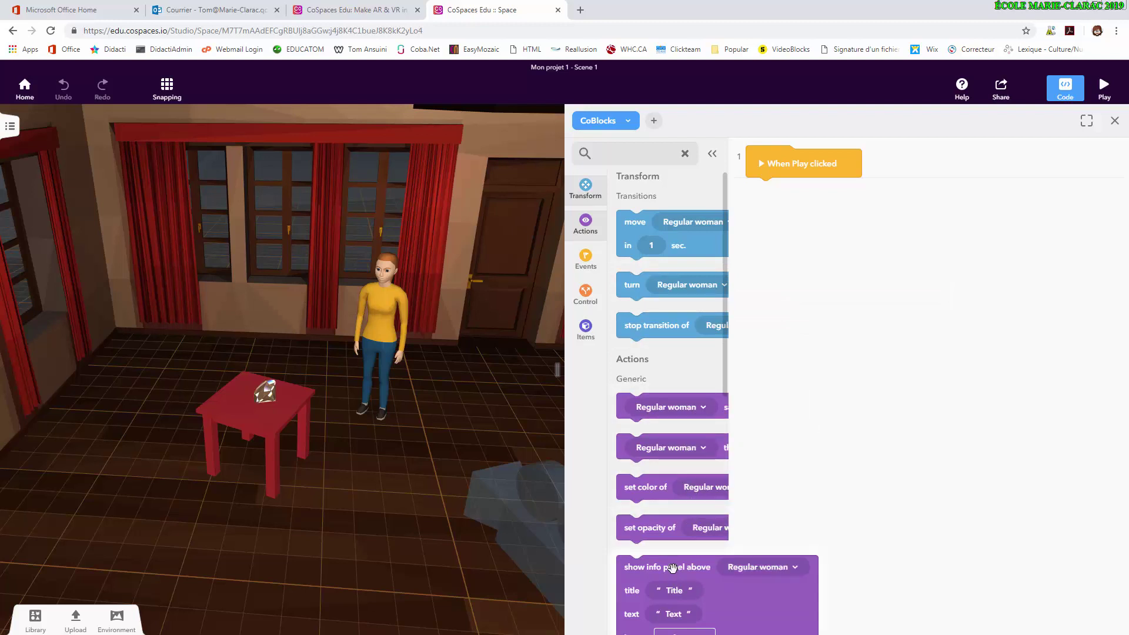
scroll(671, 564, down, 5)
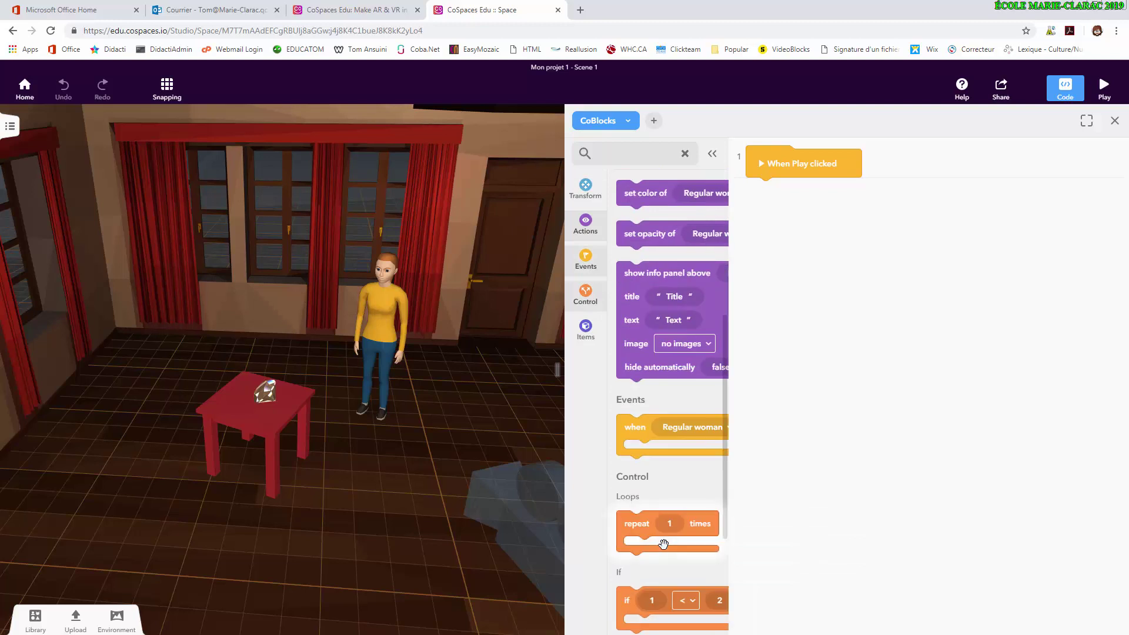
scroll(658, 538, down, 2)
scroll(651, 492, down, 1)
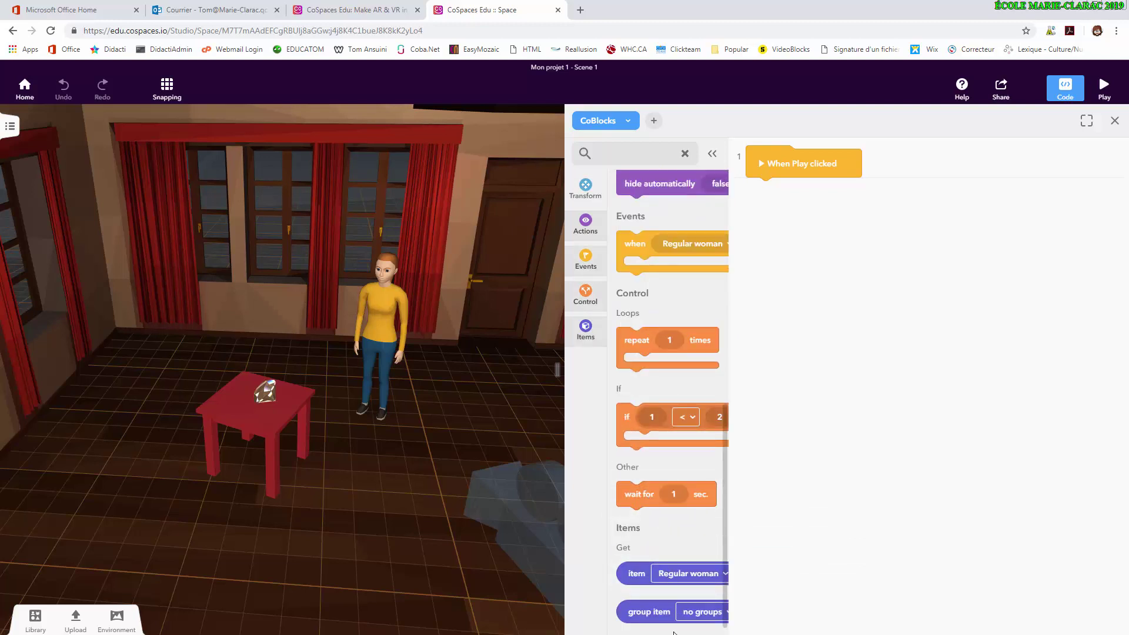
scroll(676, 434, up, 4)
scroll(676, 433, up, 4)
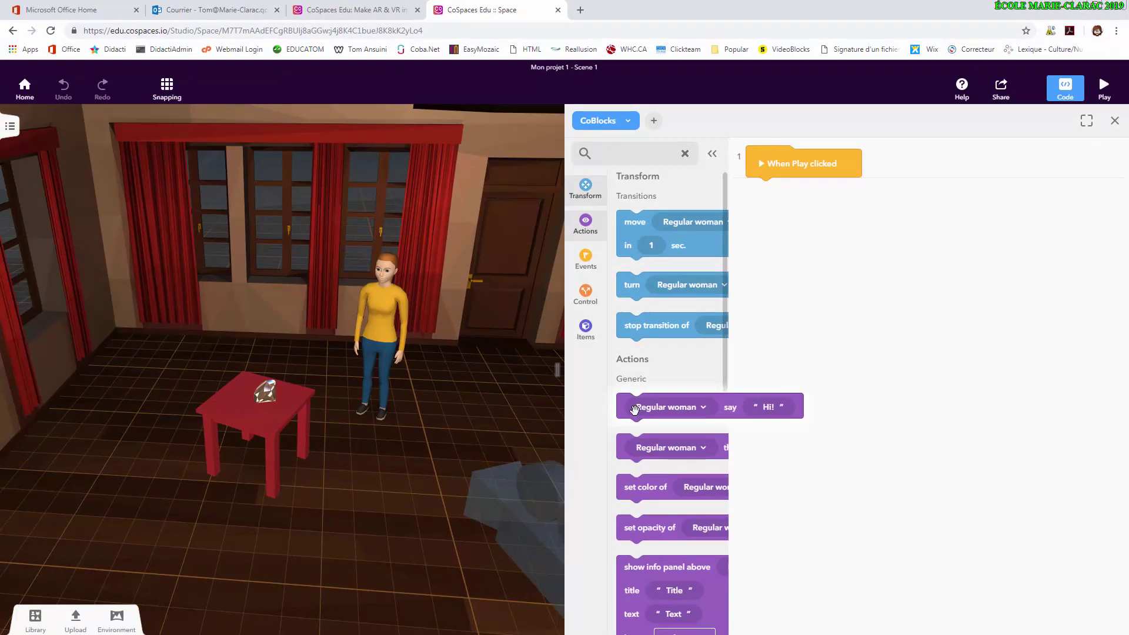
- Below When Play clicked, add a say block for Regular woman with the text "Bonjour ! Clique sur un objet pour avoir plus d’information."
drag(626, 405, 756, 197)
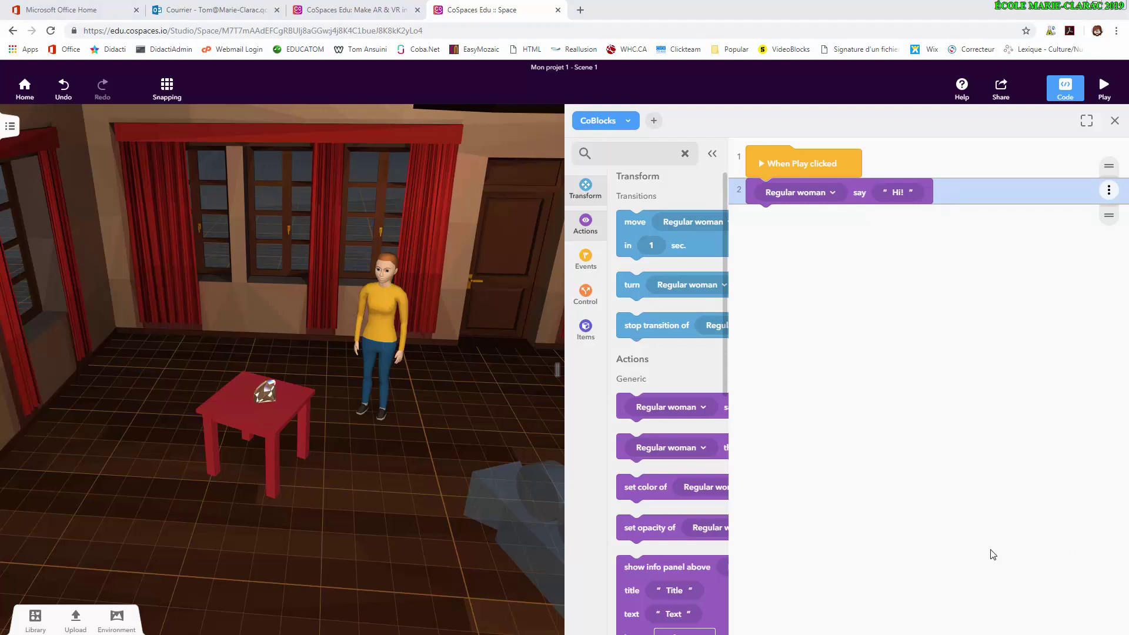
click(904, 195)
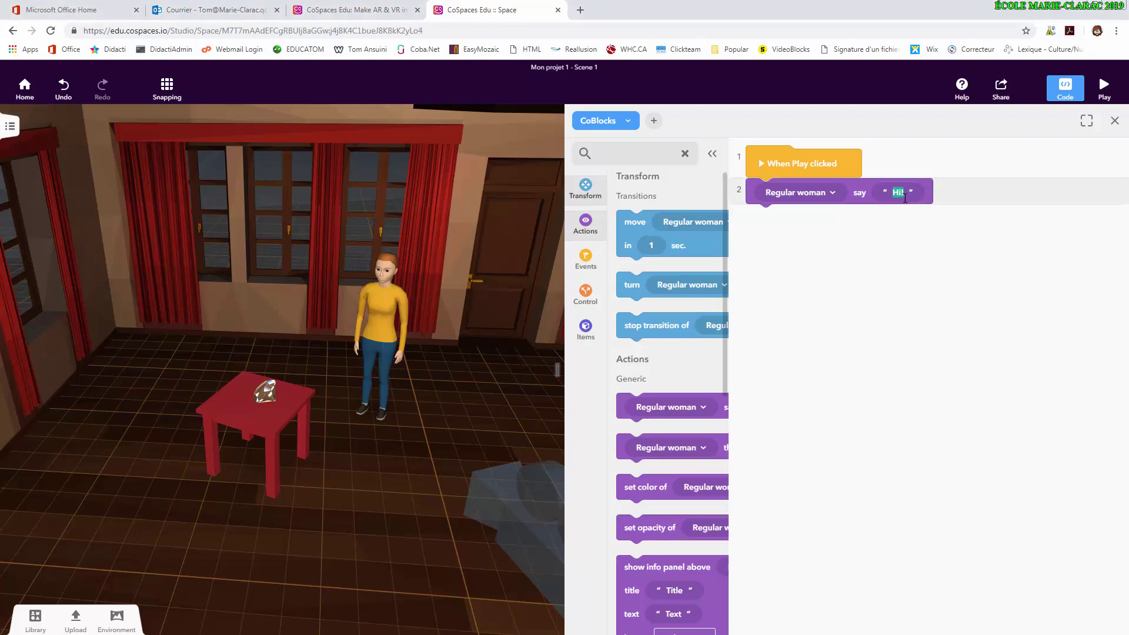
text(Bonjour ! Clique sur un objet pour avoir plus d’information)
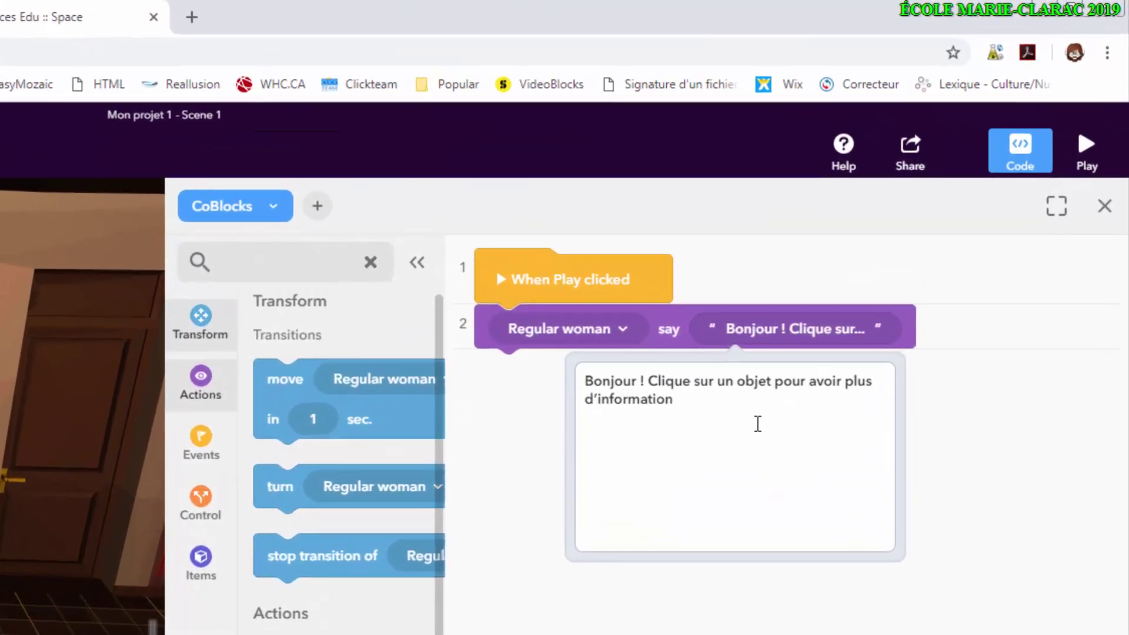
text(.)
click(830, 616)
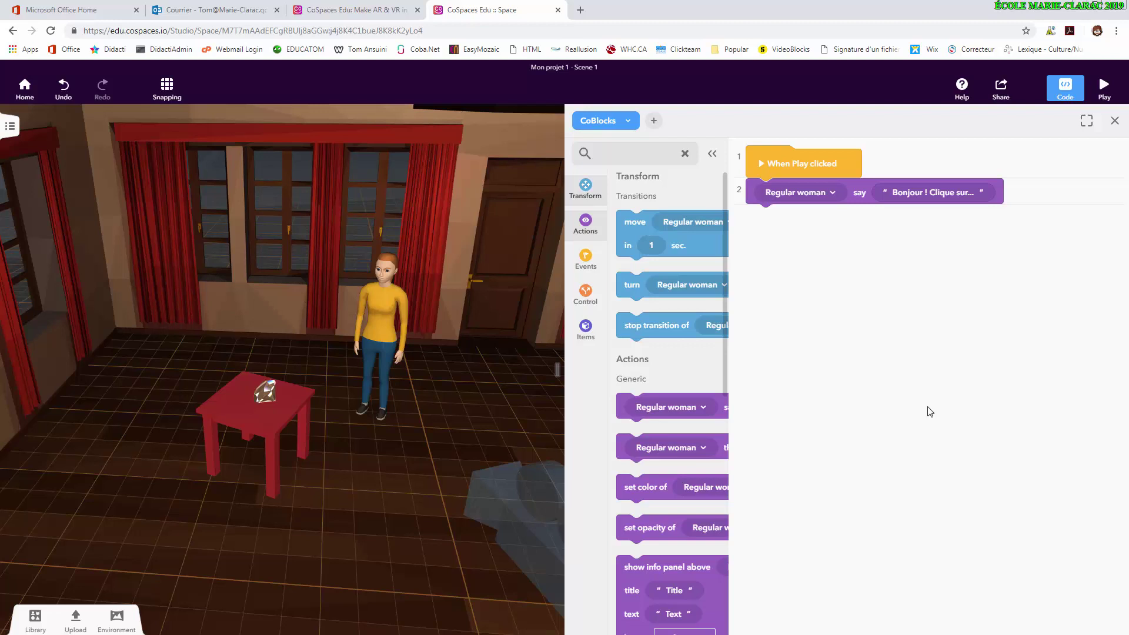
- Add a "when is clicked" event block below the woman's greeting and check which objects it offers
mouse_move(659, 291)
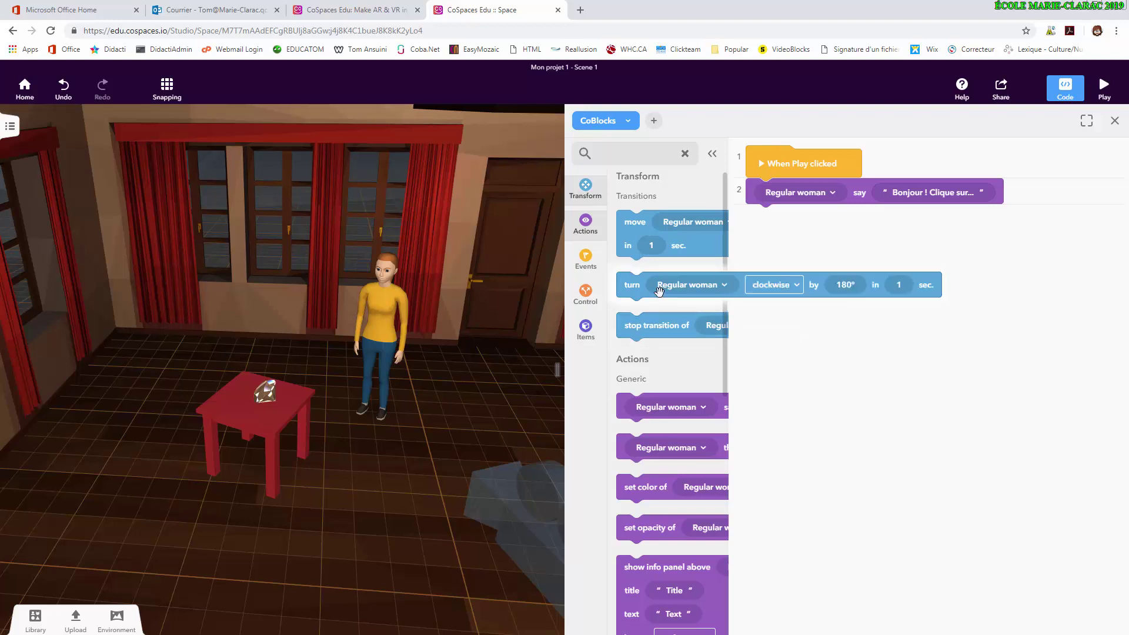
scroll(664, 330, down, 4)
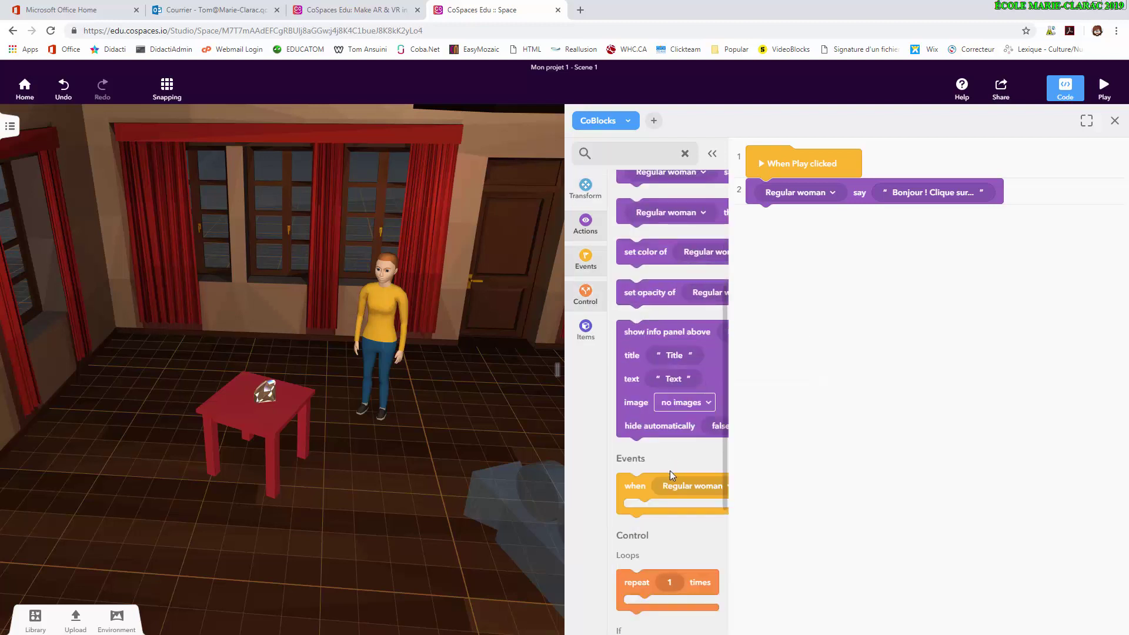
mouse_move(637, 498)
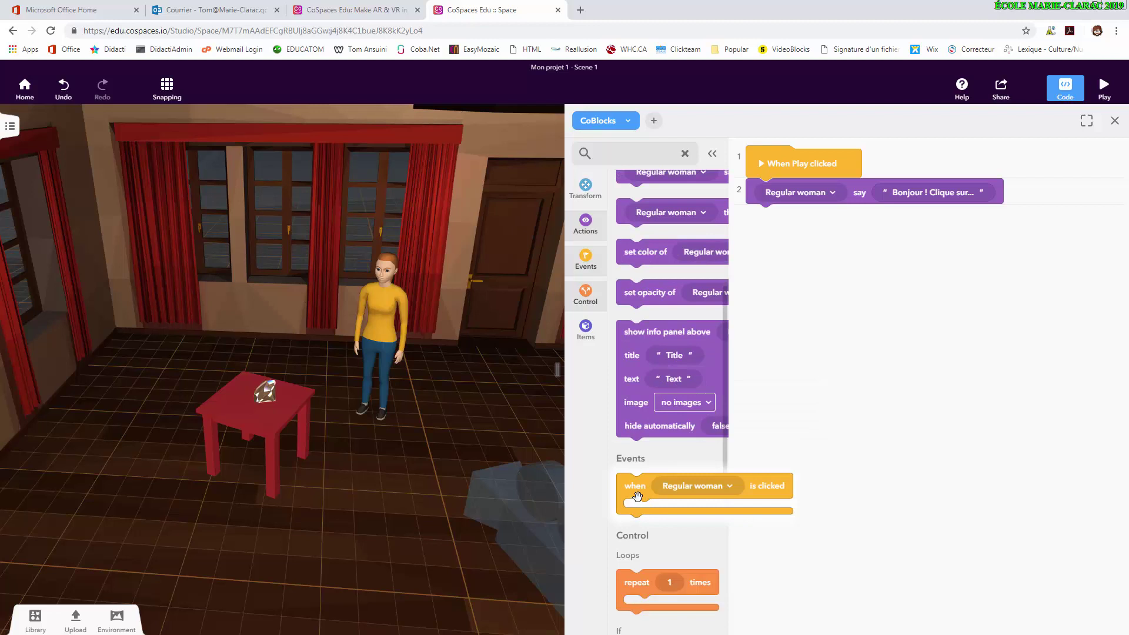
drag(638, 498, 771, 229)
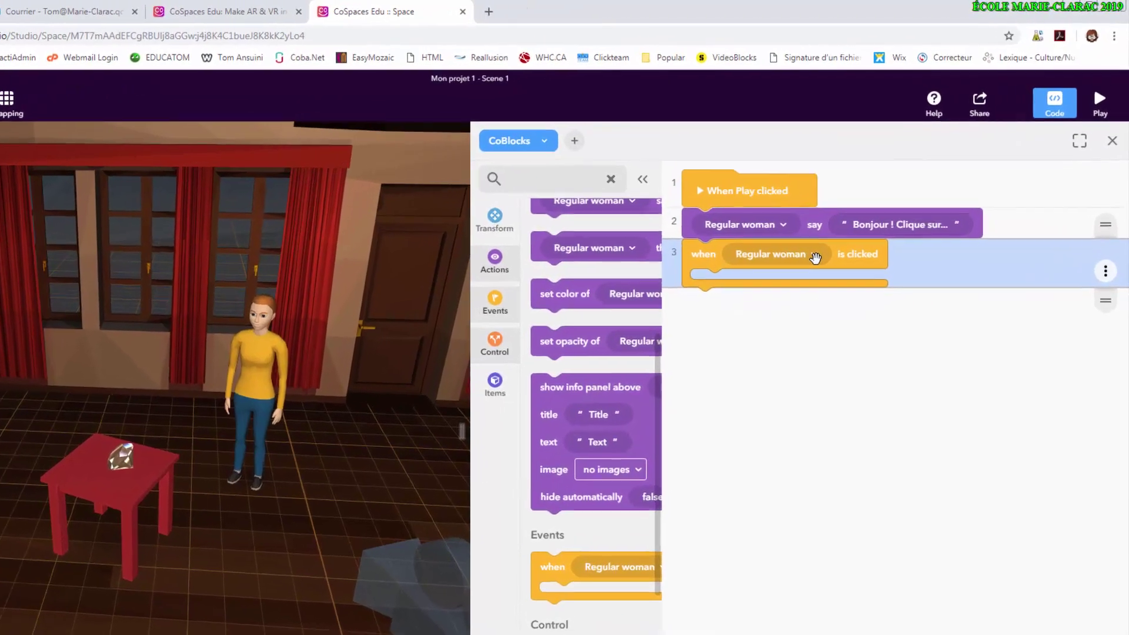
click(859, 219)
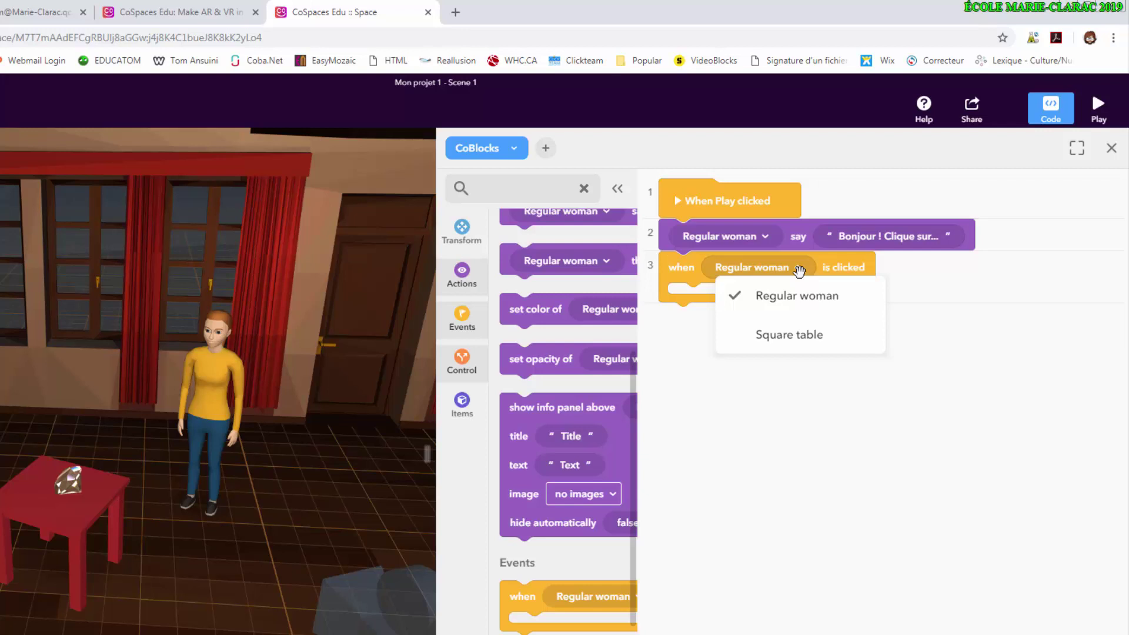
click(856, 437)
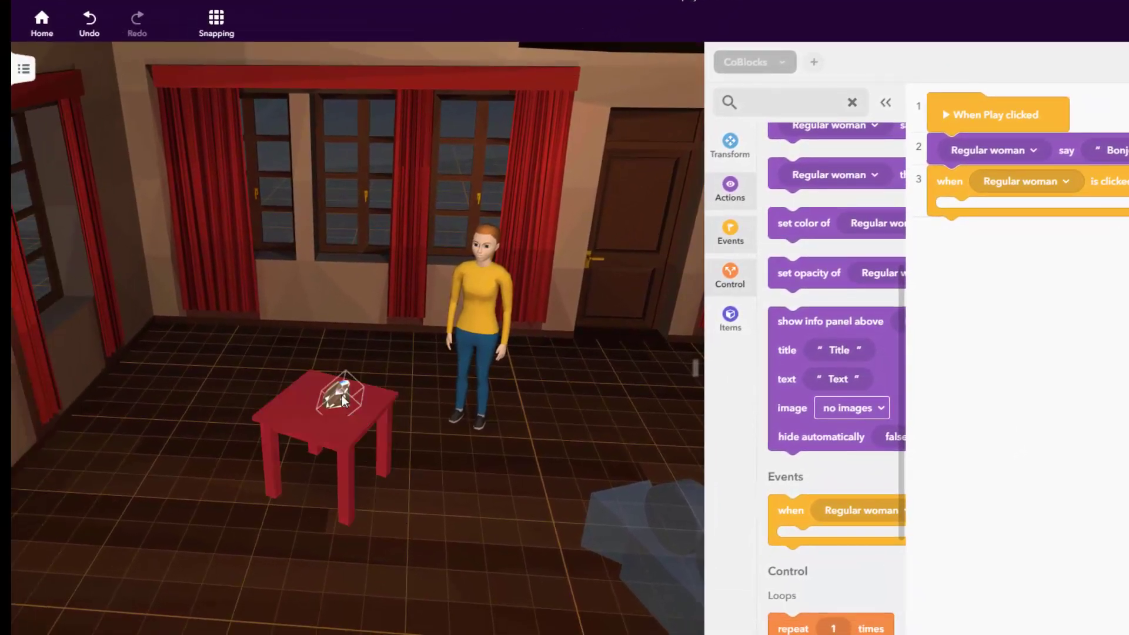
- Enable the diamond on the table for use in CoBlocks and set the click event's object to Diamond
click(343, 400)
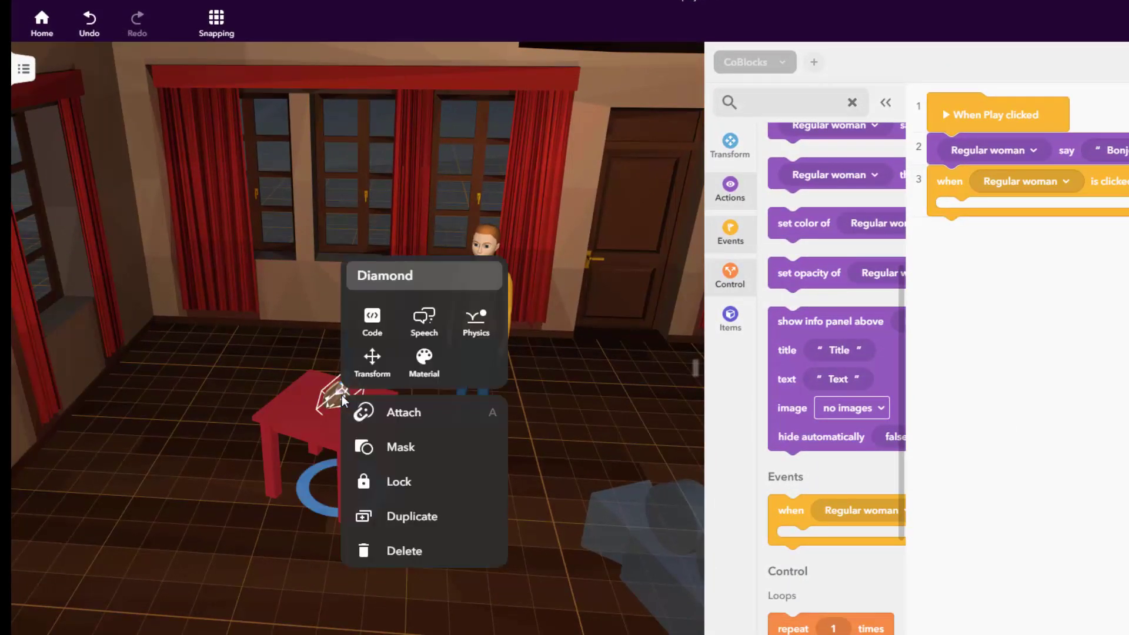
click(379, 325)
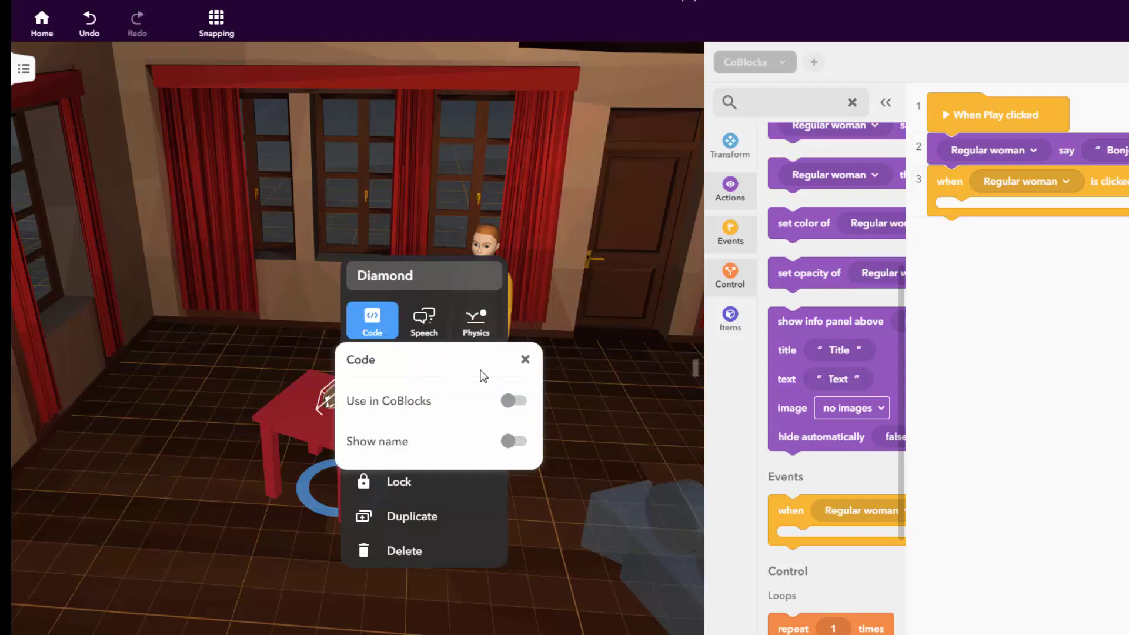
click(515, 403)
click(524, 361)
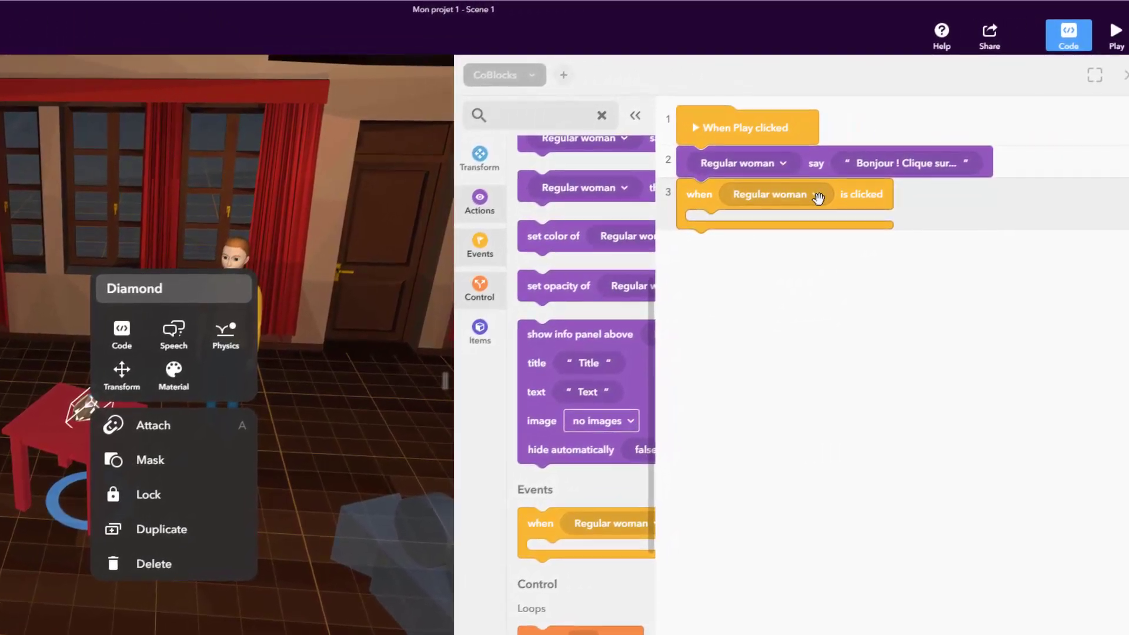
click(799, 196)
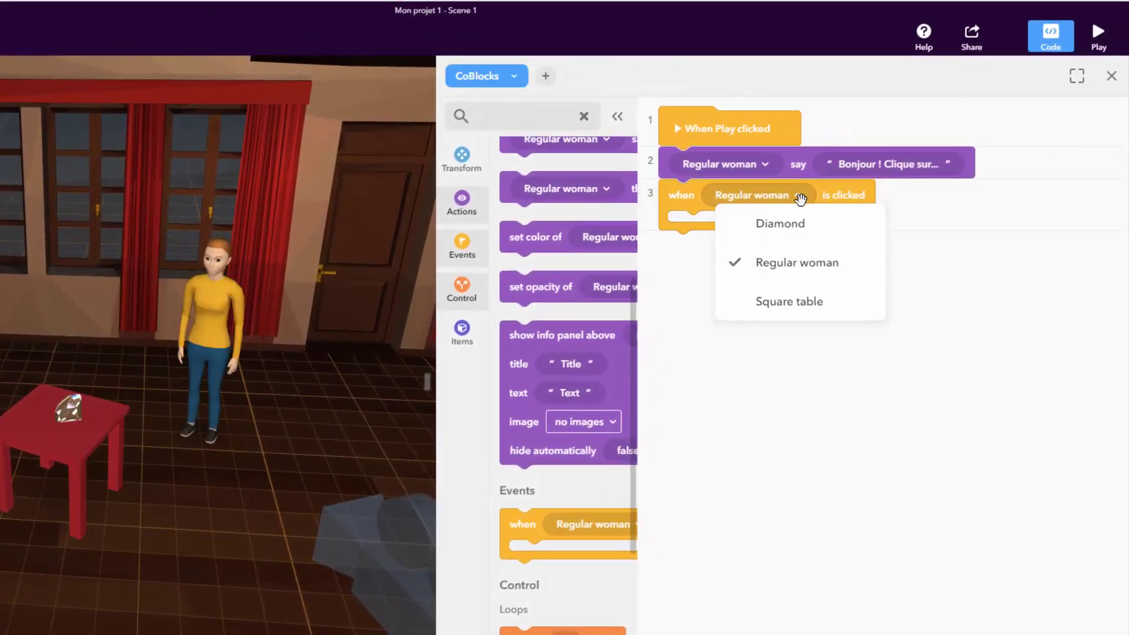
click(780, 224)
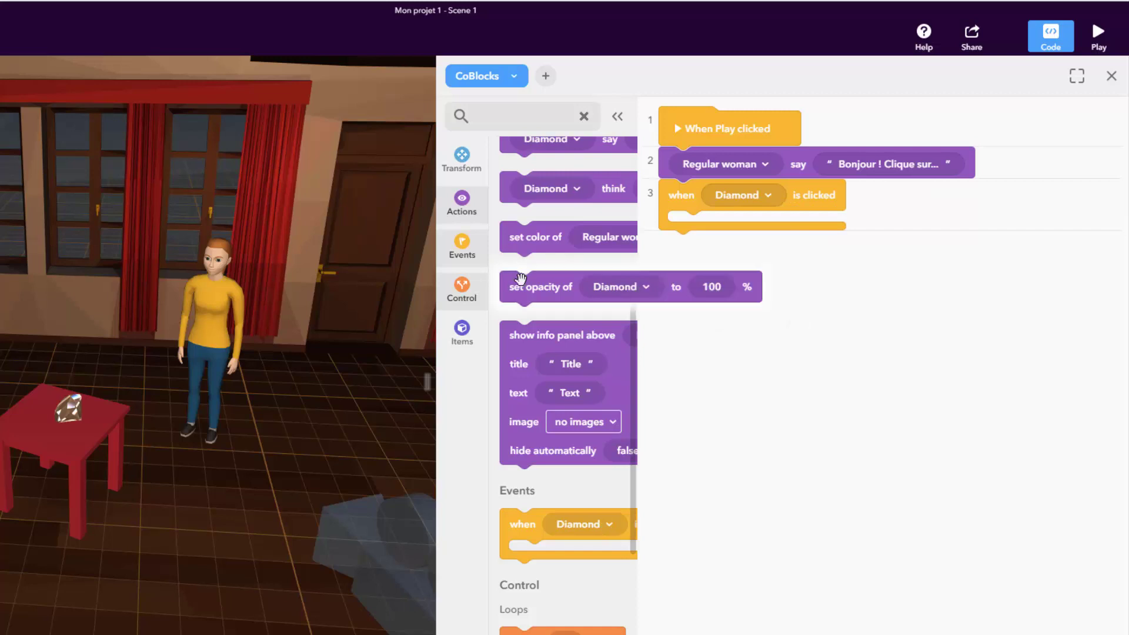
- Inside the Diamond event, make Regular woman say the definition "Le diamant est une pierre précieuse de carbone pur cristallisé…", ending with "le plus souvent incolore."
scroll(534, 282, up, 2)
drag(606, 221, 776, 229)
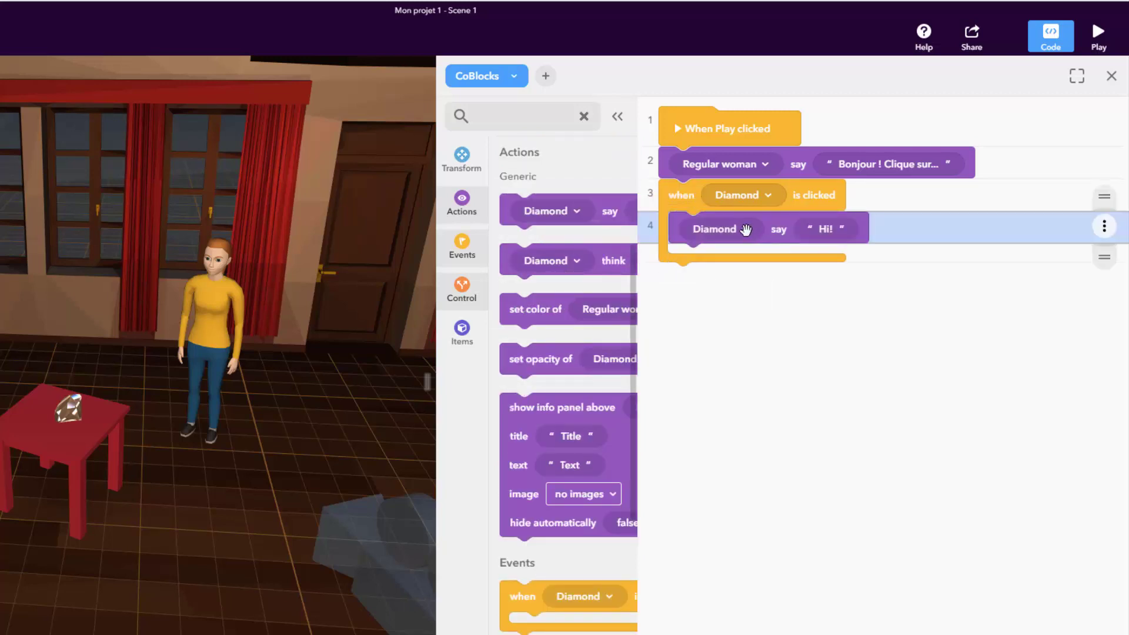
click(745, 230)
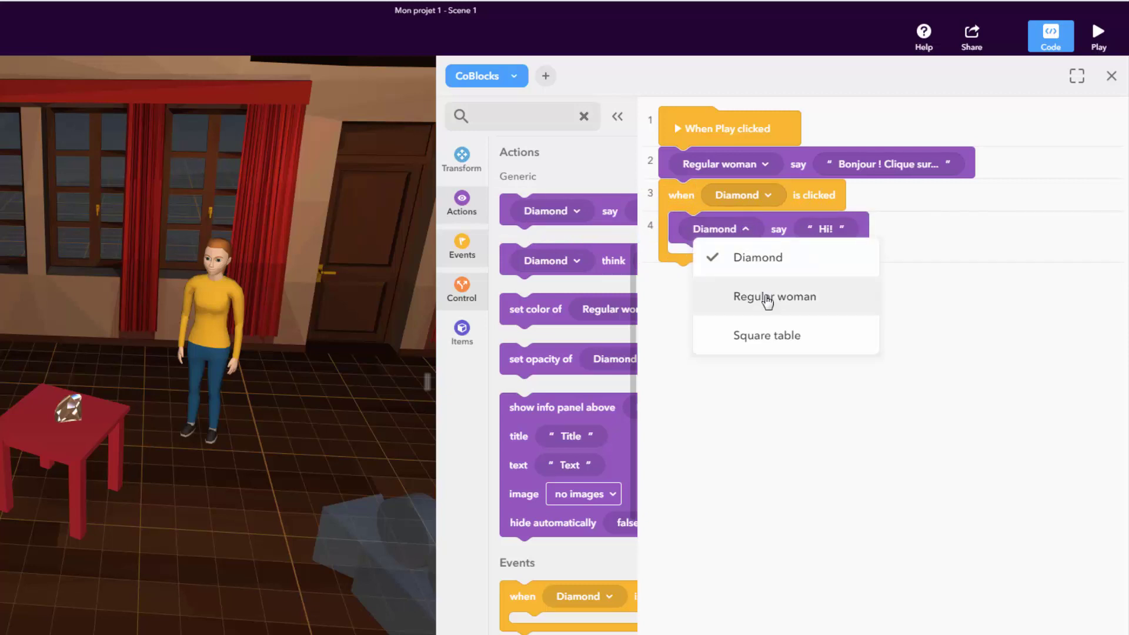
click(767, 298)
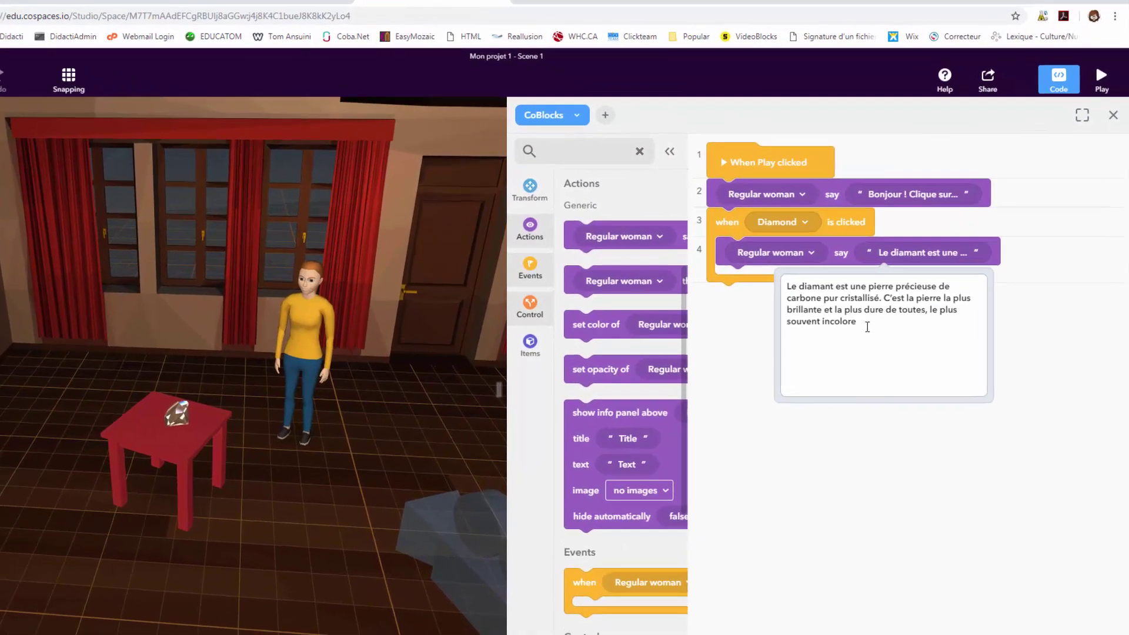
text(.)
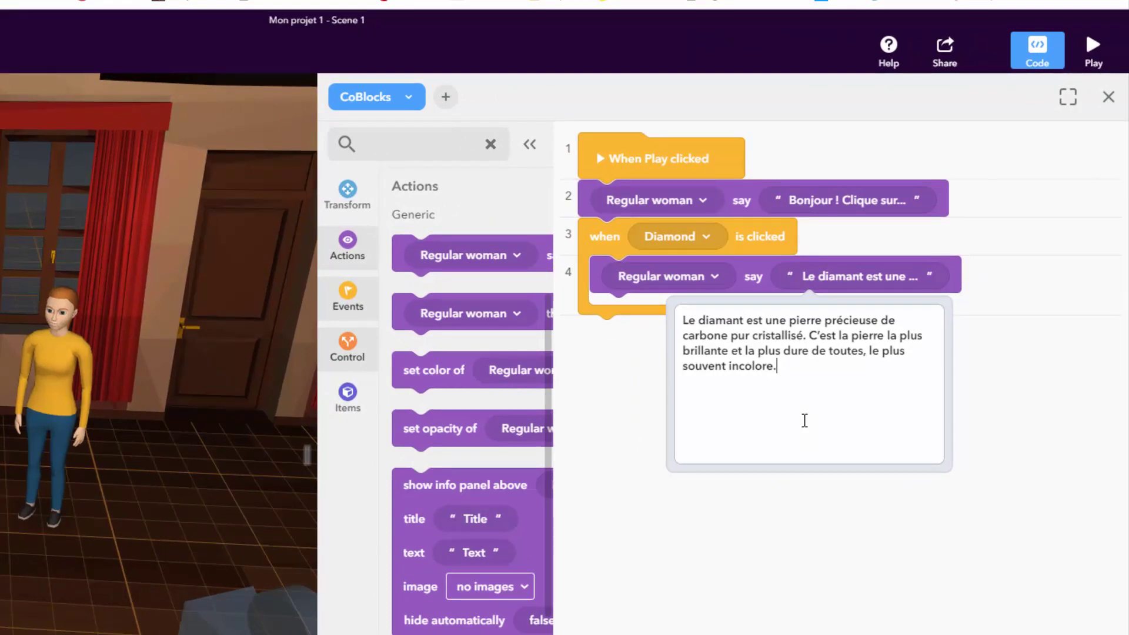
click(806, 559)
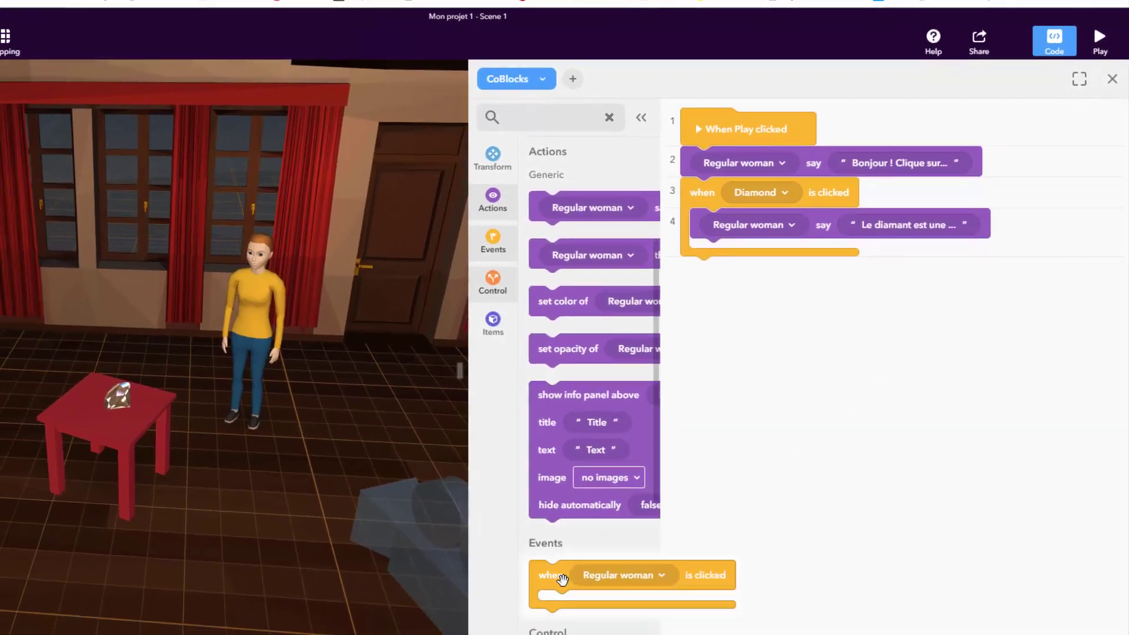
- Add a second "when is clicked" event block below the Diamond event and set its object to Square table
drag(561, 579, 715, 287)
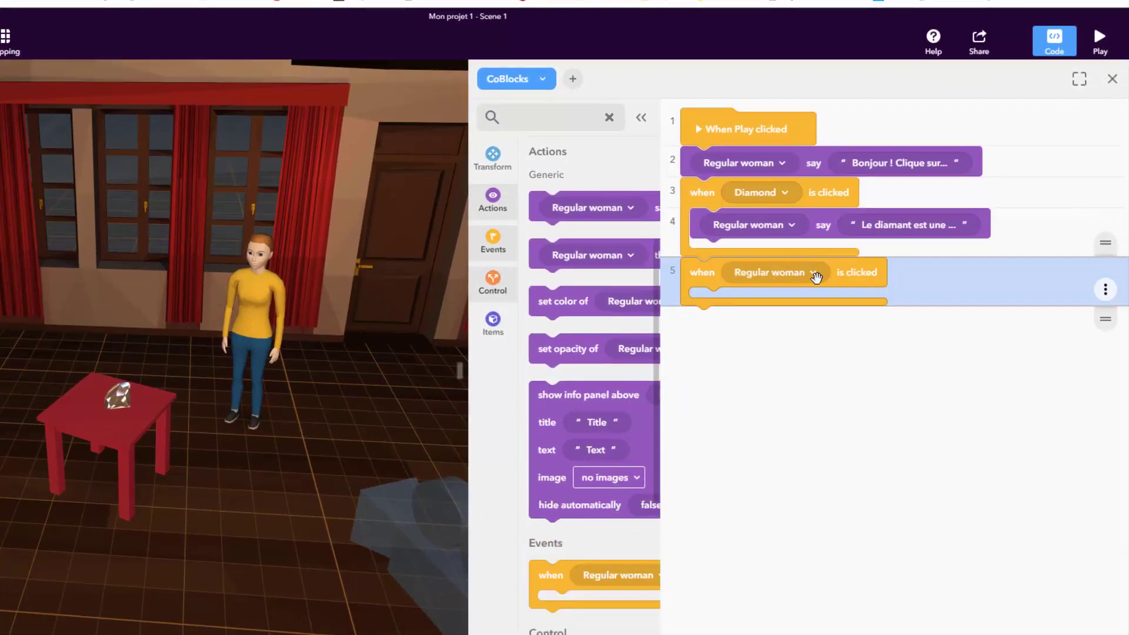
click(815, 274)
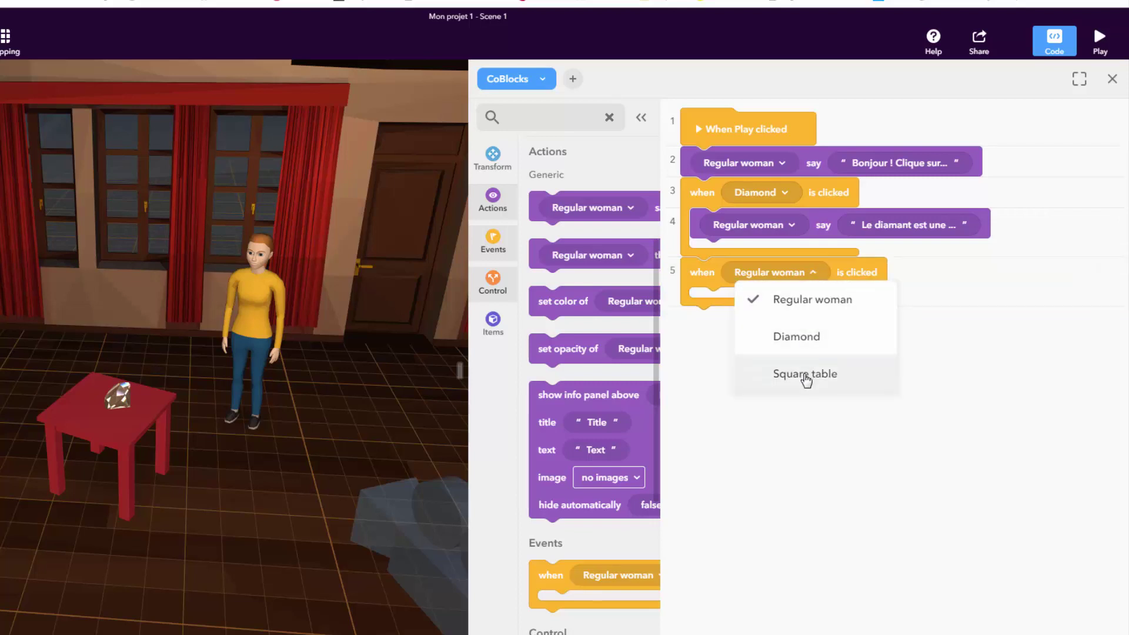
click(806, 380)
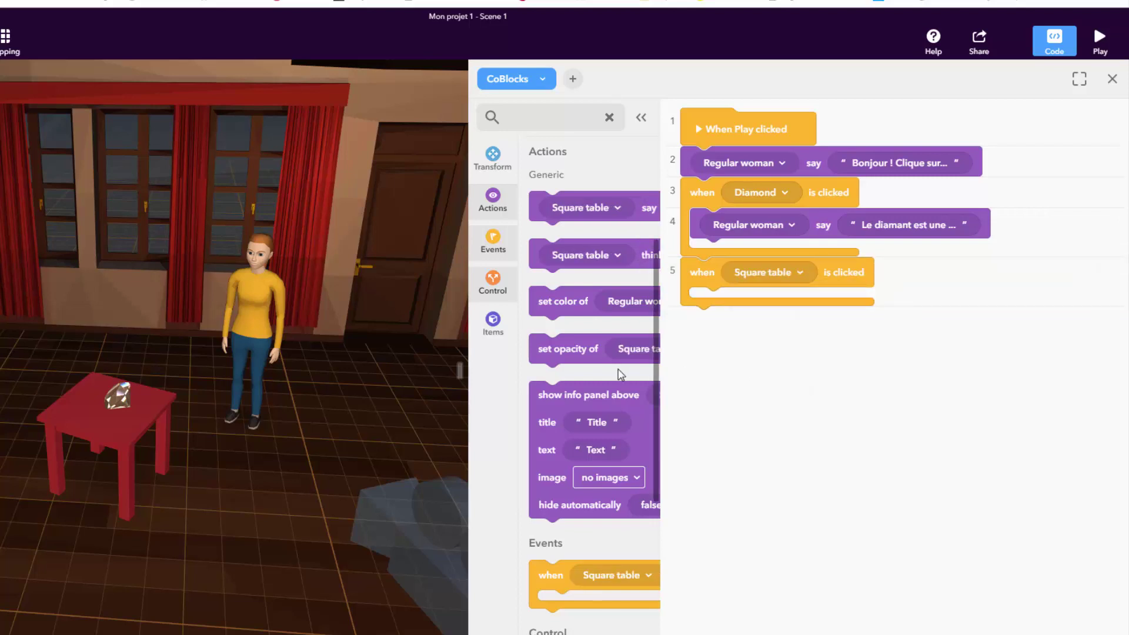
- Inside the Square table event, make Regular woman say "Ceci est une table. C’est un meuble composé d’un plateau reposant sur plusieurs pieds."
scroll(578, 335, up, 4)
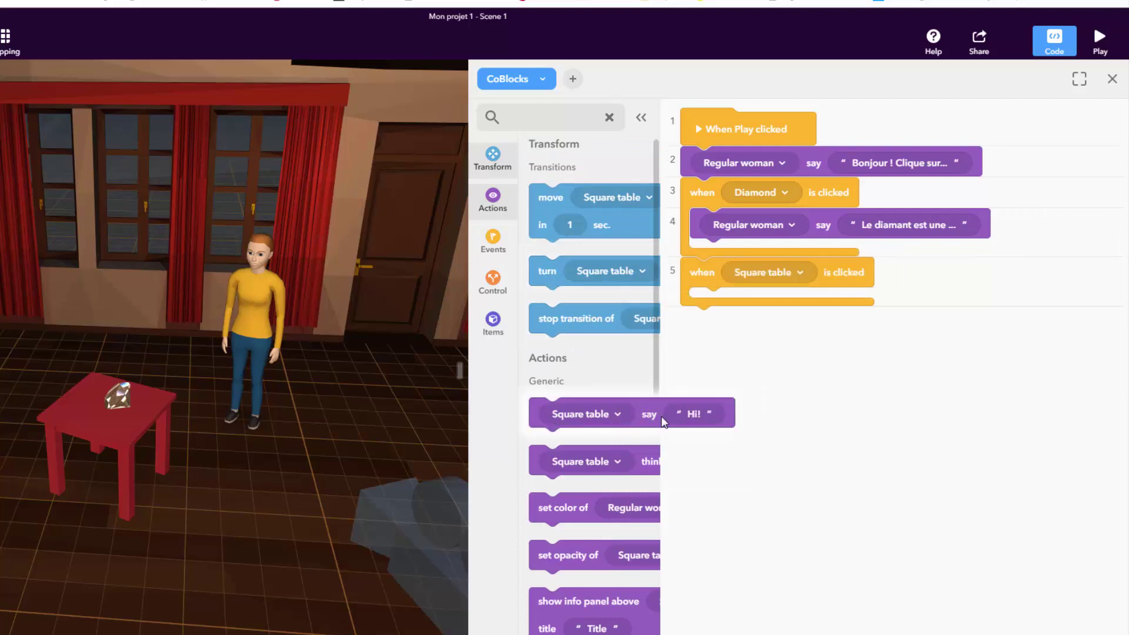
drag(650, 416, 798, 312)
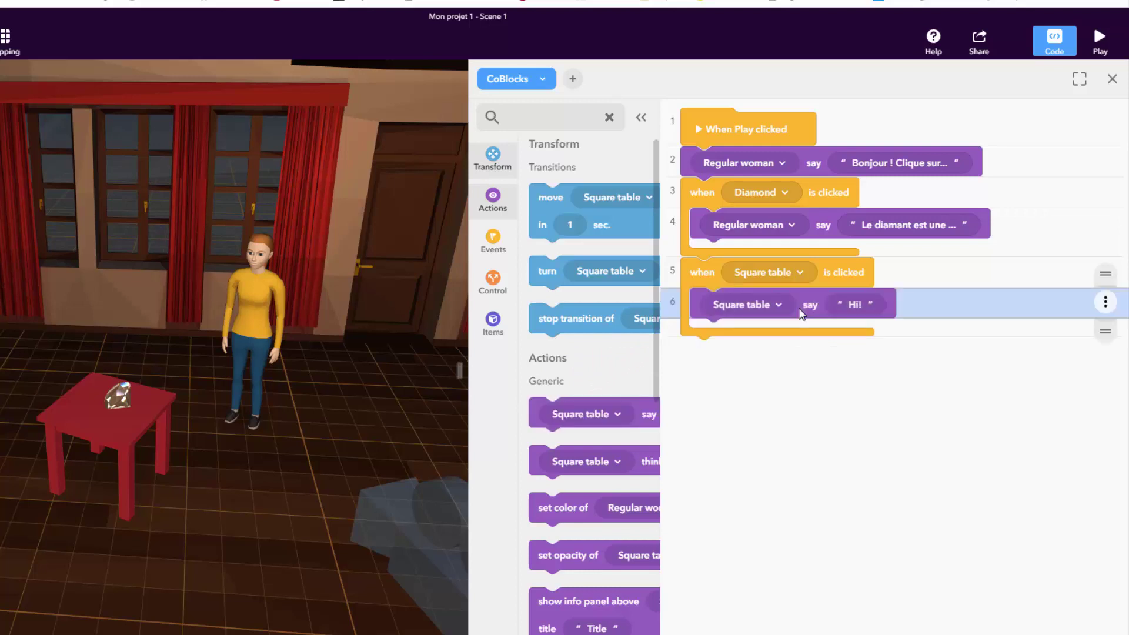
click(779, 306)
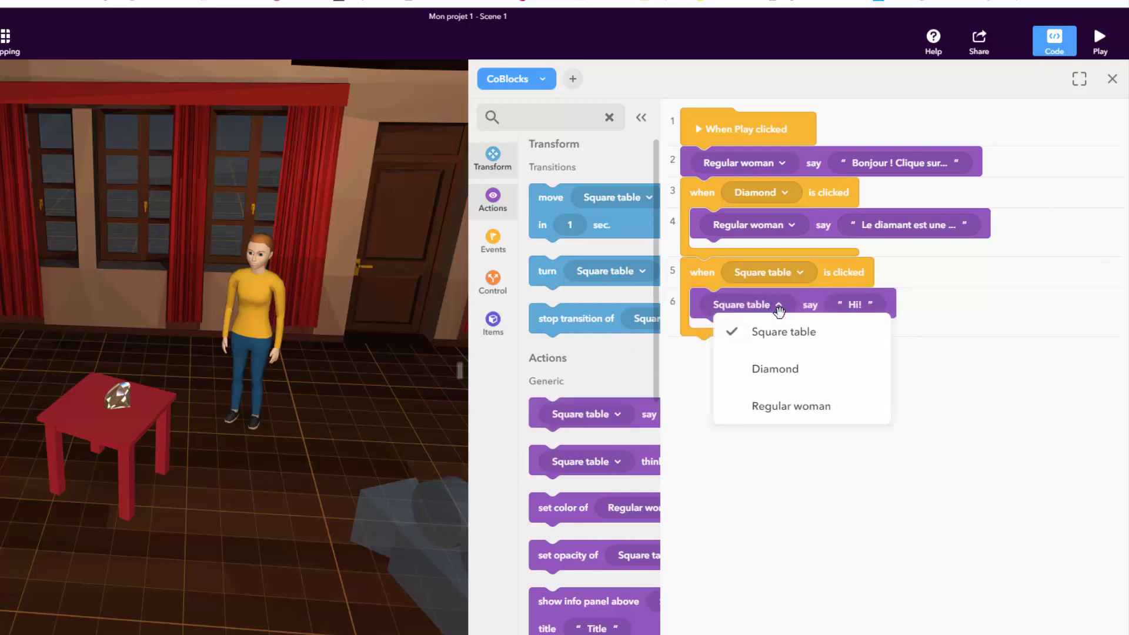
click(791, 405)
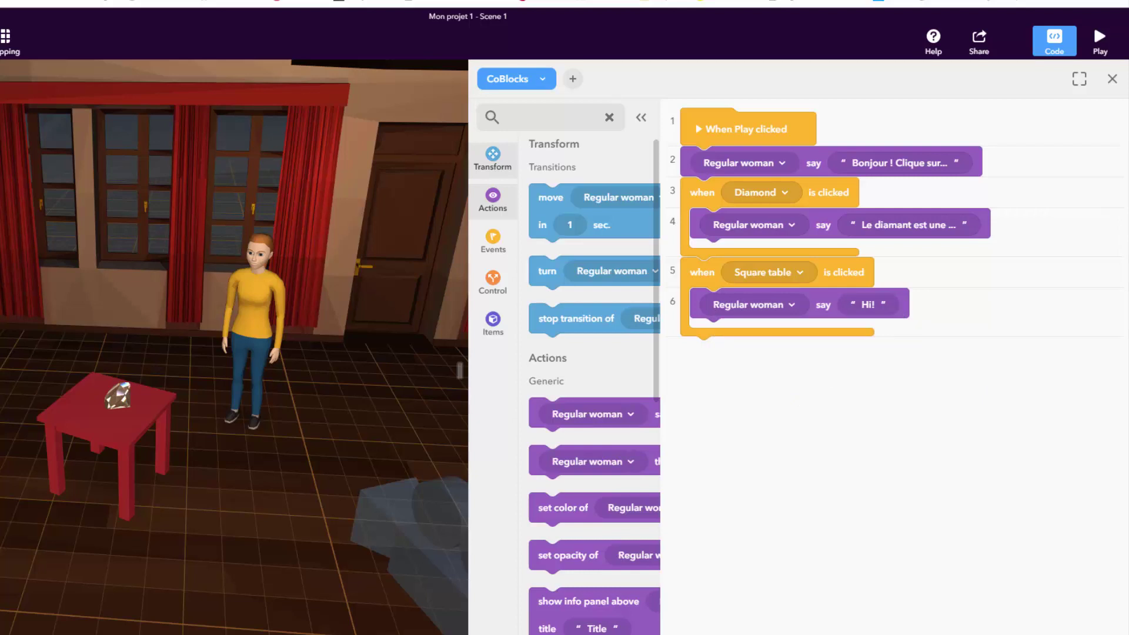
click(868, 305)
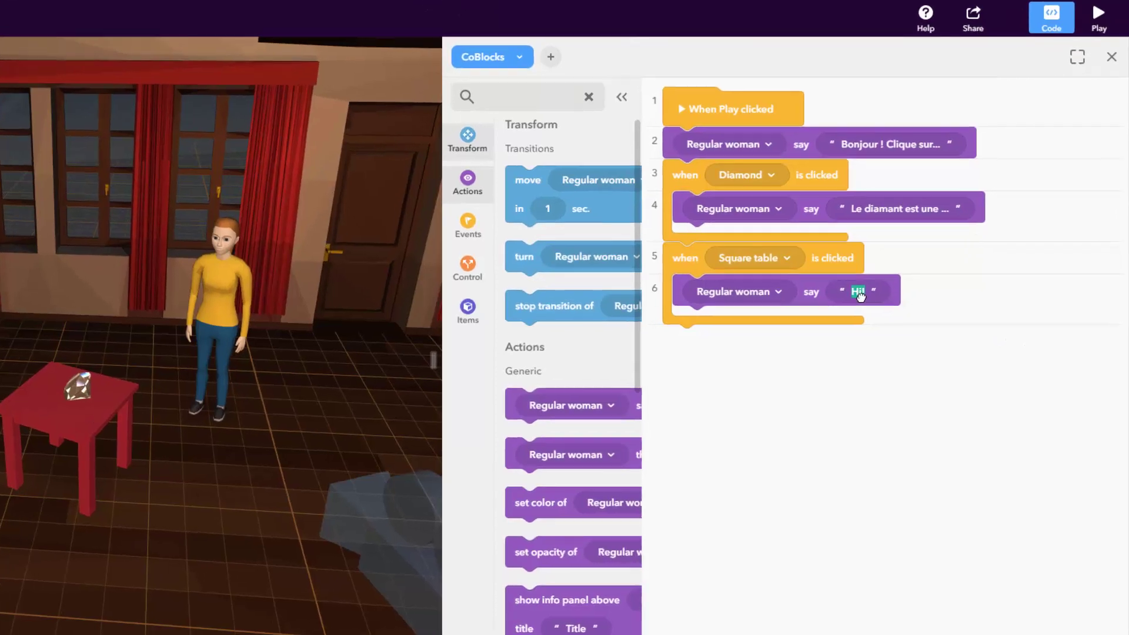
text(Ceci est une table. C’est un meuble composé d’un plateau reposant sur plusieurs pieds)
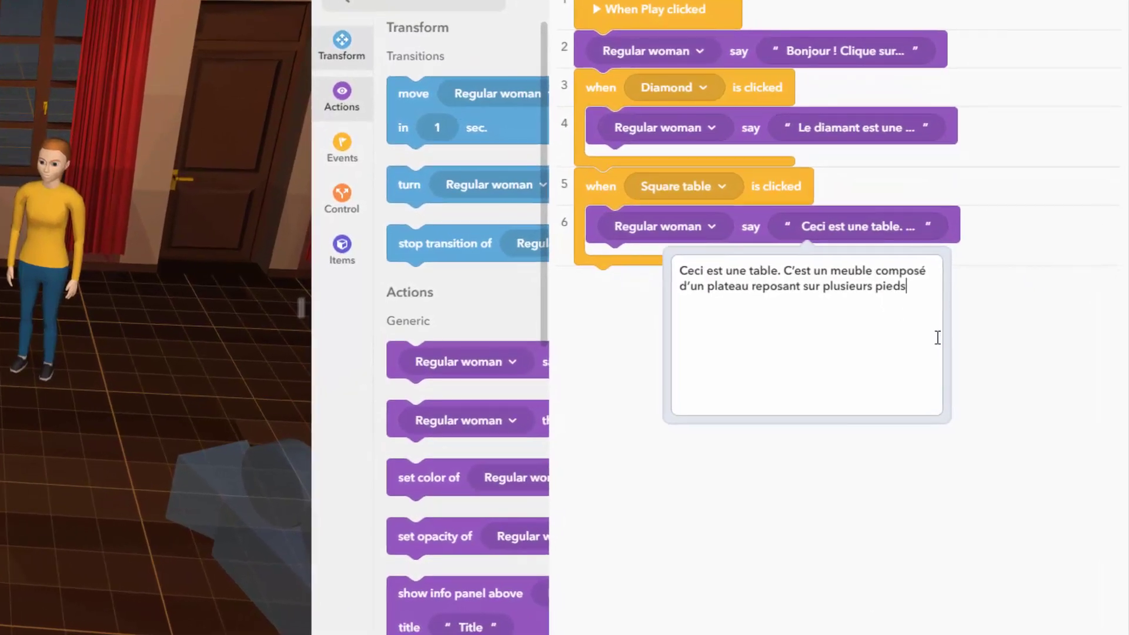
text(.)
click(777, 486)
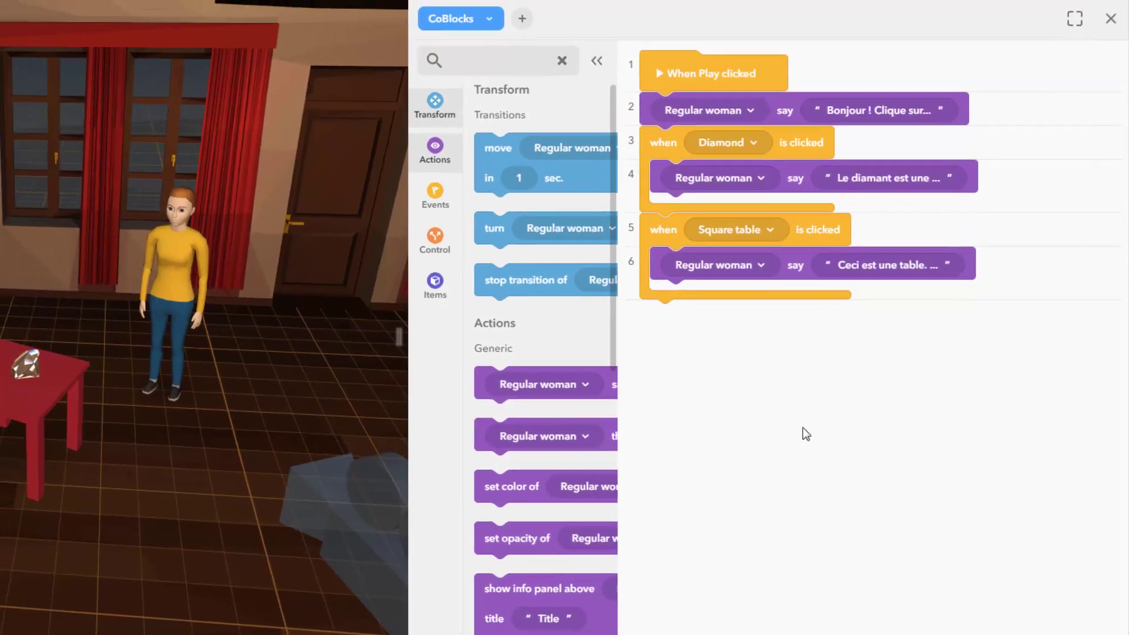
- Add a click event for Regular woman below the Square table event and place a Regular woman say block inside it
scroll(545, 329, down, 6)
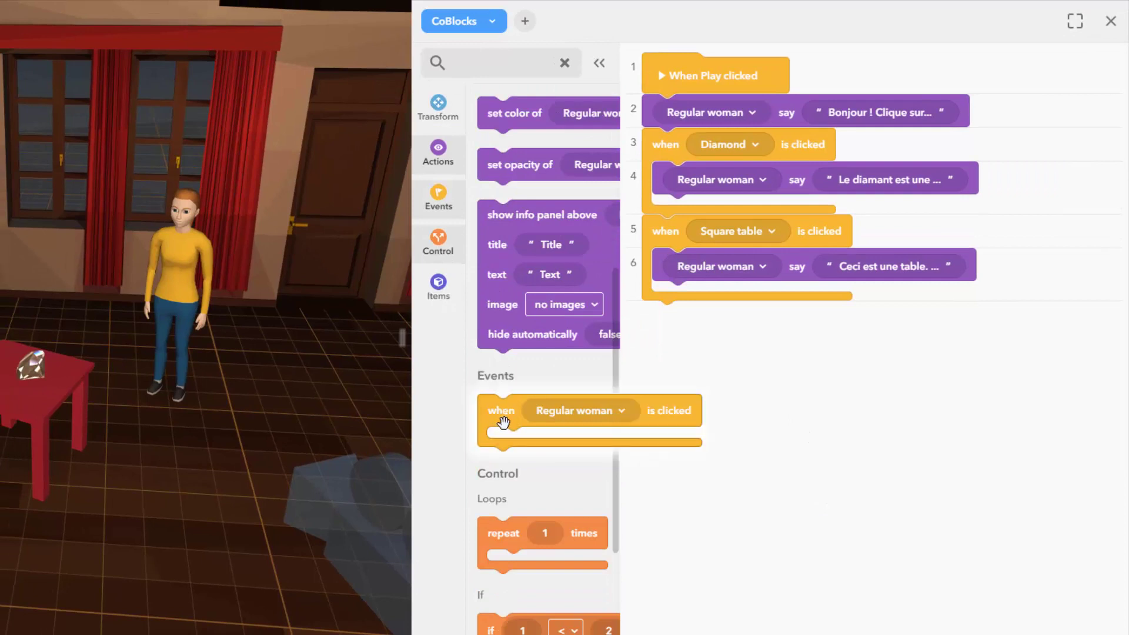
drag(502, 422, 672, 332)
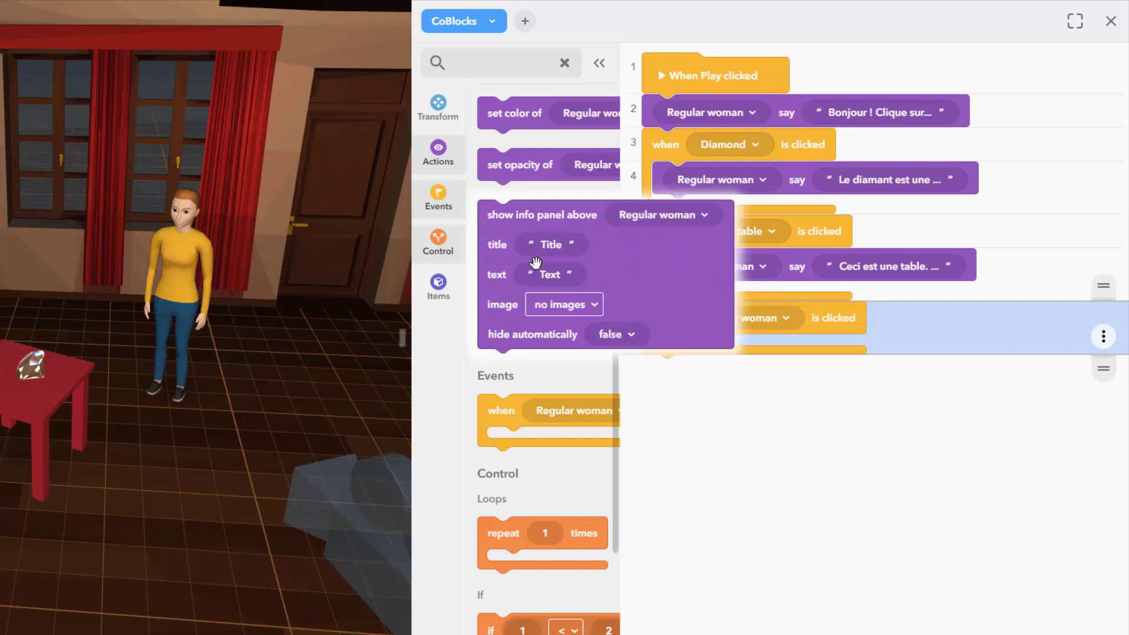
scroll(539, 258, up, 4)
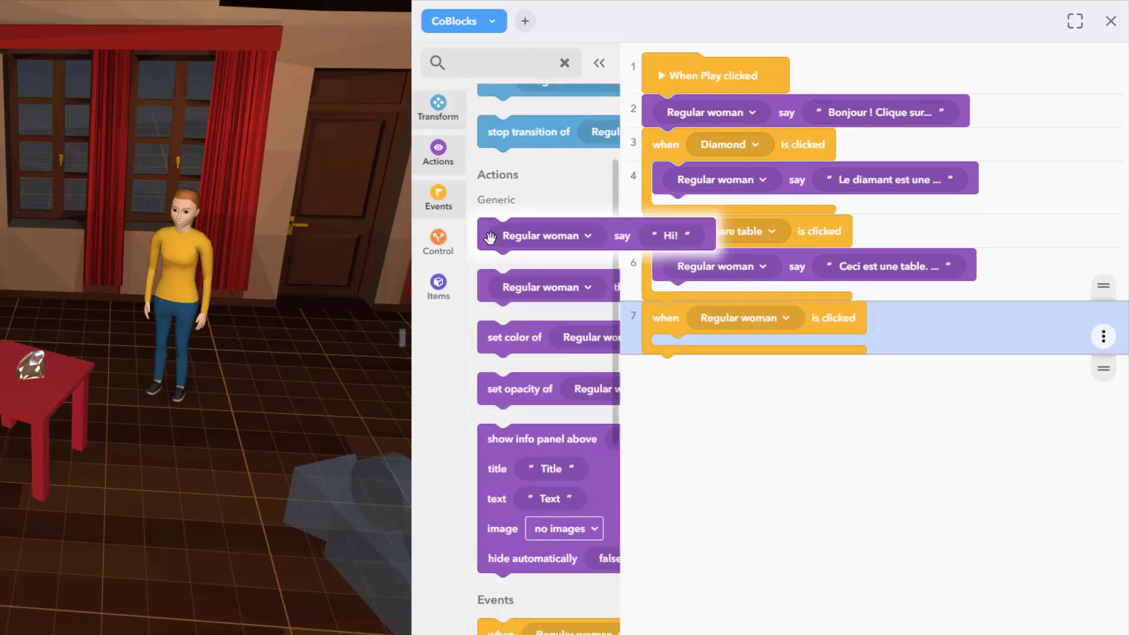
drag(490, 235, 664, 354)
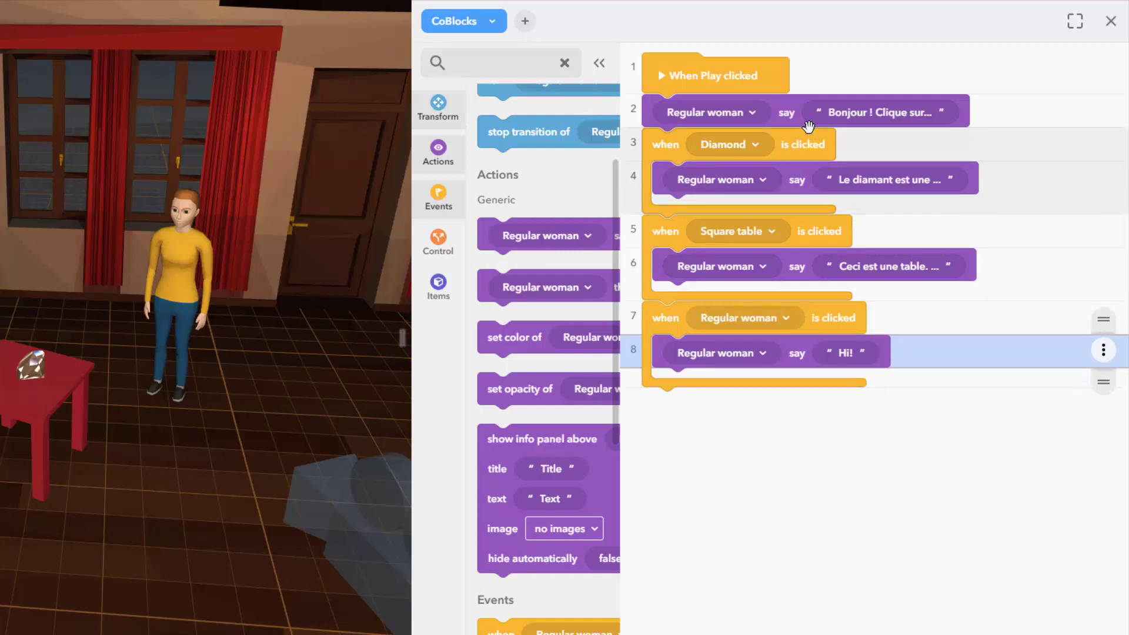
- Replace the "Hi!" say block in the Regular woman click event with a duplicate of the opening "Bonjour ! Clique sur..." say block
right_click(786, 115)
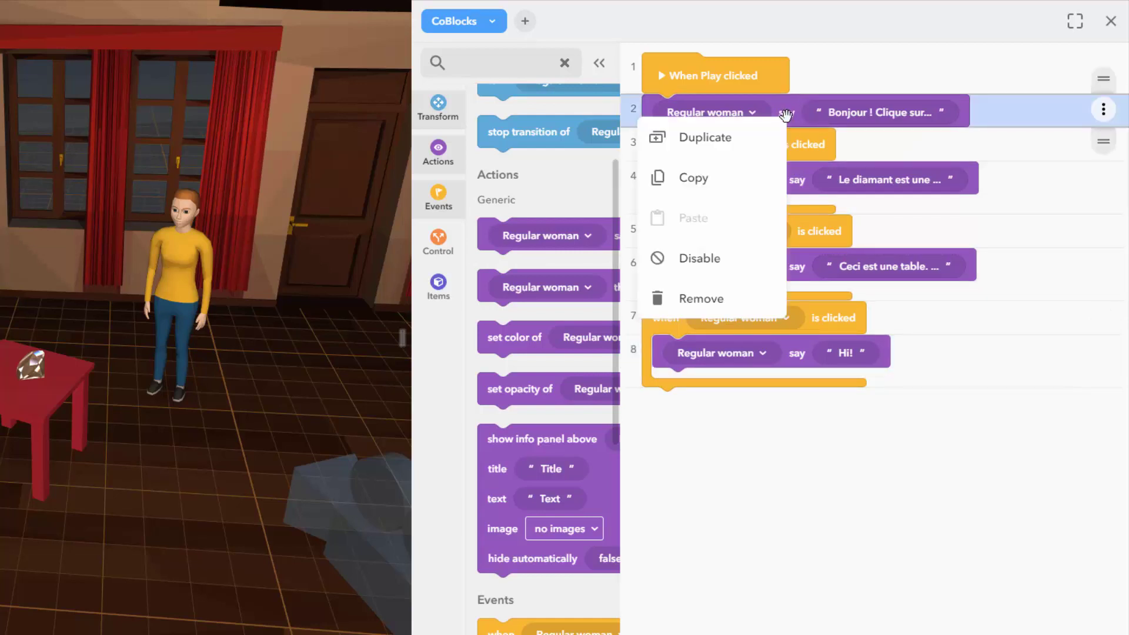
click(734, 140)
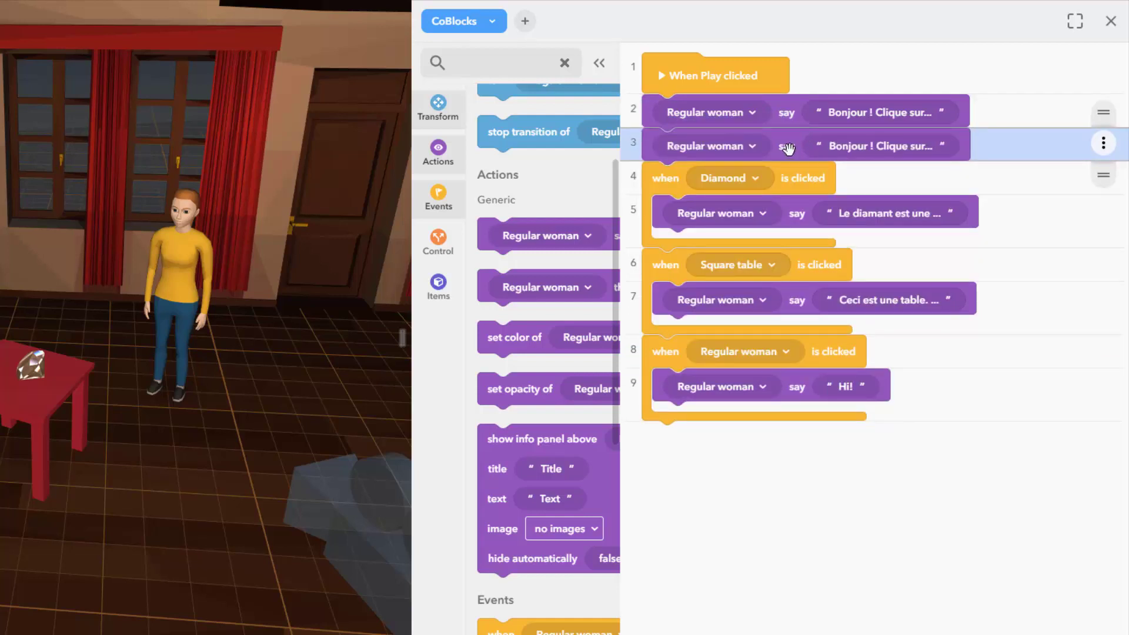
drag(788, 148, 797, 419)
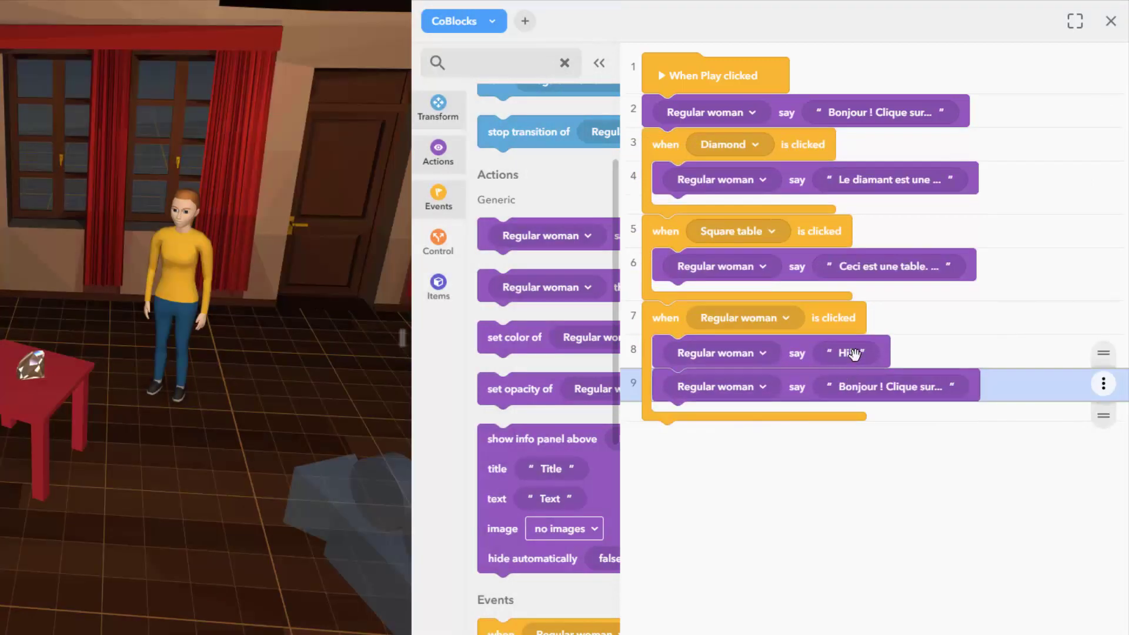
drag(801, 358, 189, 368)
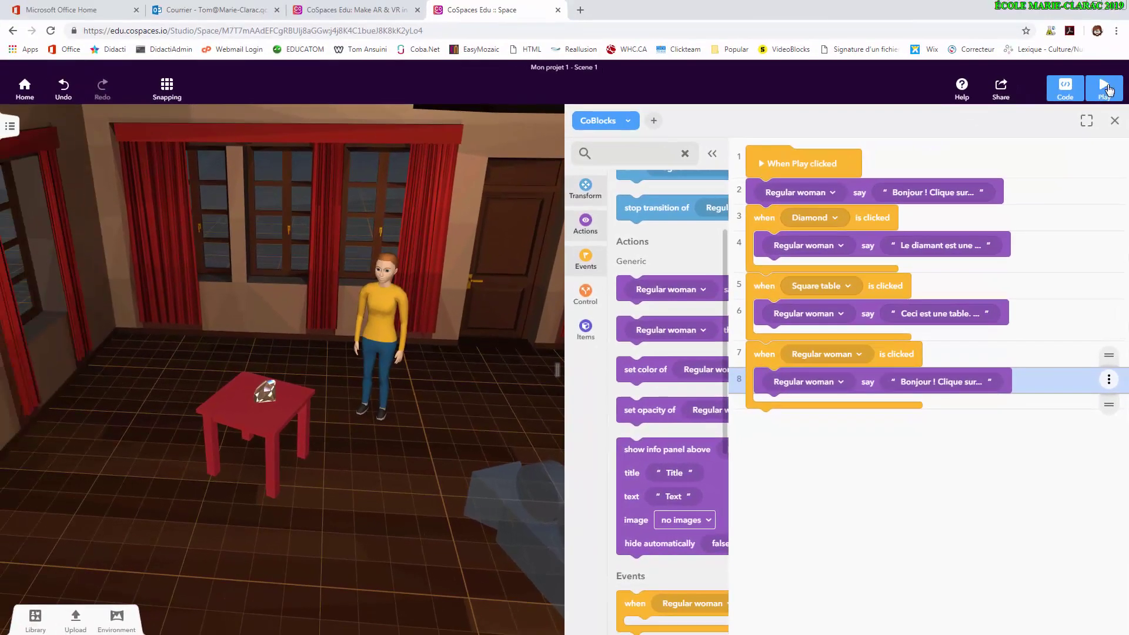
- Play the scene, test the click responses of the diamond, the table and the woman, and return to the editor
click(1108, 90)
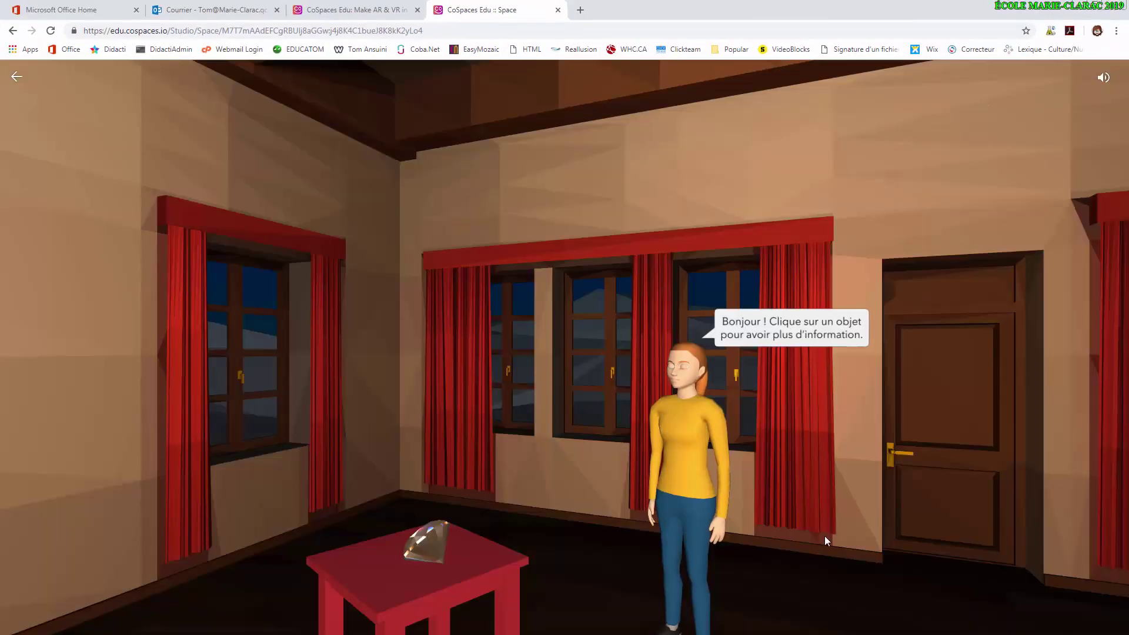
key(Down)
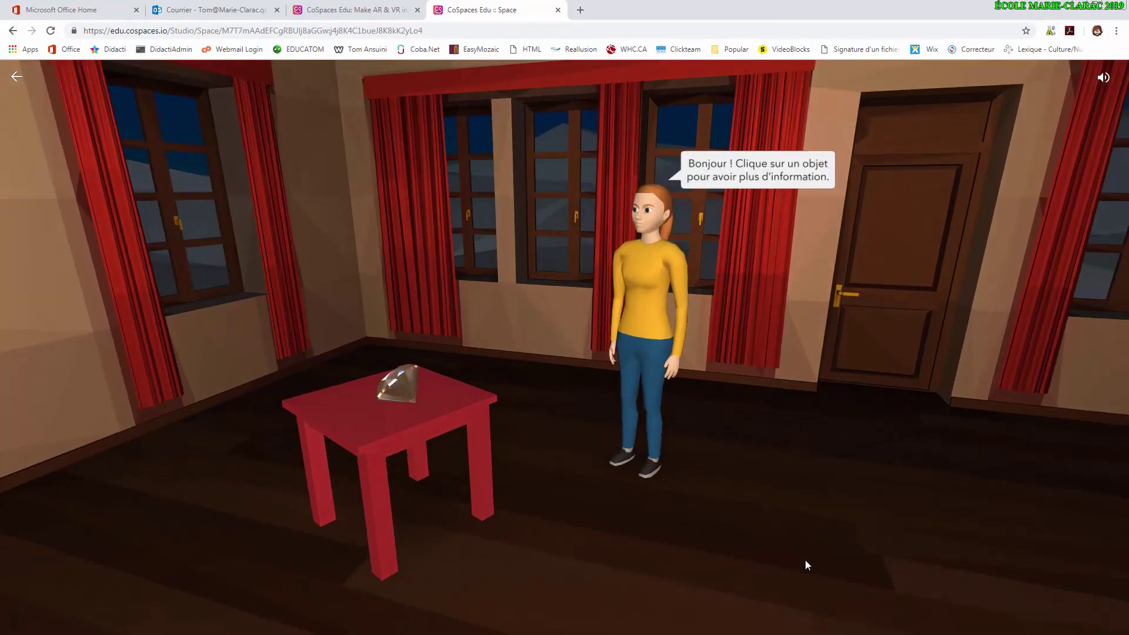
key(Up)
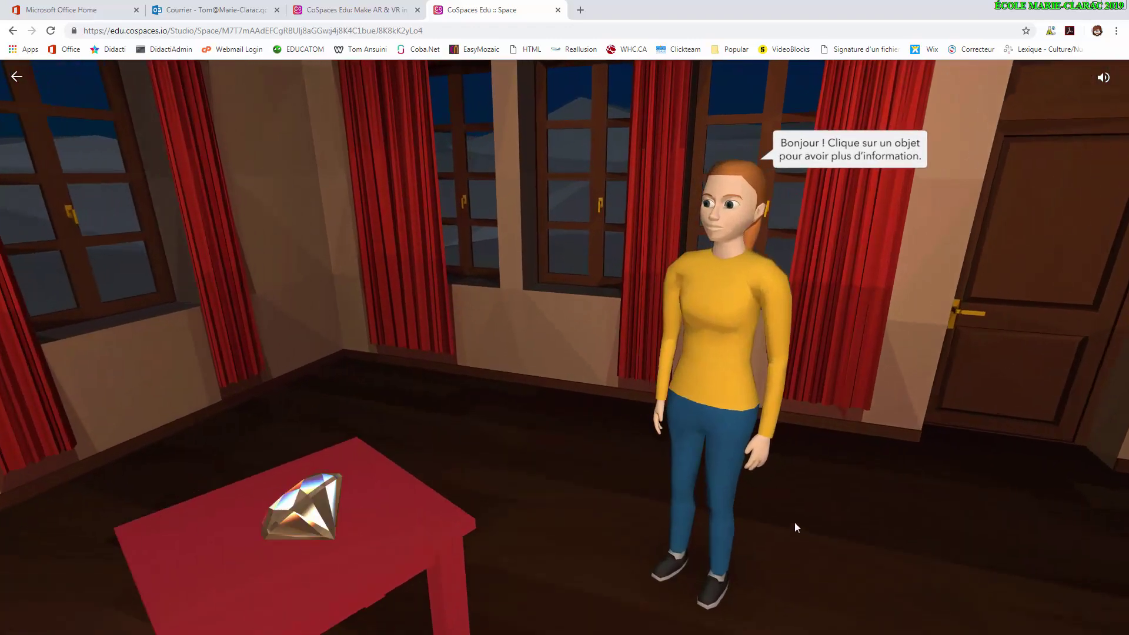
click(315, 513)
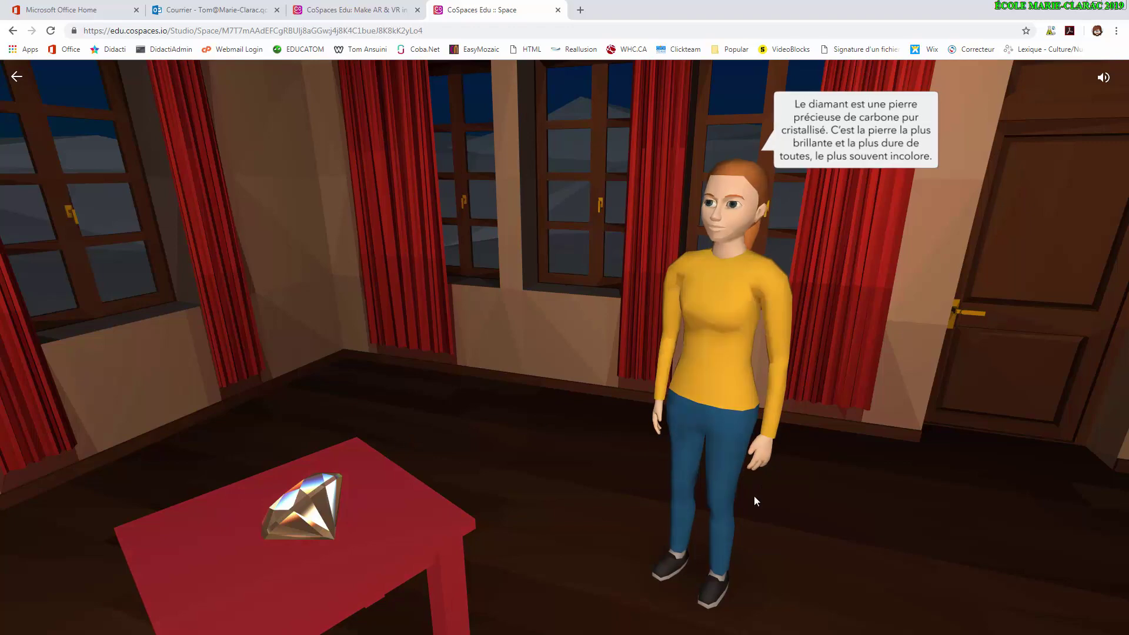
mouse_move(750, 496)
mouse_down()
mouse_move(715, 512)
mouse_move(702, 496)
mouse_move(751, 499)
mouse_up()
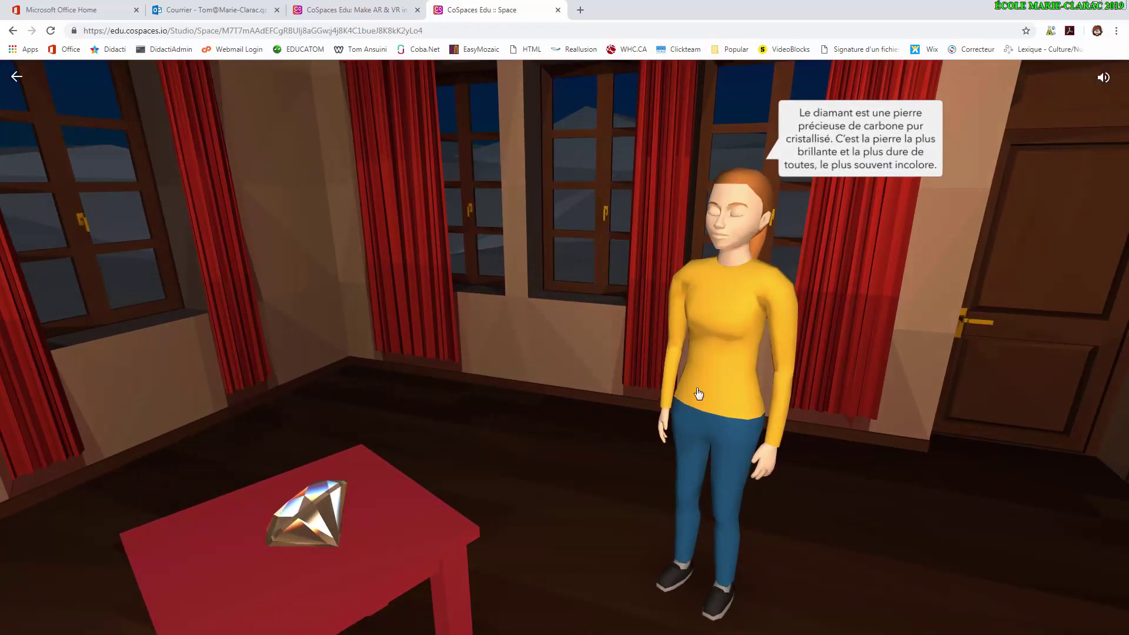
click(429, 529)
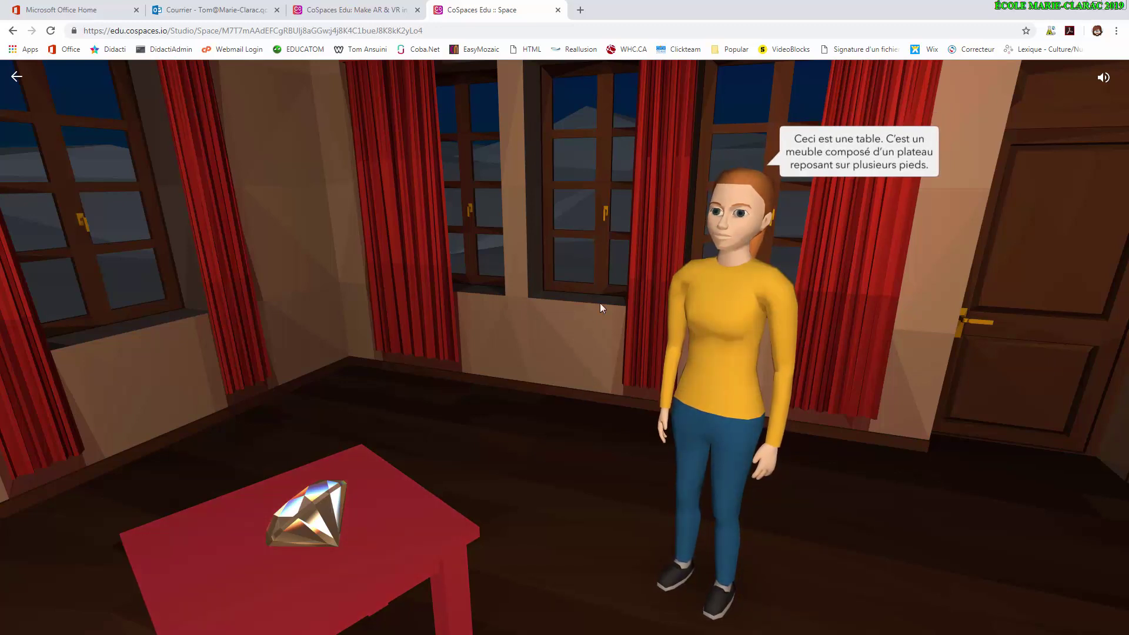
click(743, 285)
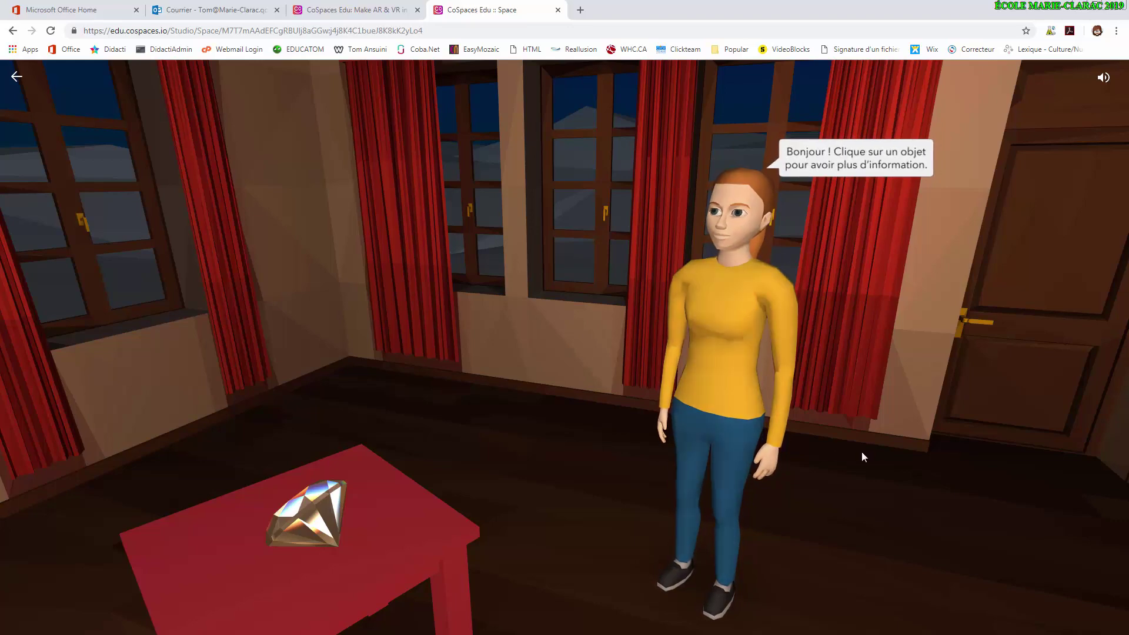
mouse_move(862, 452)
mouse_down()
mouse_move(1051, 451)
mouse_move(865, 430)
mouse_move(735, 444)
mouse_move(920, 455)
mouse_move(922, 464)
mouse_move(911, 475)
mouse_move(873, 443)
mouse_up()
key(w)
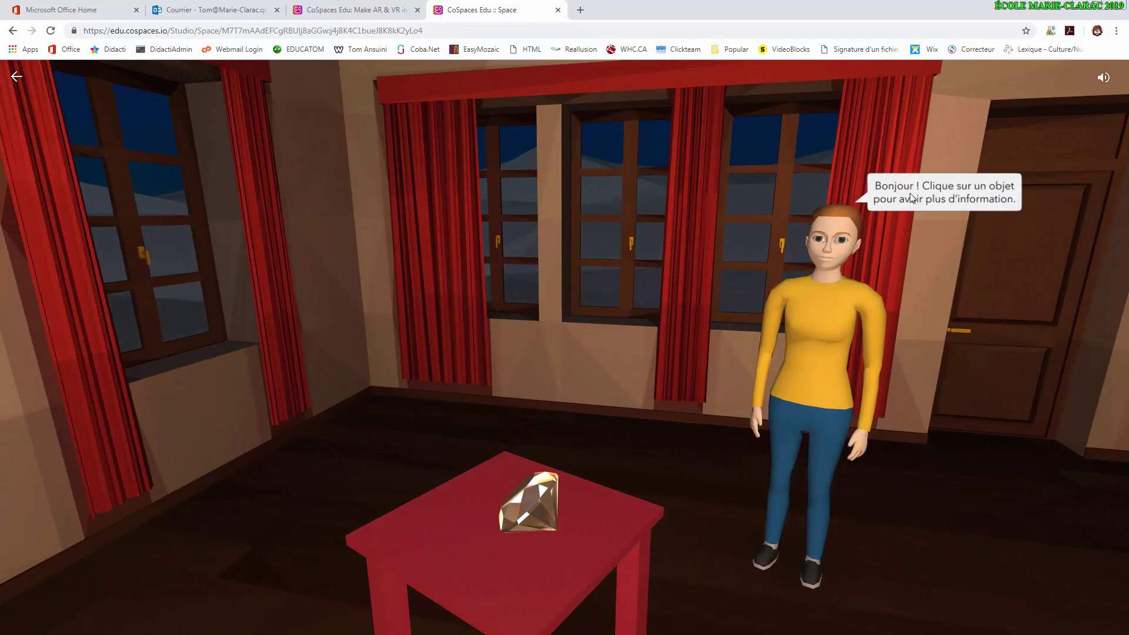
click(19, 78)
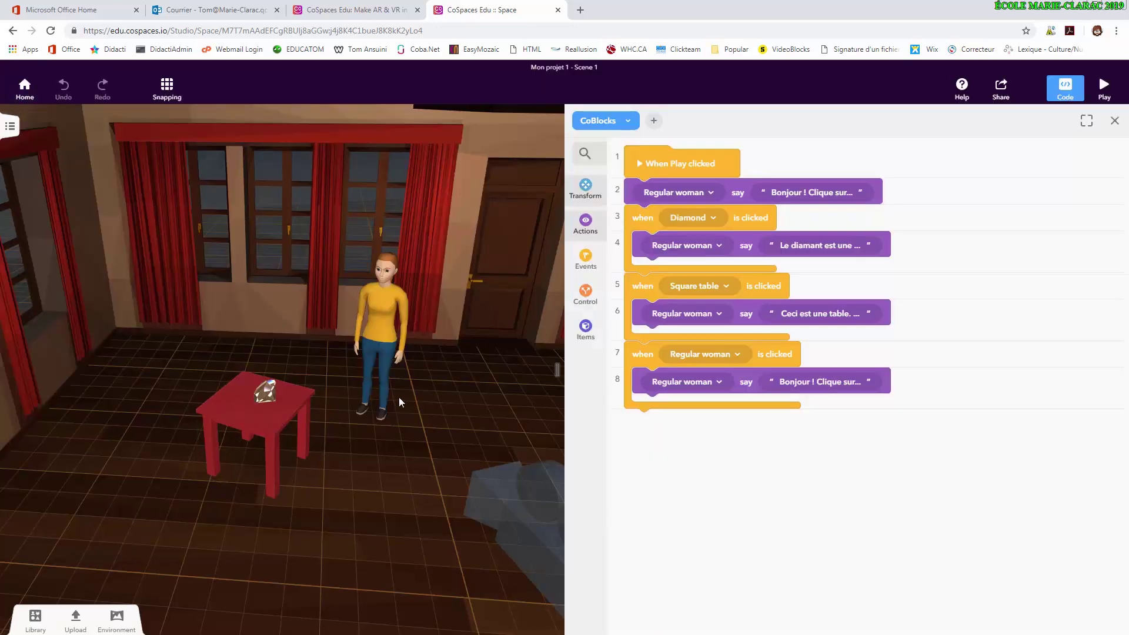
- Close the code editor and share the space as unlisted with the description "Mon premier projet interactif."
click(1115, 120)
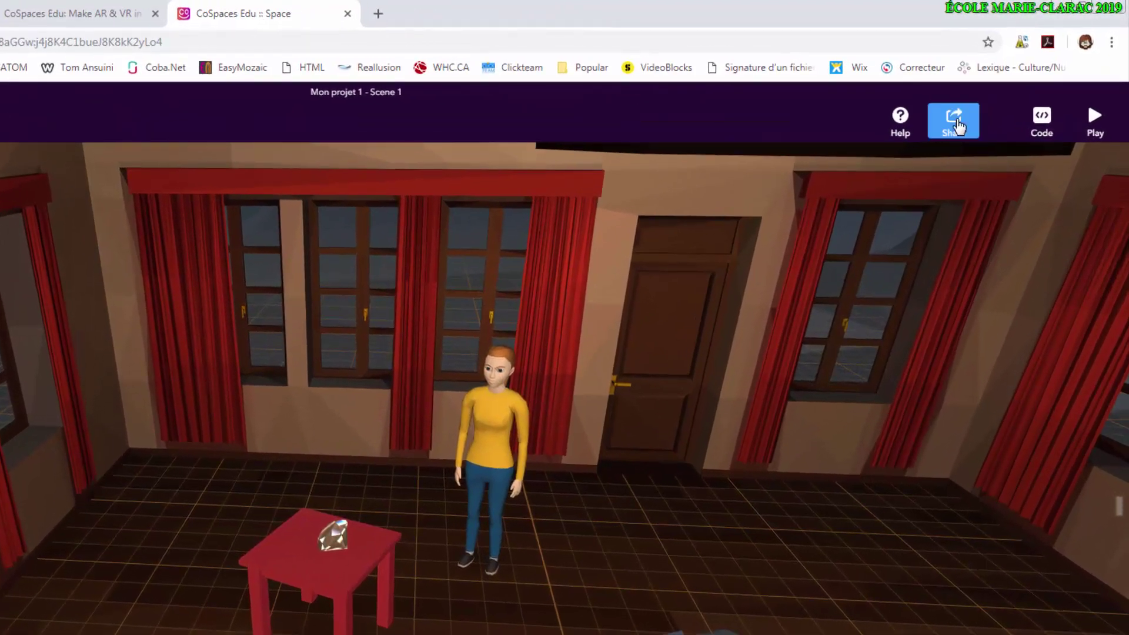
click(956, 124)
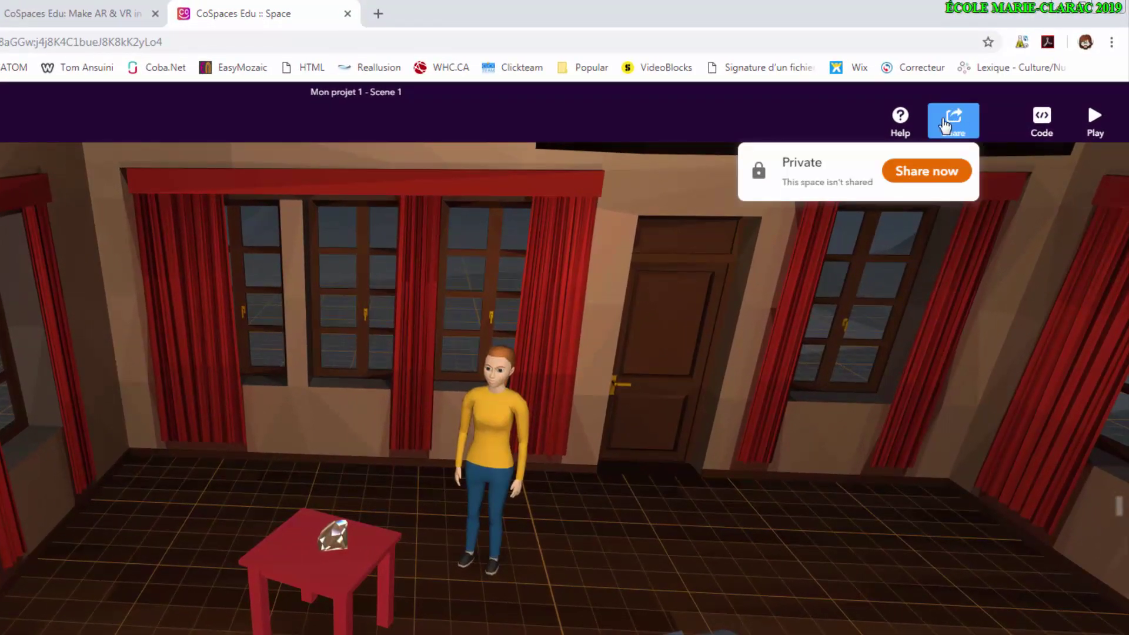
click(923, 173)
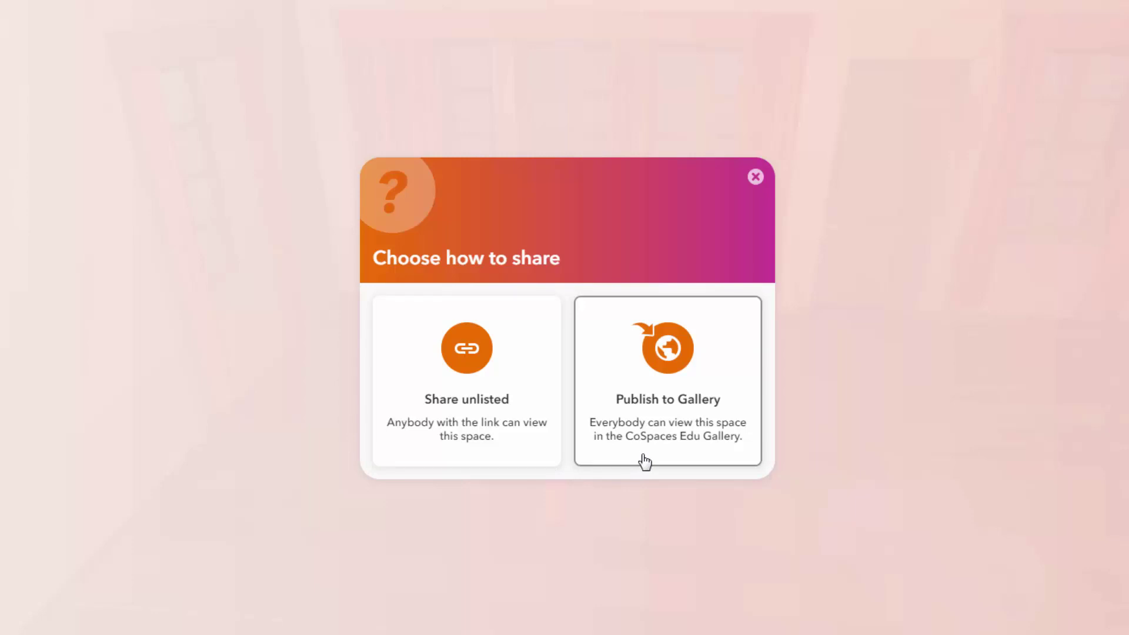
click(475, 393)
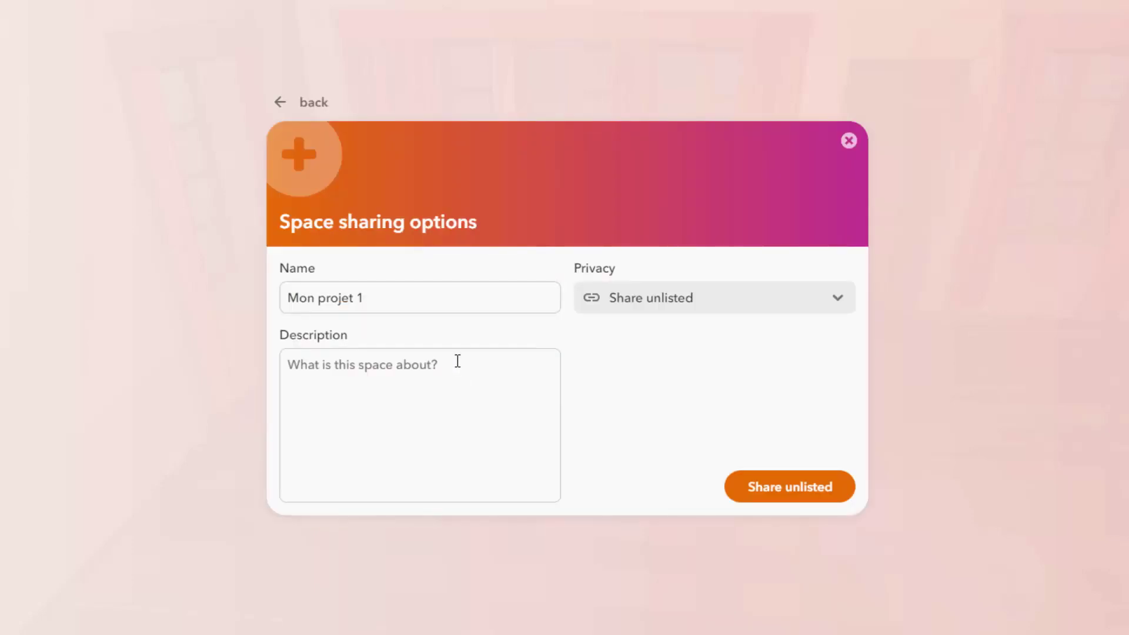
click(403, 377)
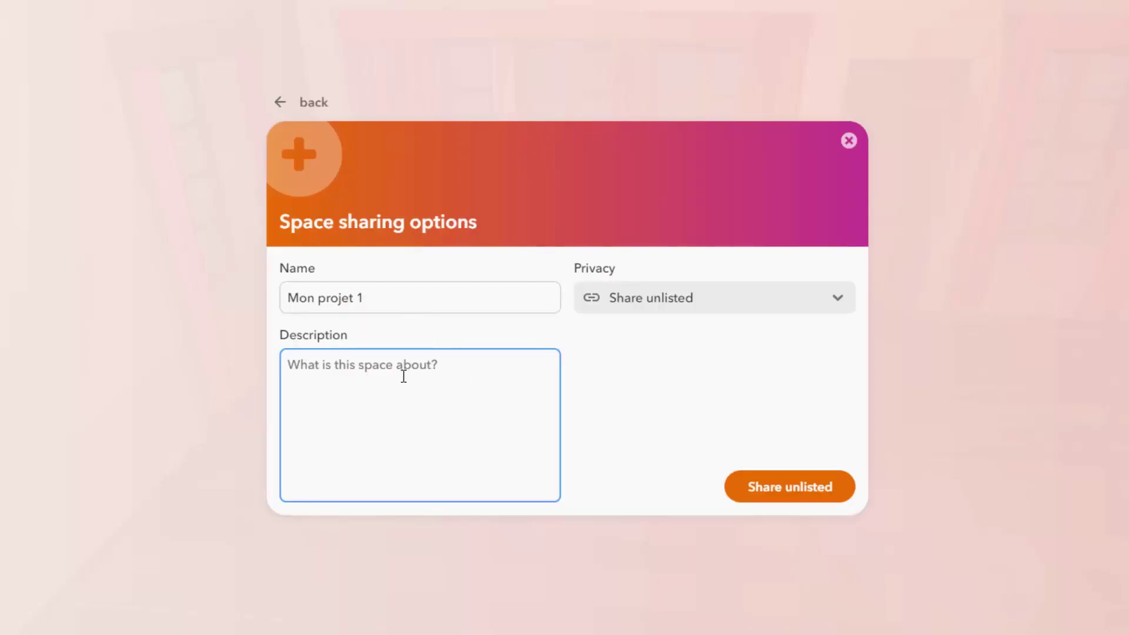
text(Mon premier p)
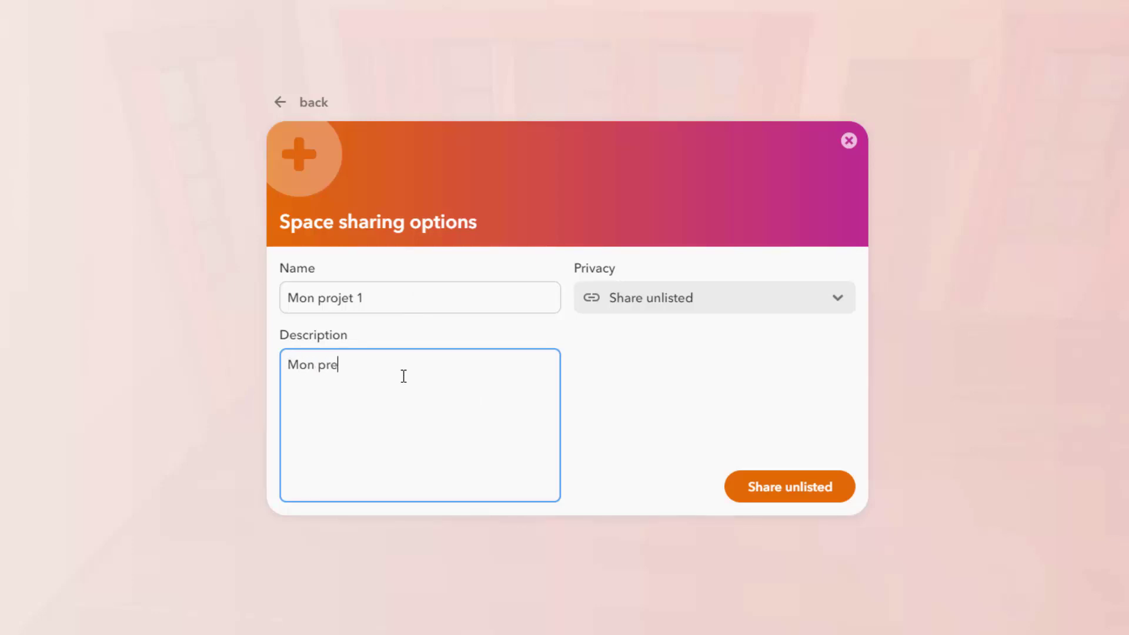
text(rojet interactif)
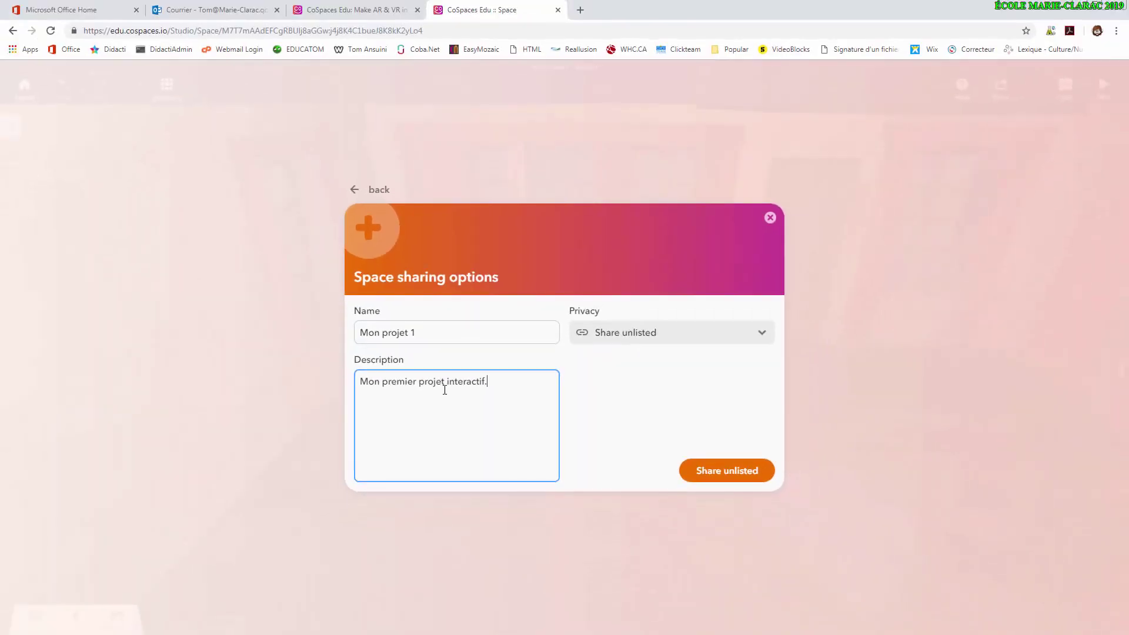
text(.)
click(710, 479)
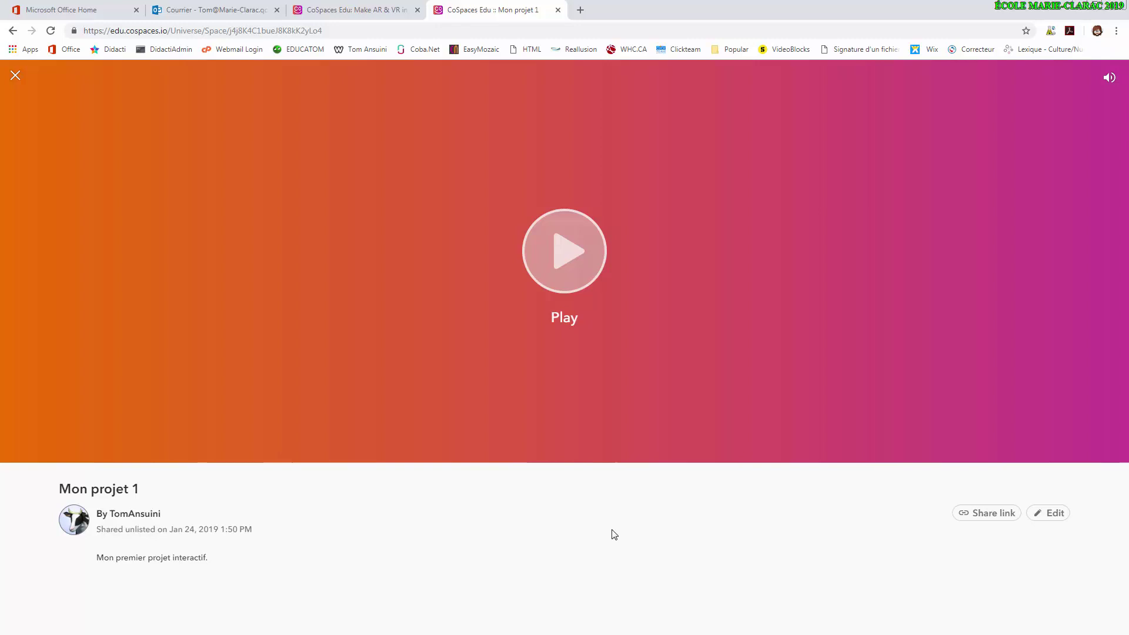
- Play the shared space, test the click responses of the diamond and the woman, and return to its project page
click(589, 252)
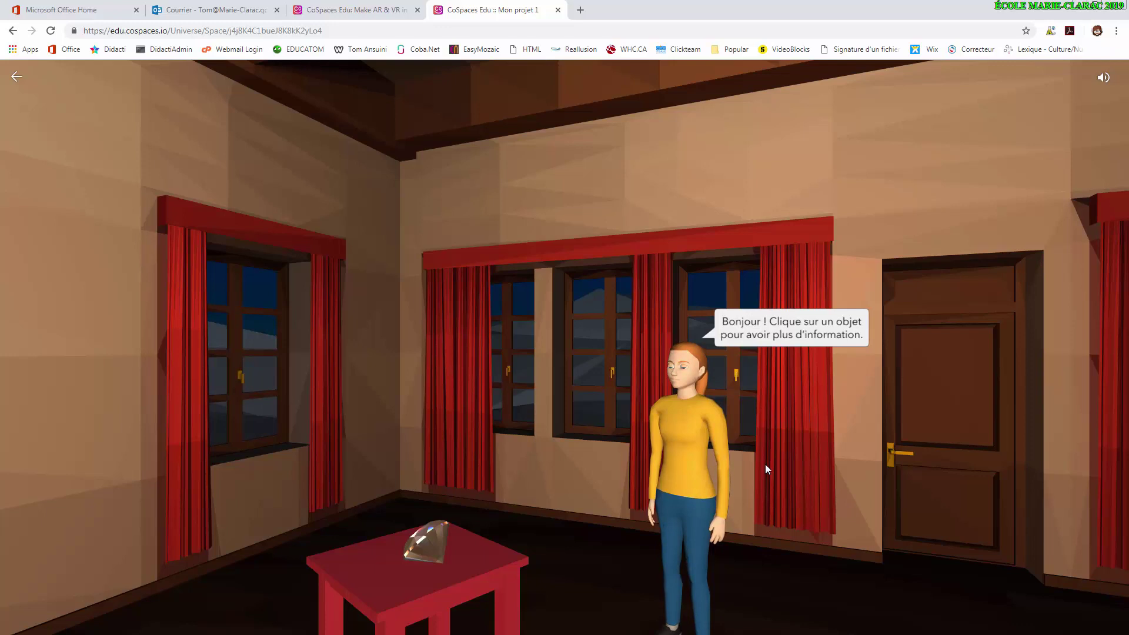
drag(765, 465, 738, 494)
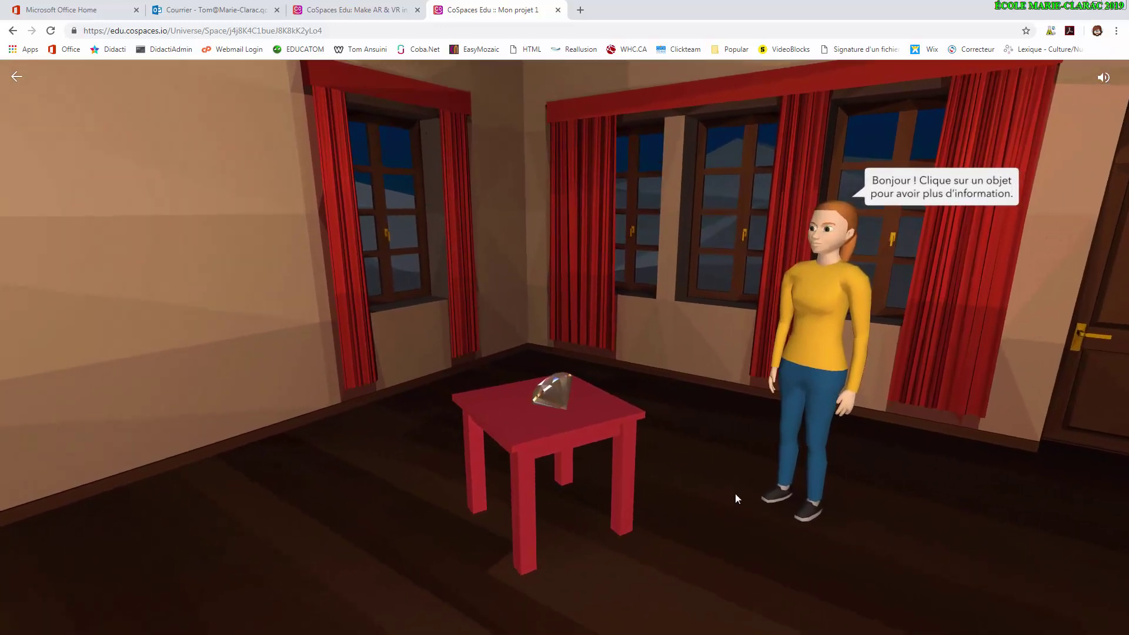
click(564, 401)
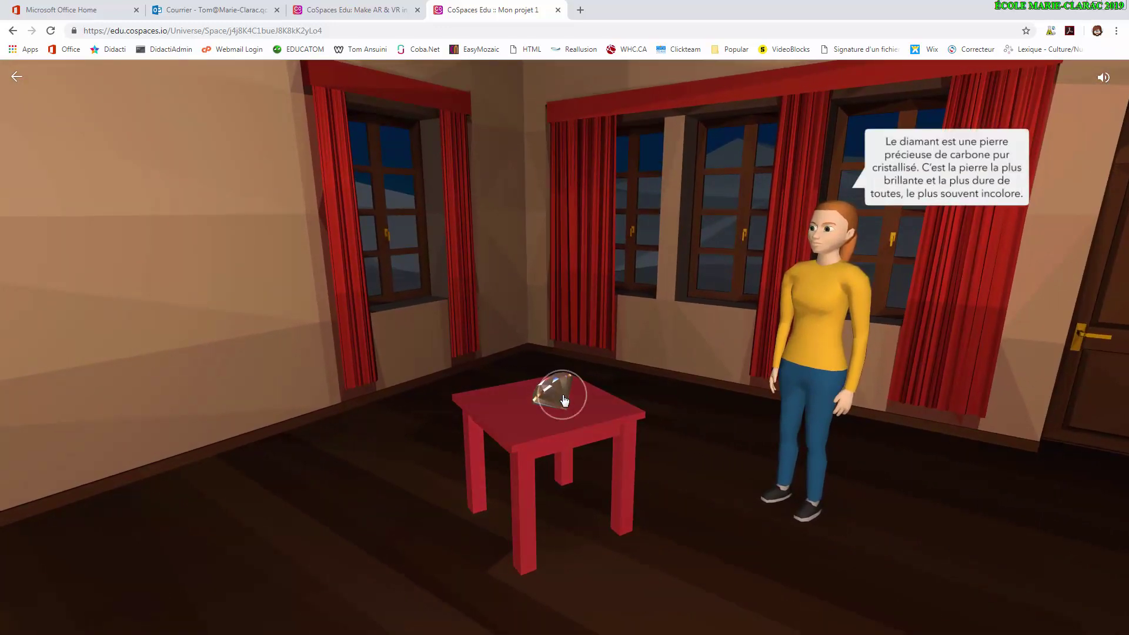
click(831, 353)
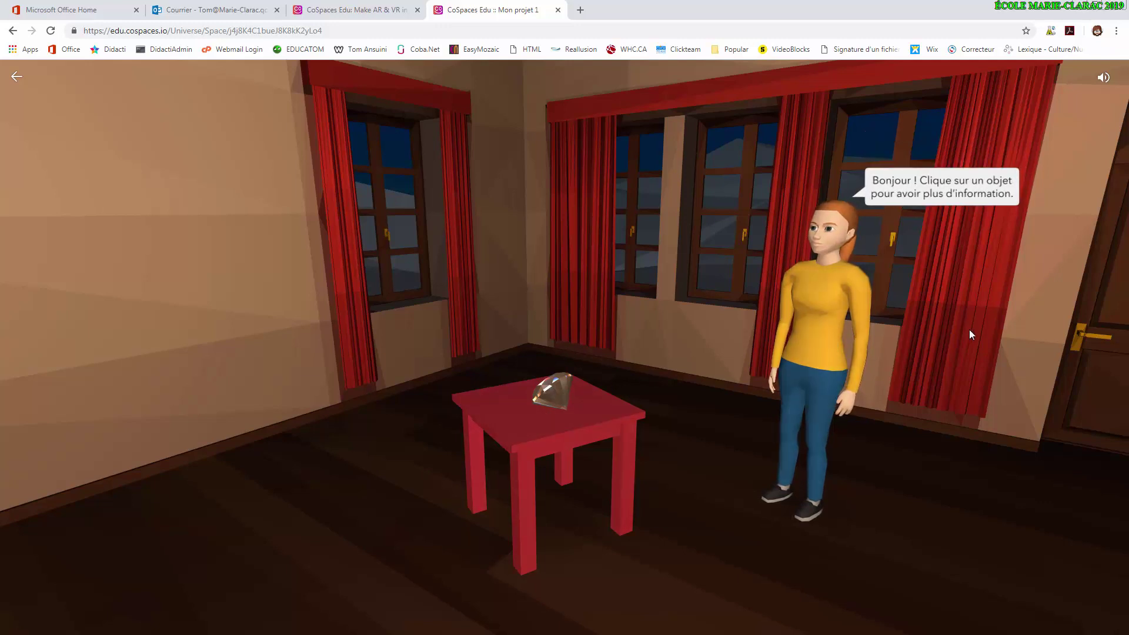
key(Up)
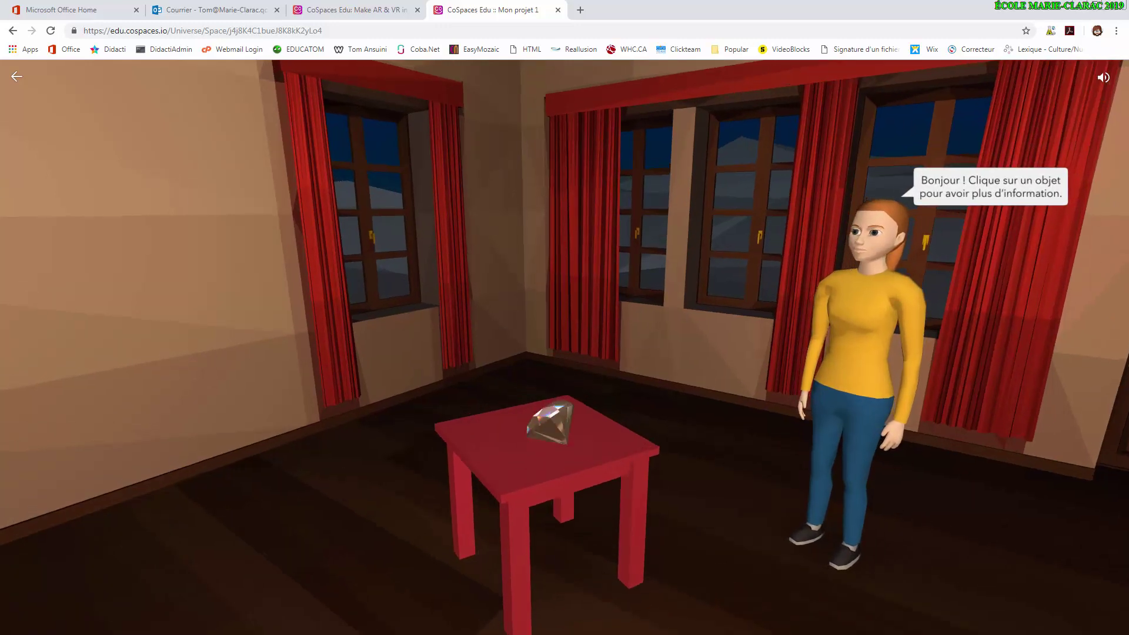
click(17, 78)
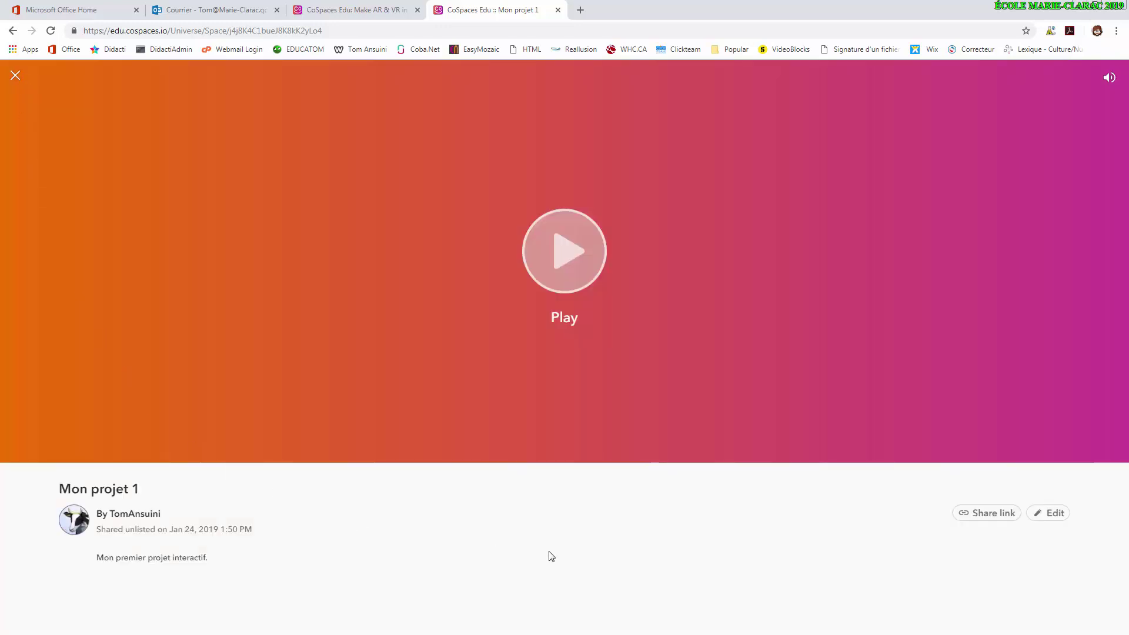
- Open the share link details of the space and copy its direct link
click(992, 514)
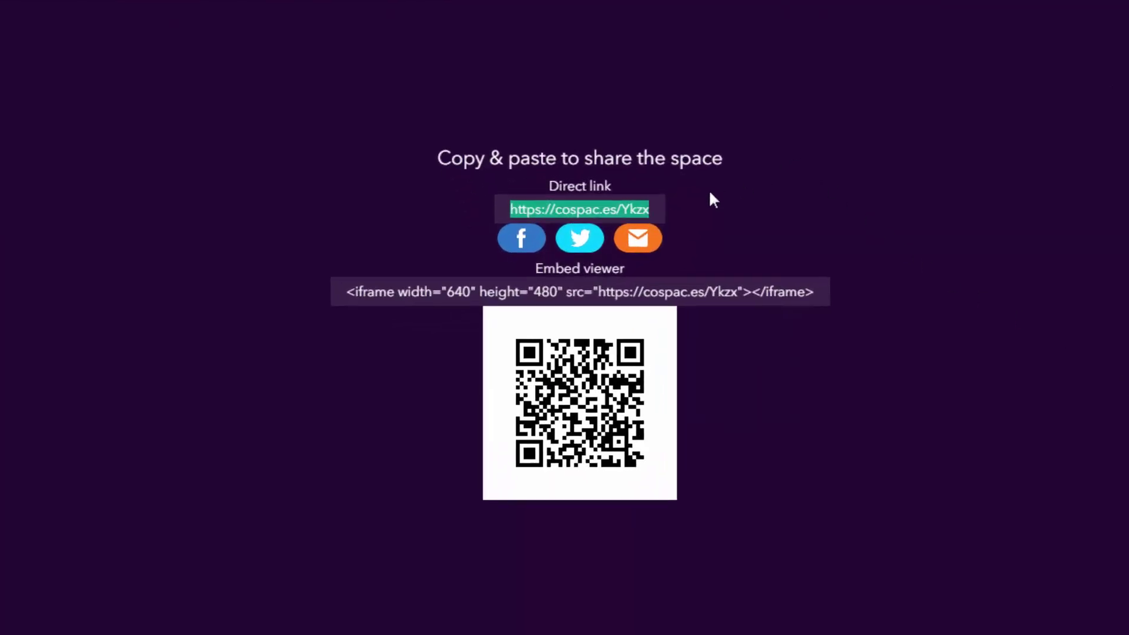
right_click(577, 204)
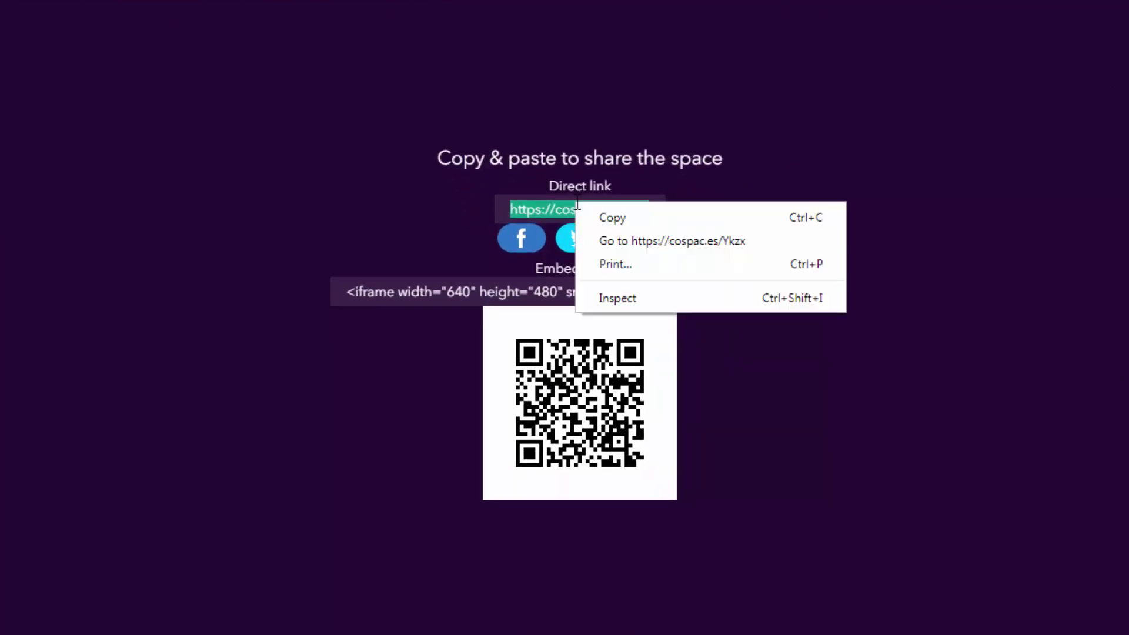
click(614, 219)
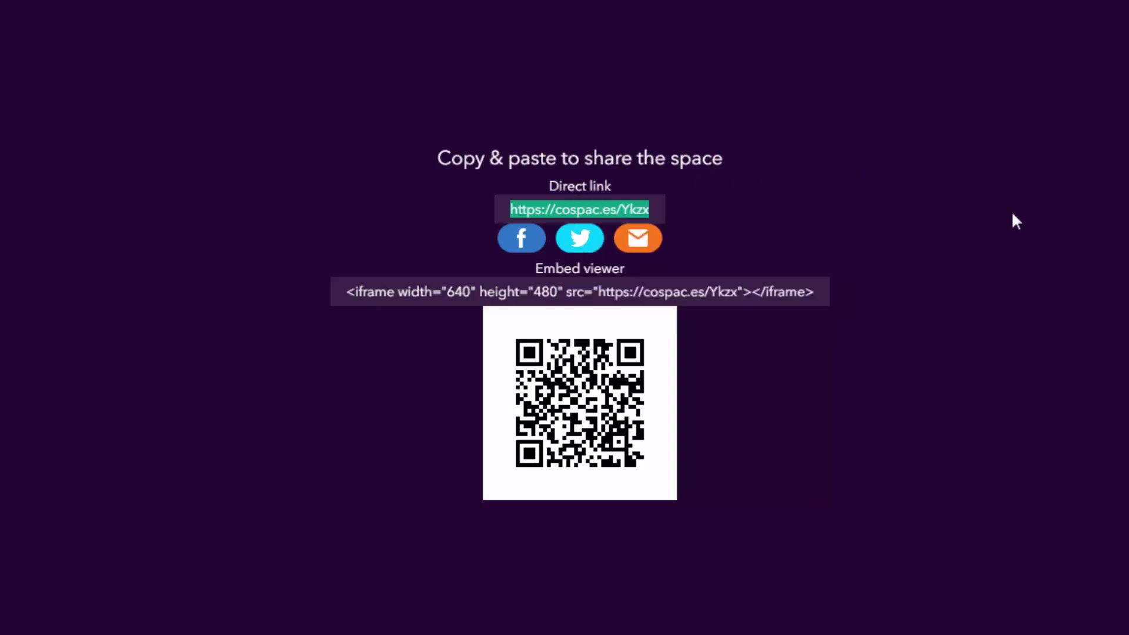
- Select the full embed viewer iframe code to view its copy option, and close the share link details
triple_click(555, 292)
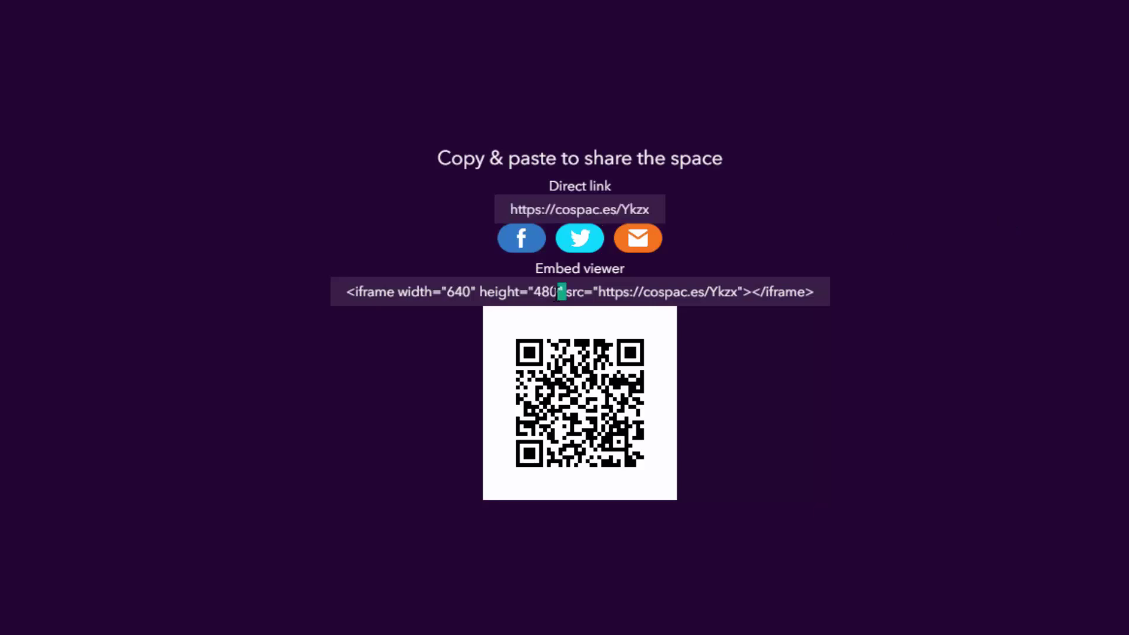
right_click(750, 292)
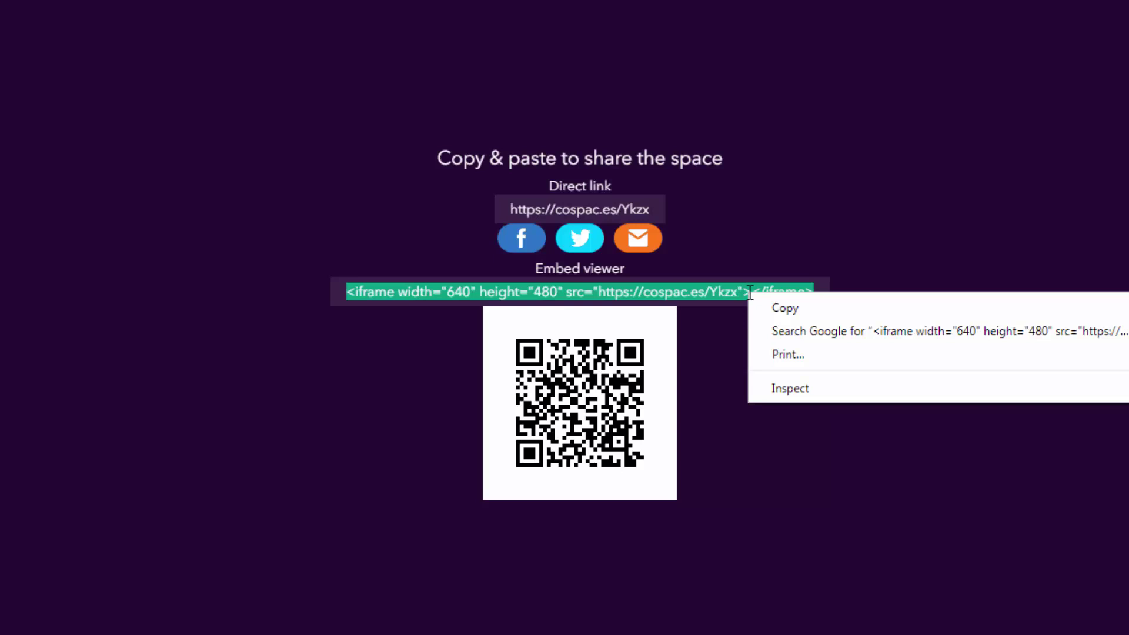
click(787, 253)
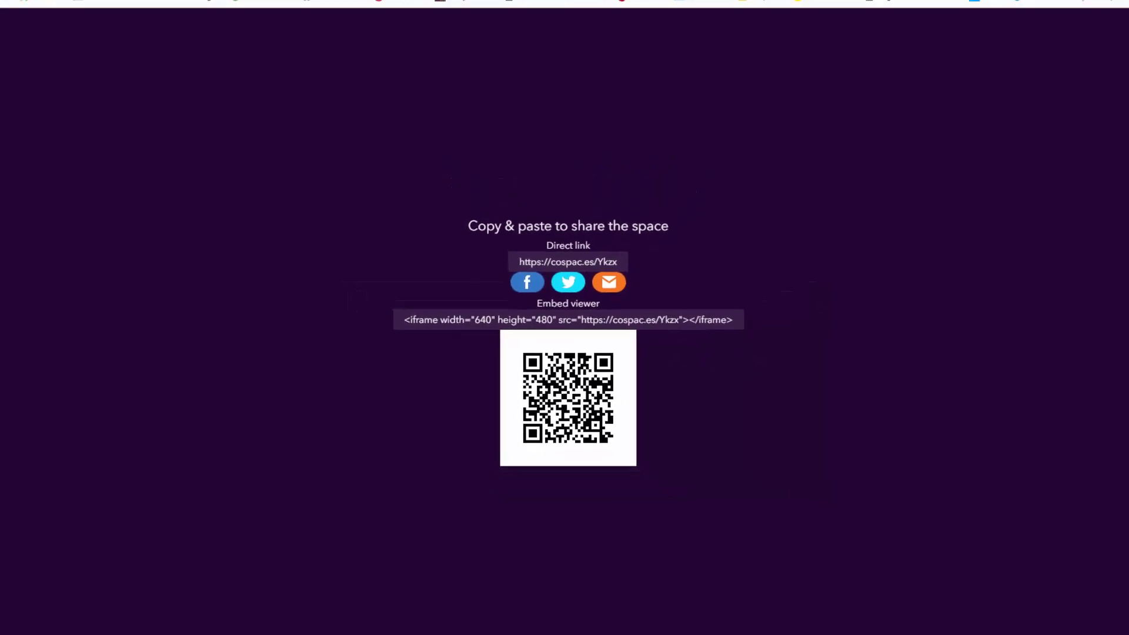
click(1110, 82)
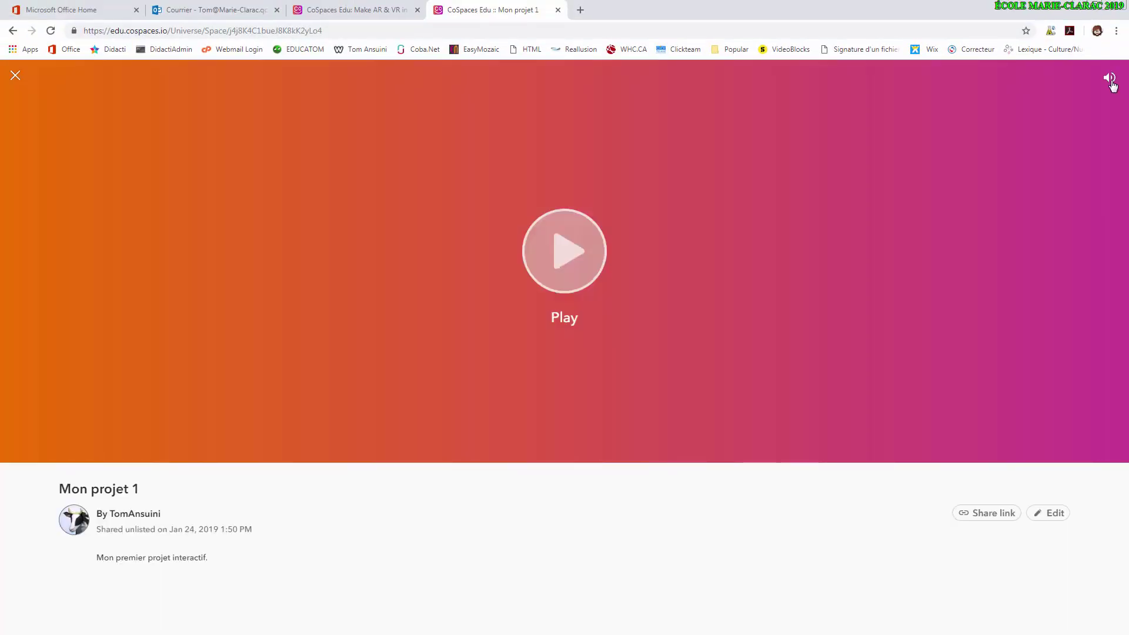